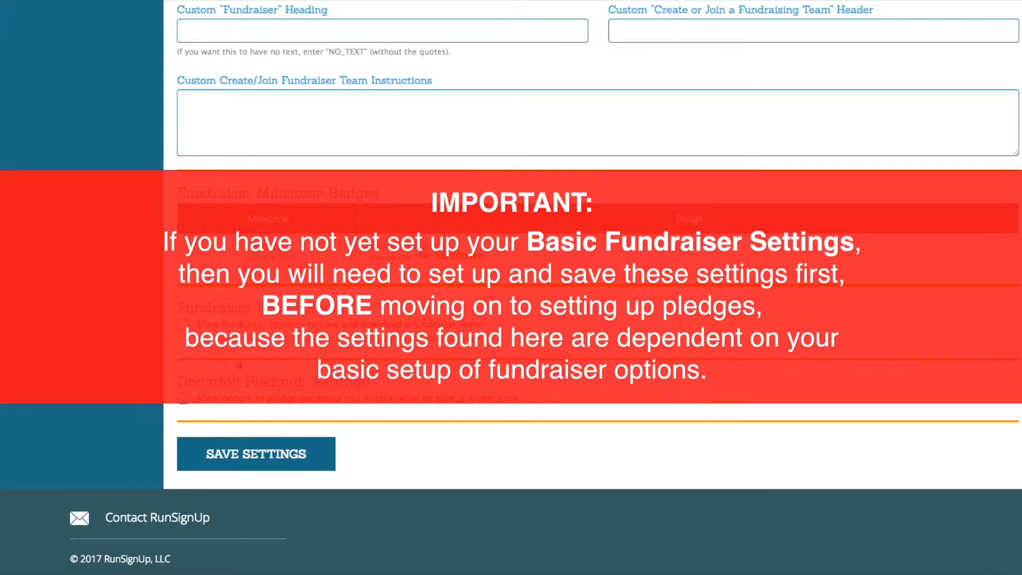
# Step: Open the race's basic donation setup and review its donation levels and fundraising settings
pyautogui.scroll(15, 213, 364)
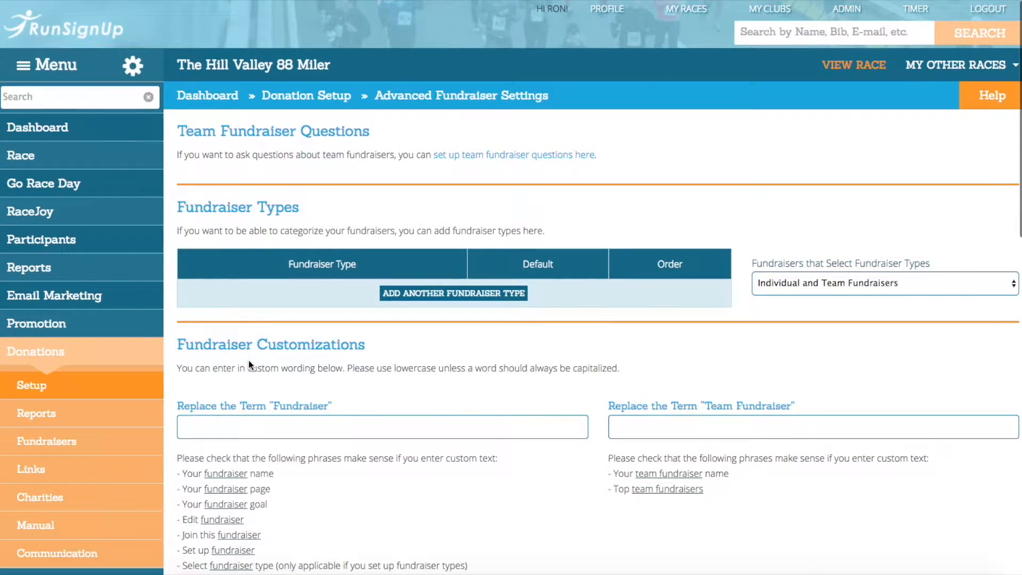
pyautogui.click(100, 352)
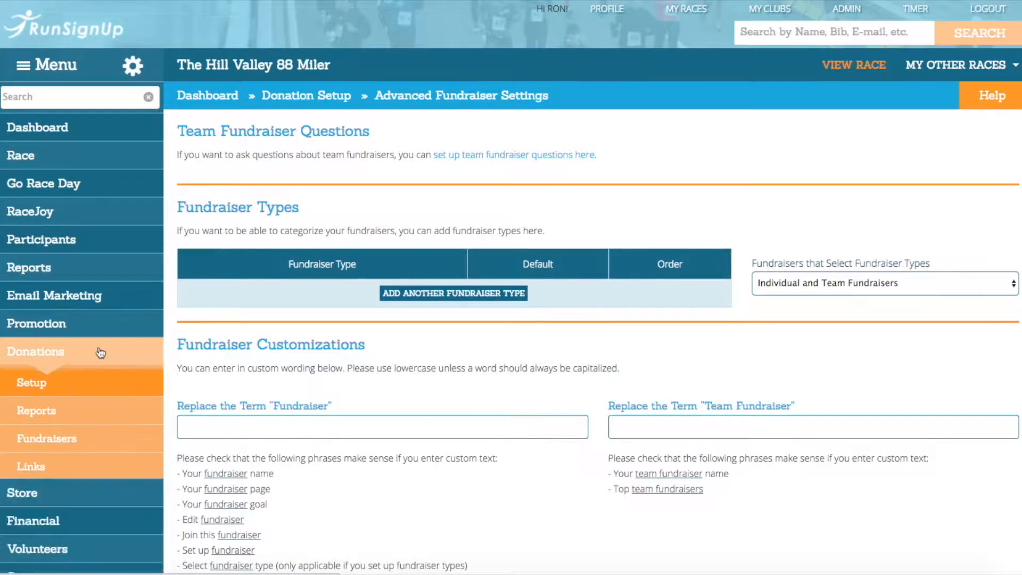
pyautogui.click(21, 354)
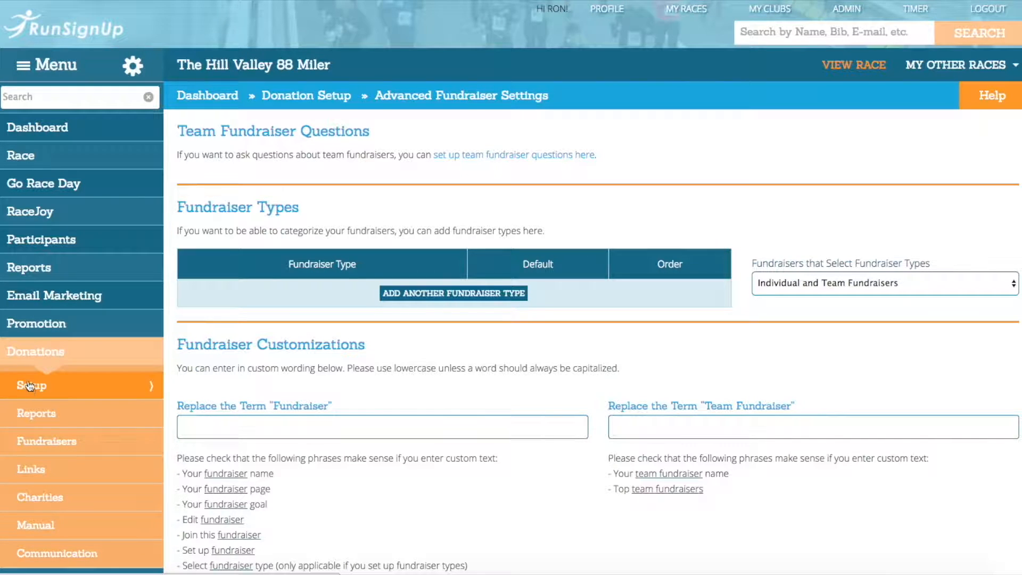
pyautogui.moveTo(30, 387)
pyautogui.click(219, 371)
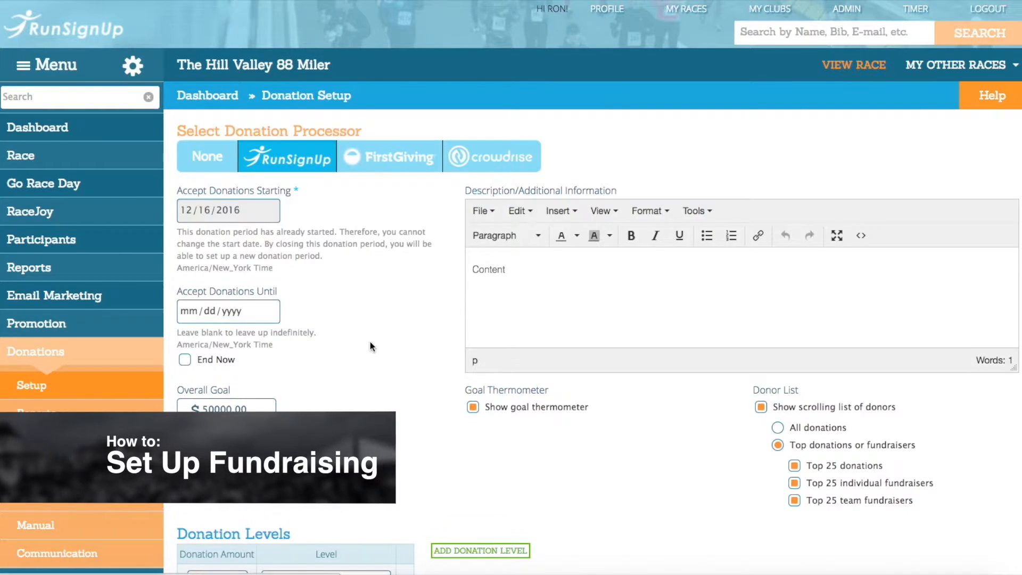
pyautogui.scroll(-10, 370, 341)
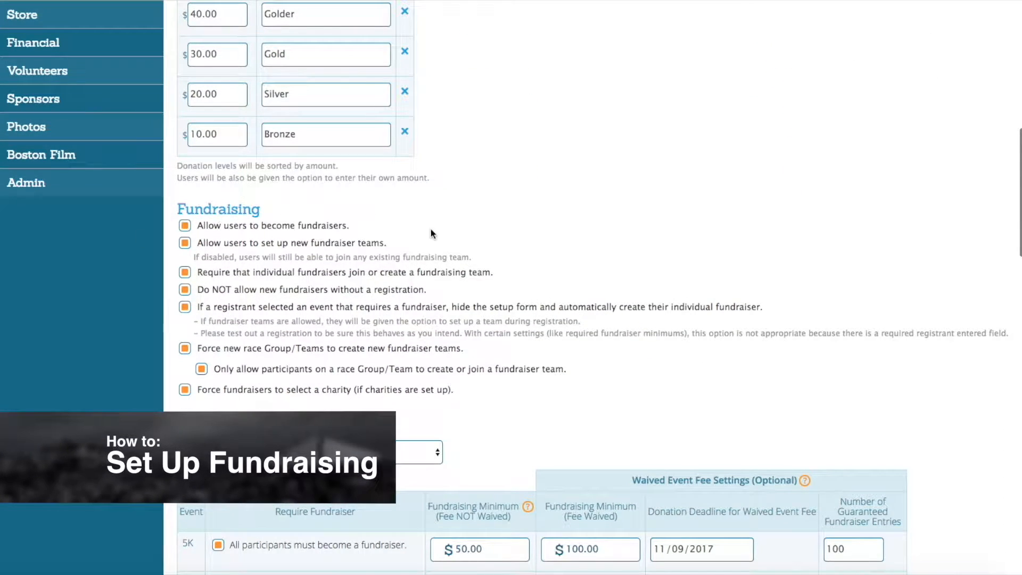
pyautogui.scroll(8, 481, 267)
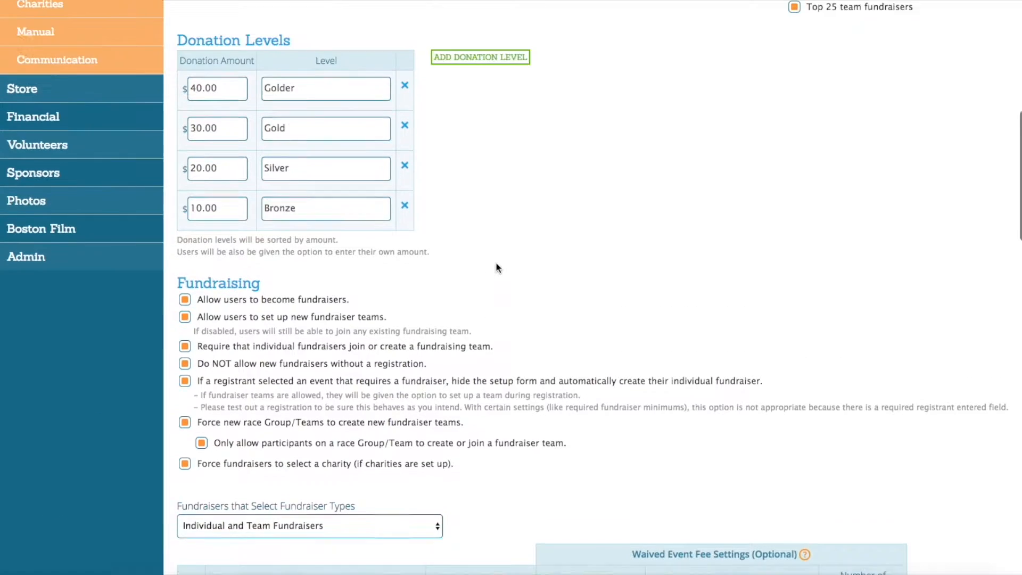
pyautogui.scroll(3, 388, 279)
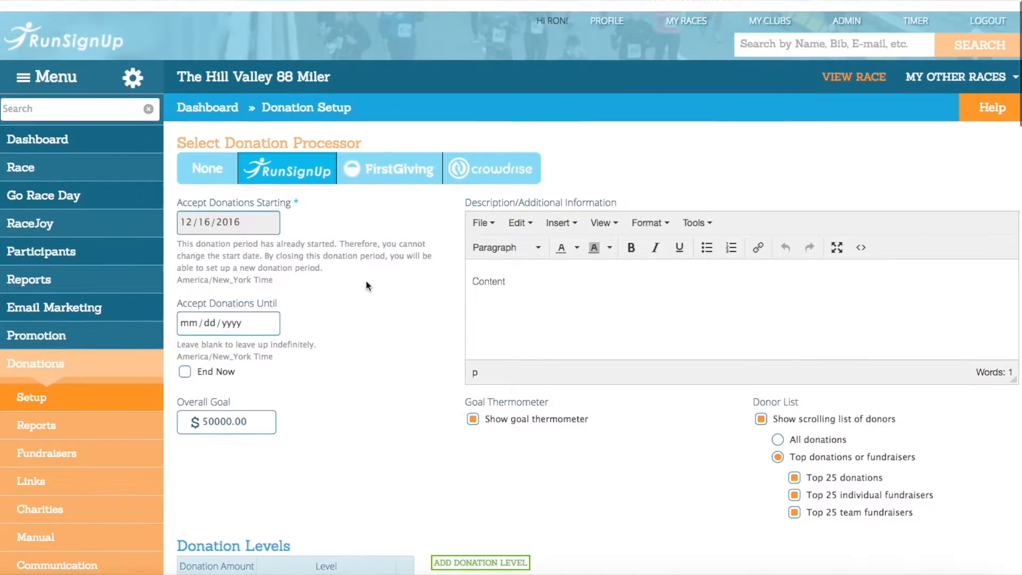
# Step: Search the race dashboard menu for "pledges", open Advanced Fundraiser Setup and look over the page
pyautogui.click(80, 98)
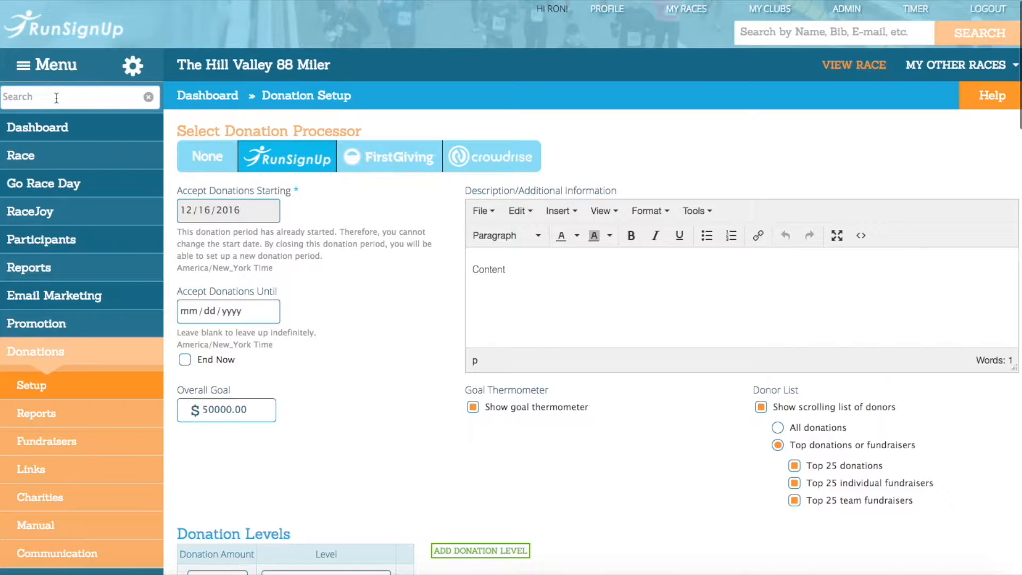
pyautogui.write('pledges')
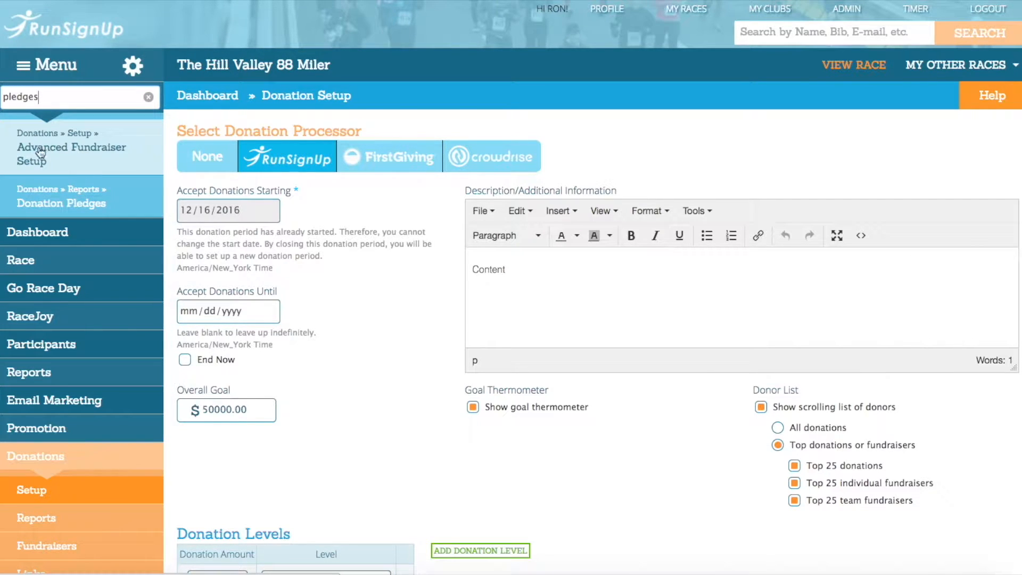
pyautogui.click(73, 167)
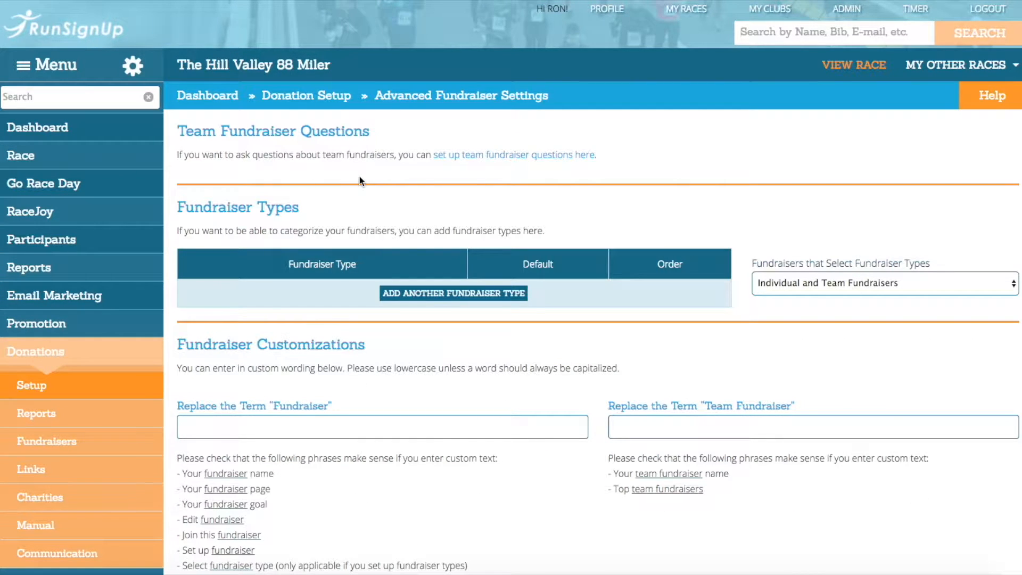
pyautogui.scroll(-15, 360, 176)
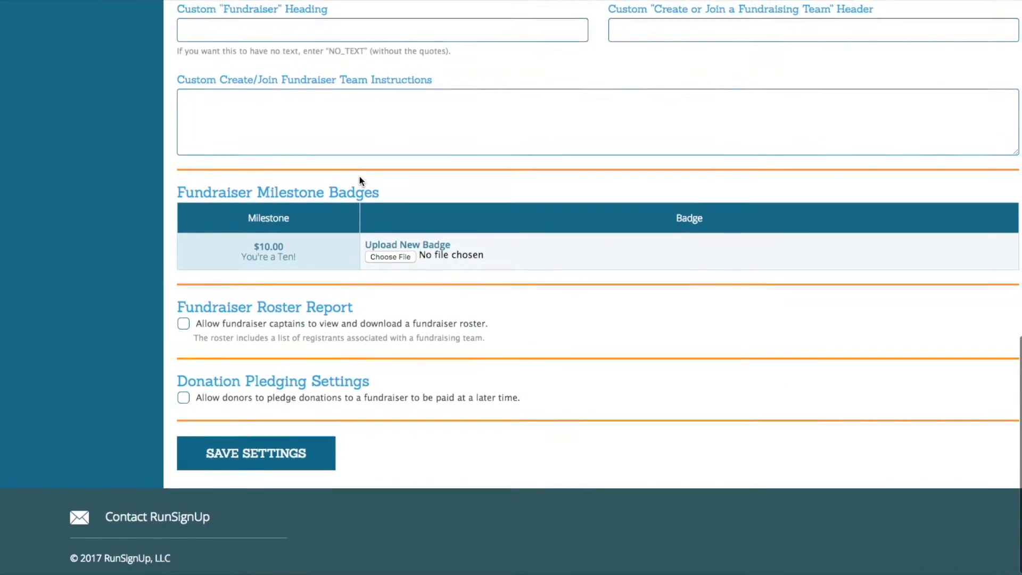
pyautogui.scroll(15, 359, 179)
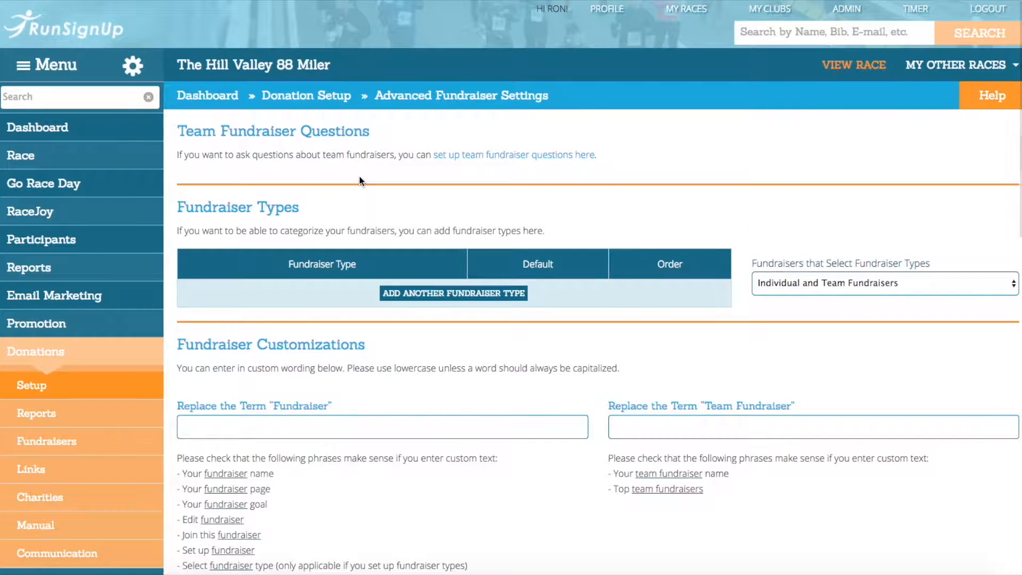
pyautogui.scroll(-2, 270, 247)
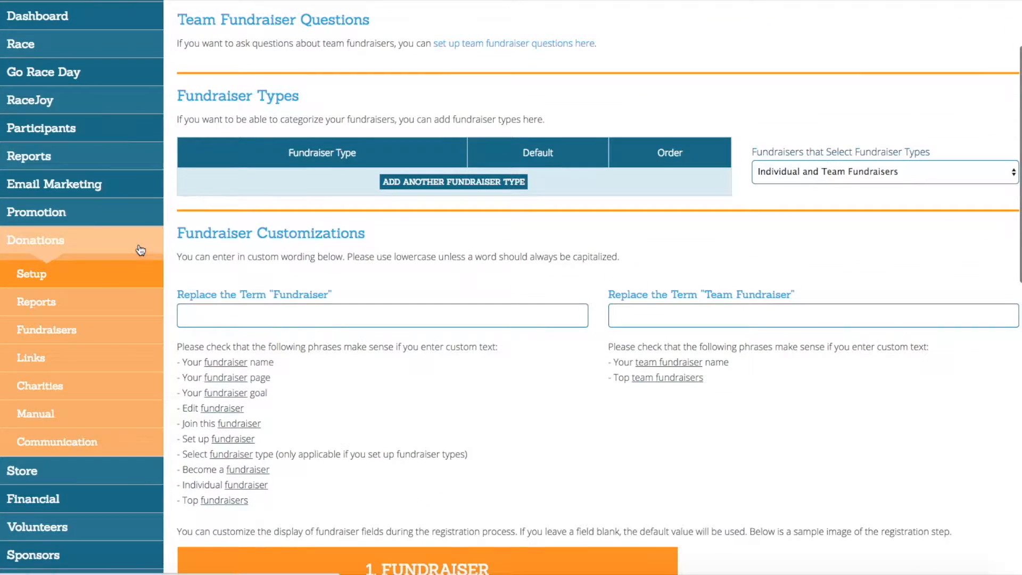
# Step: Reopen the Advanced Fundraiser Setup page by way of the donation setup options
pyautogui.click(141, 250)
pyautogui.click(141, 251)
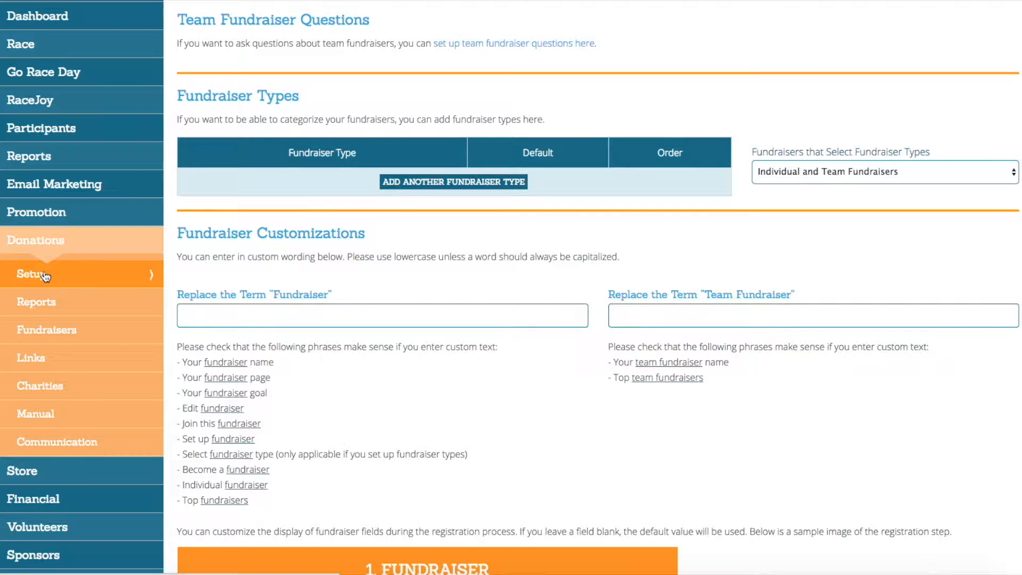
pyautogui.moveTo(46, 277)
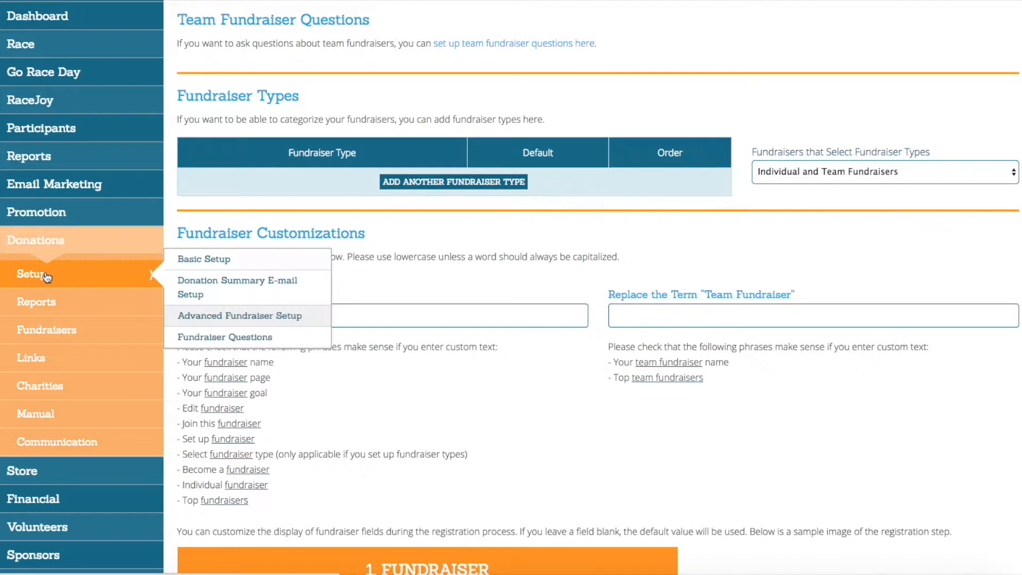
pyautogui.click(237, 318)
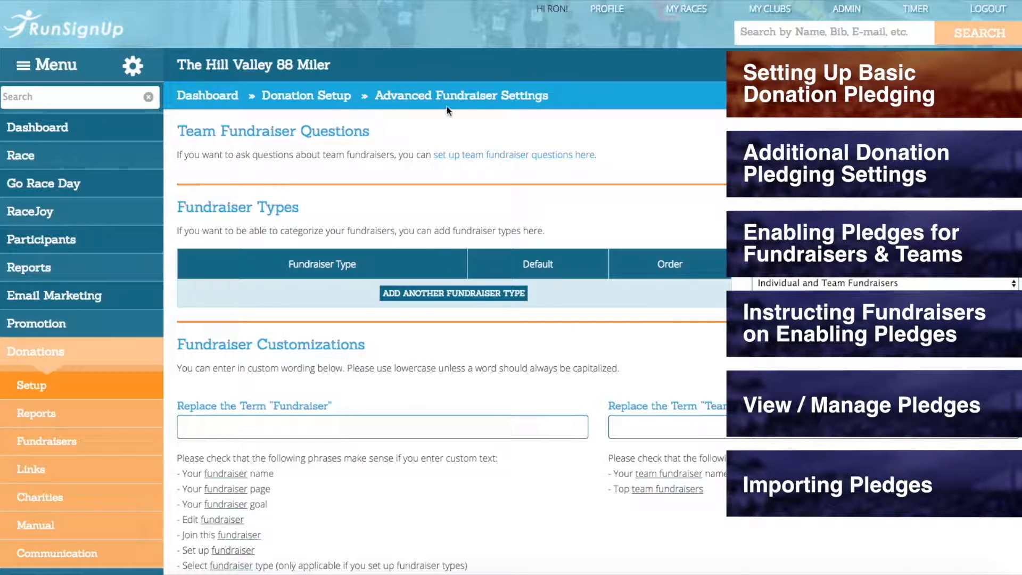
# Step: Allow donors to pledge donations to a fundraiser that are paid at a later time
pyautogui.scroll(-15, 491, 111)
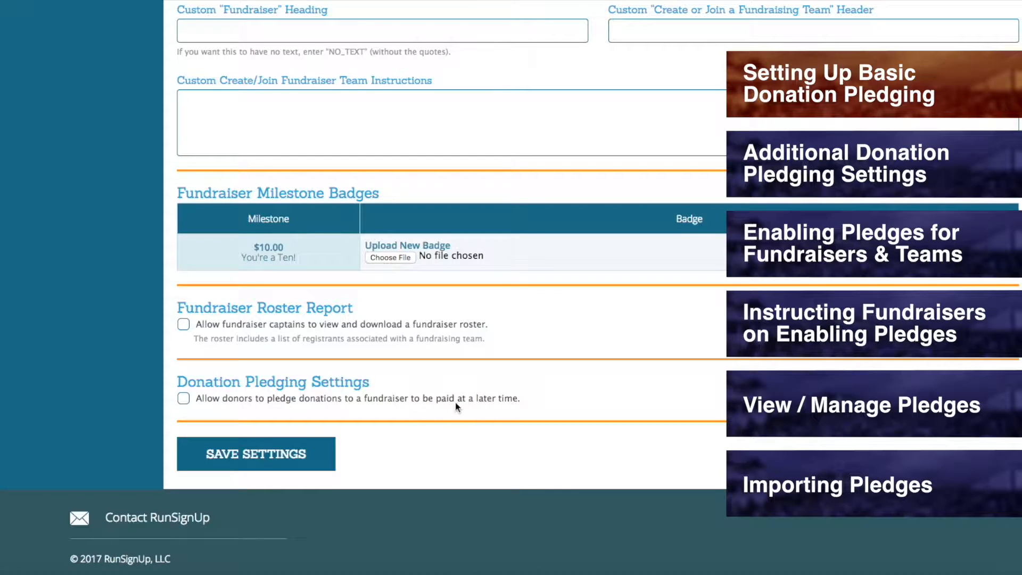
pyautogui.click(182, 398)
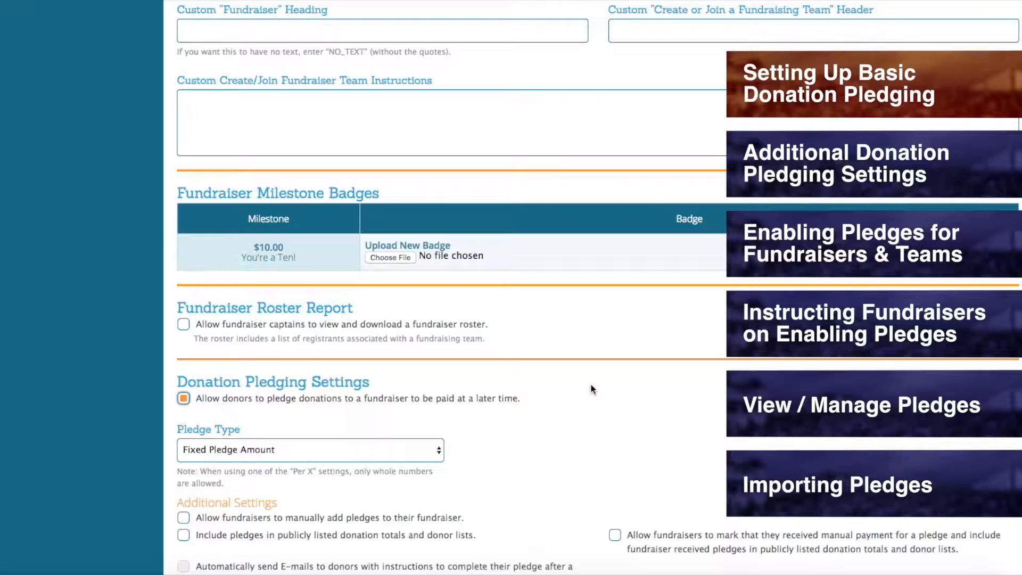
pyautogui.scroll(-5, 592, 389)
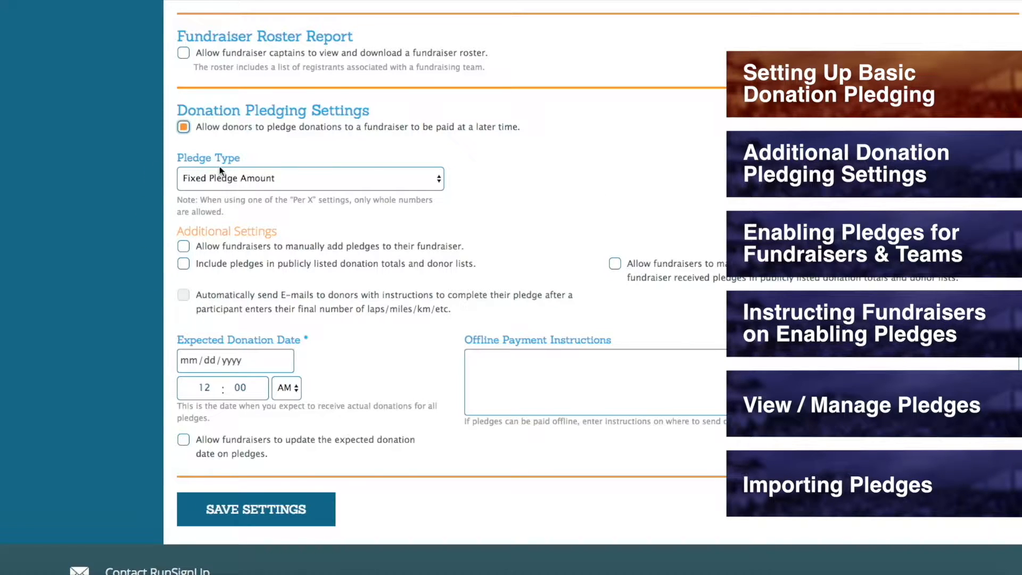
# Step: Look through the available pledge types and keep Fixed Pledge Amount selected
pyautogui.click(432, 181)
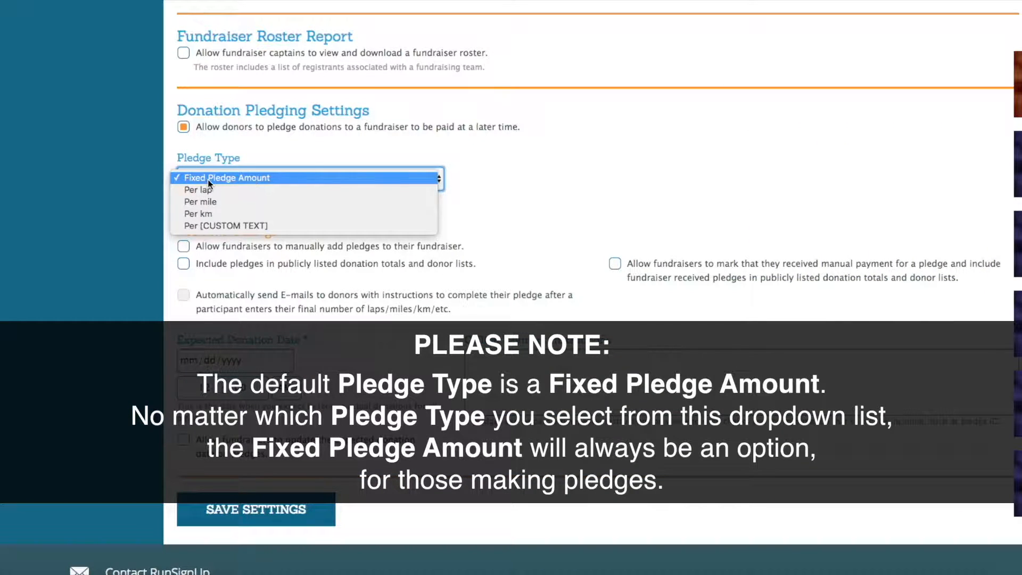
pyautogui.click(239, 179)
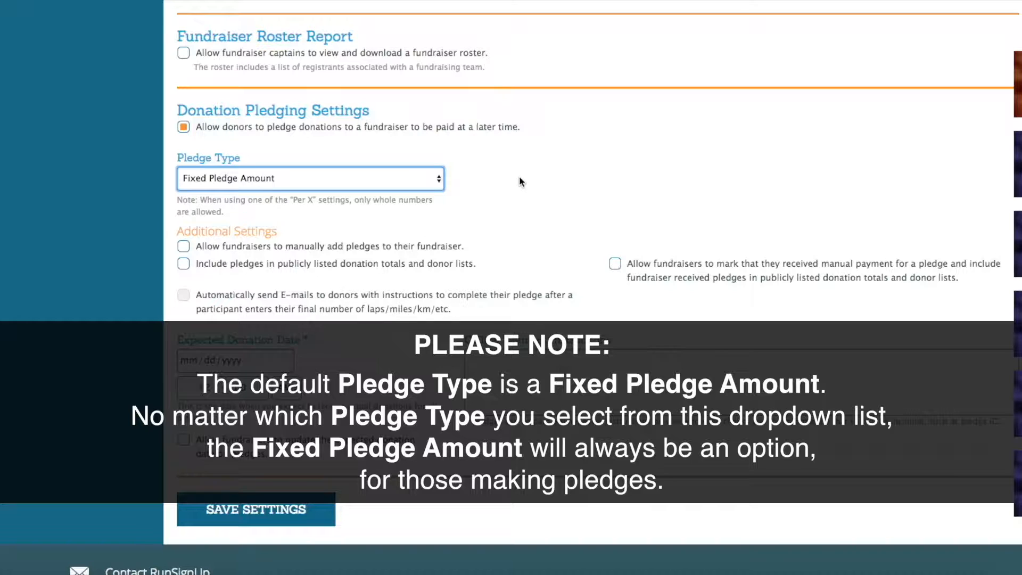
pyautogui.click(423, 181)
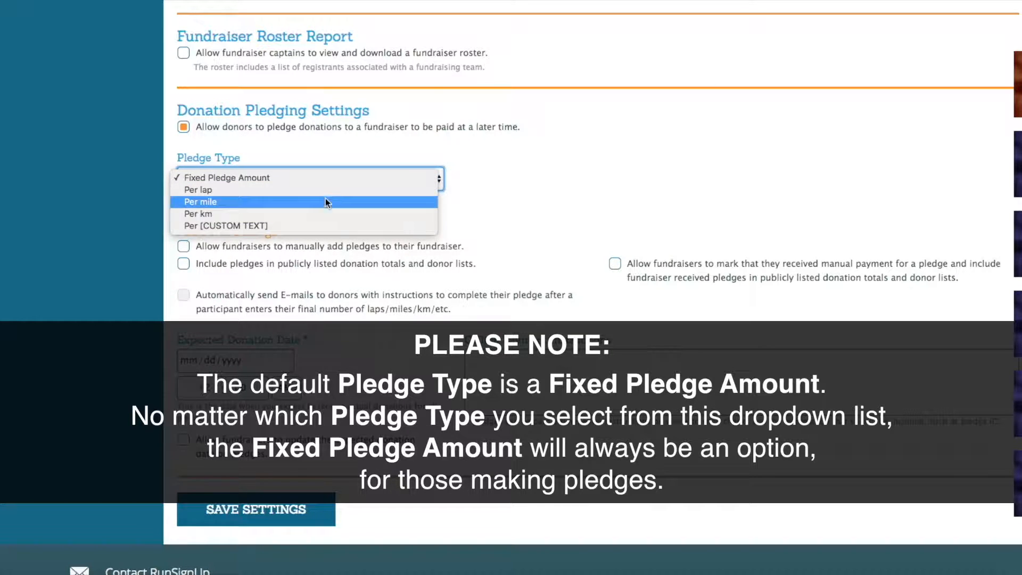
pyautogui.click(231, 178)
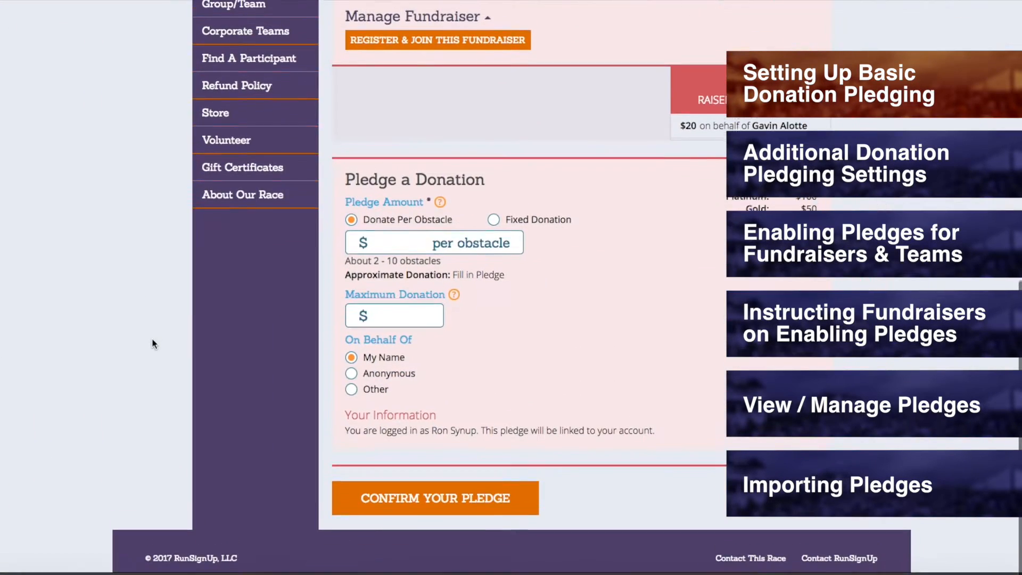
# Step: On the public fundraiser page, pledge a fixed donation of $10 and submit the pledge
pyautogui.click(537, 222)
pyautogui.click(426, 320)
pyautogui.write('10')
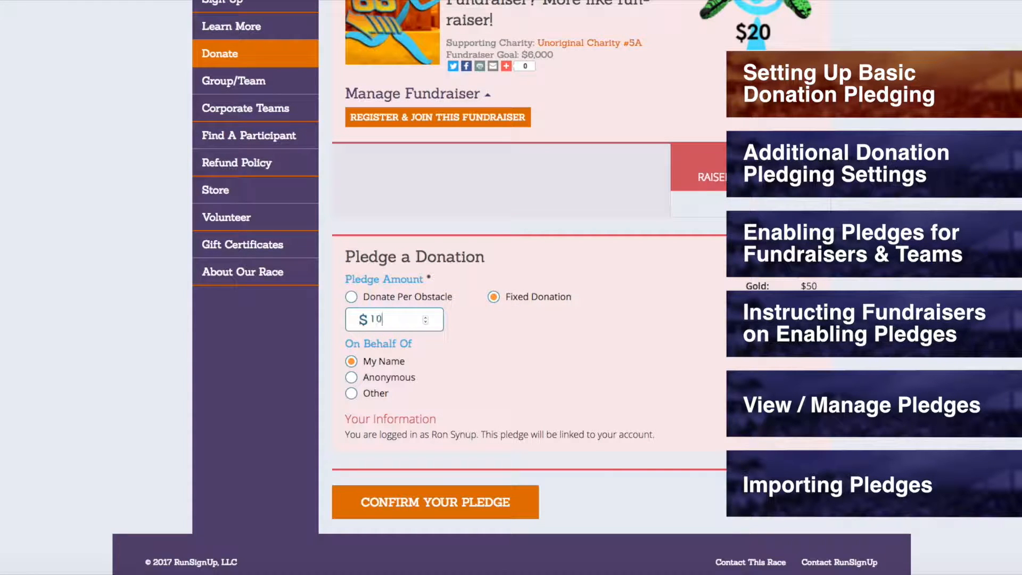
pyautogui.click(484, 511)
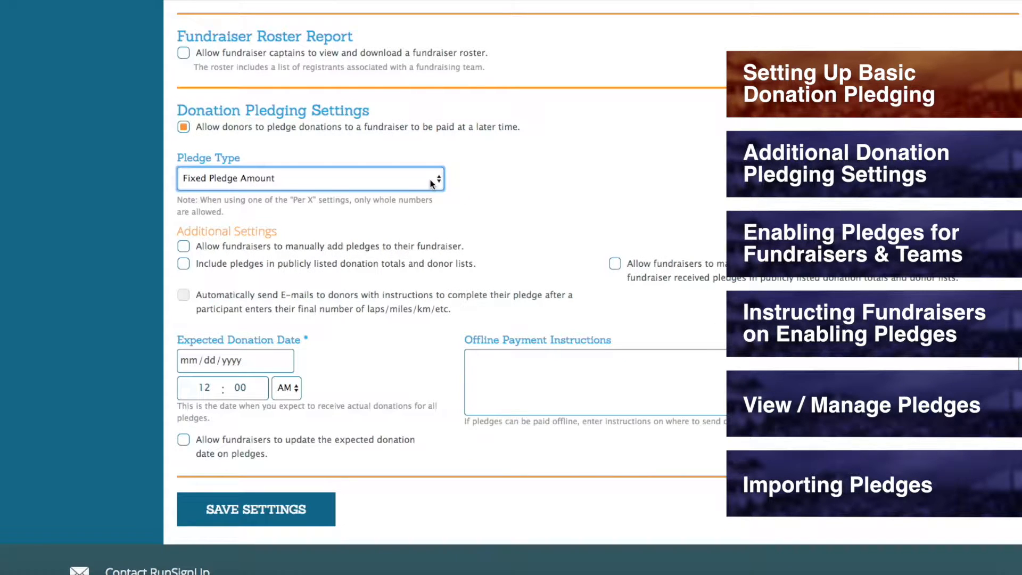
# Step: Set the pledge type to Per [CUSTOM TEXT] with "obstacle" as the singular text and "obstacles" as the plural
pyautogui.click(212, 182)
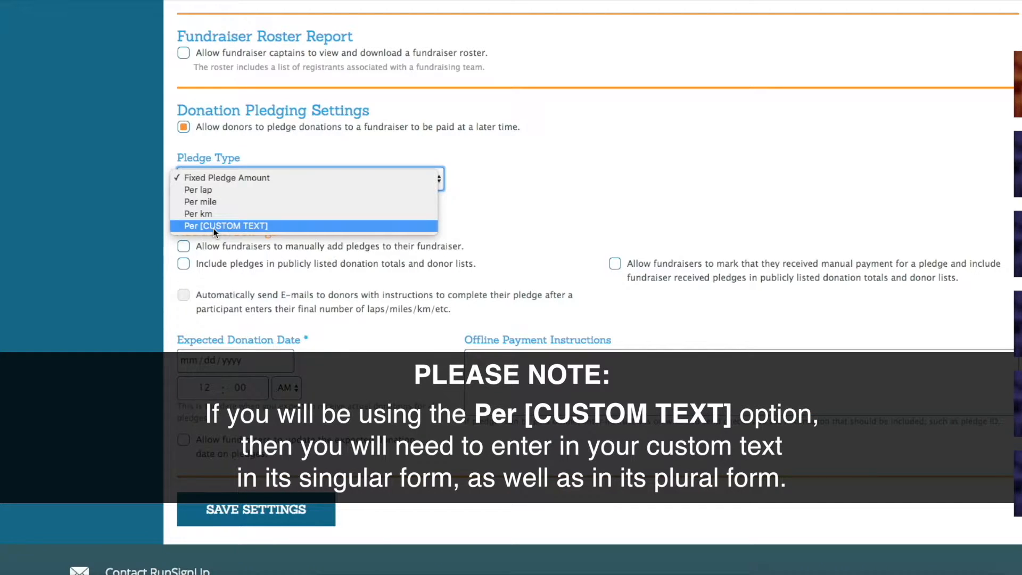
pyautogui.click(229, 227)
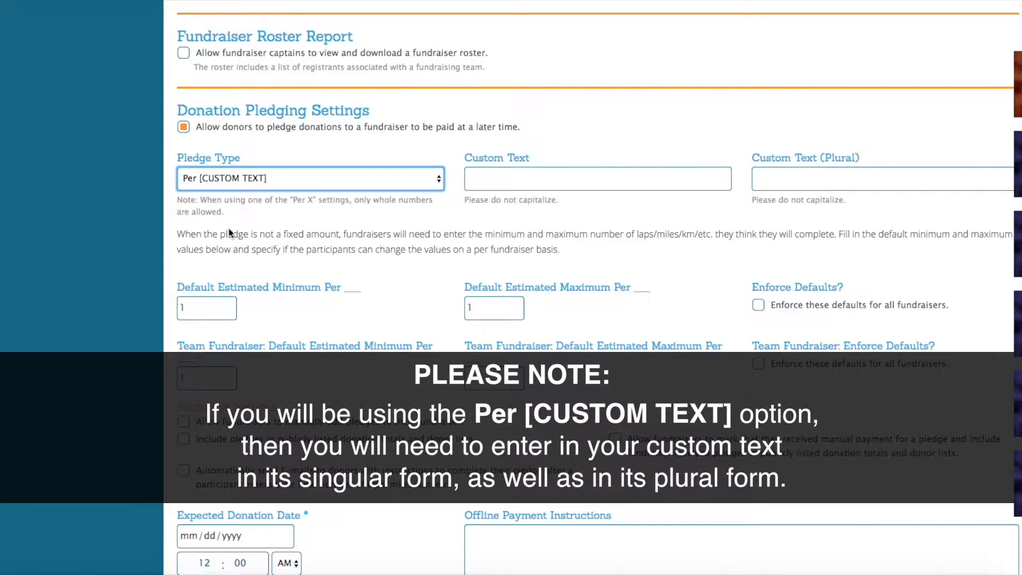
pyautogui.click(483, 179)
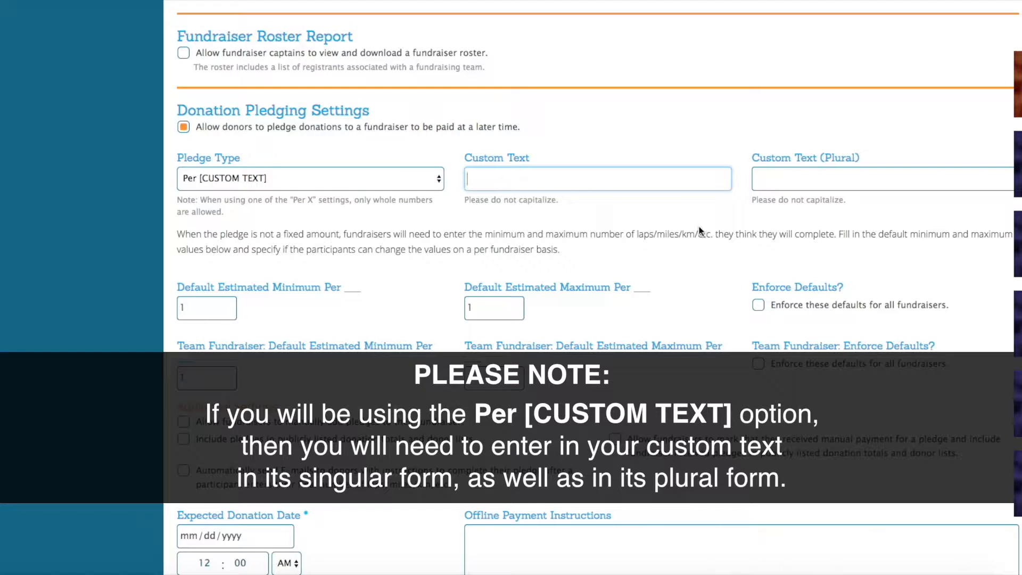
pyautogui.click(782, 176)
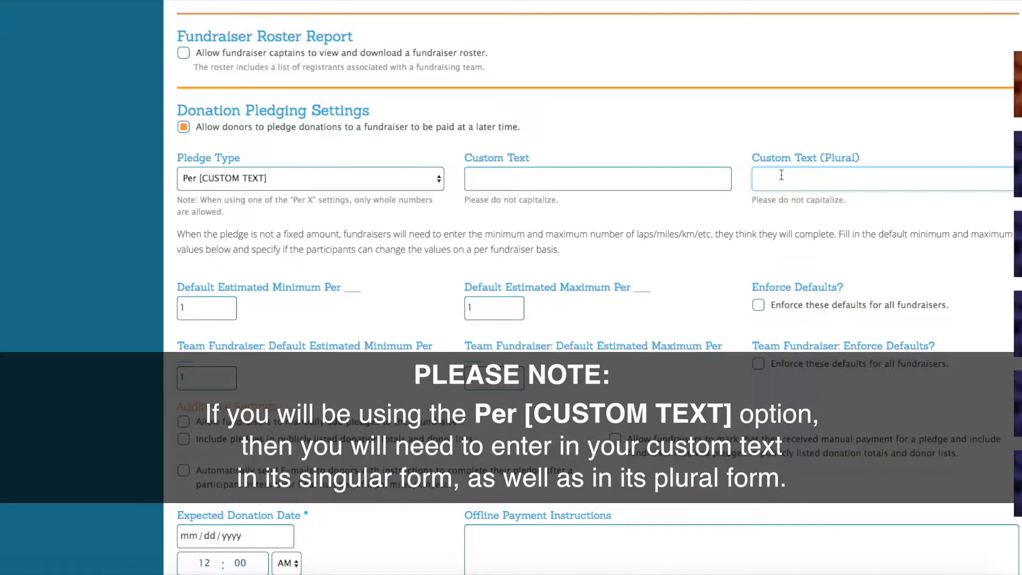
pyautogui.hotkey('shift', 'Tab')
pyautogui.write('obstacle')
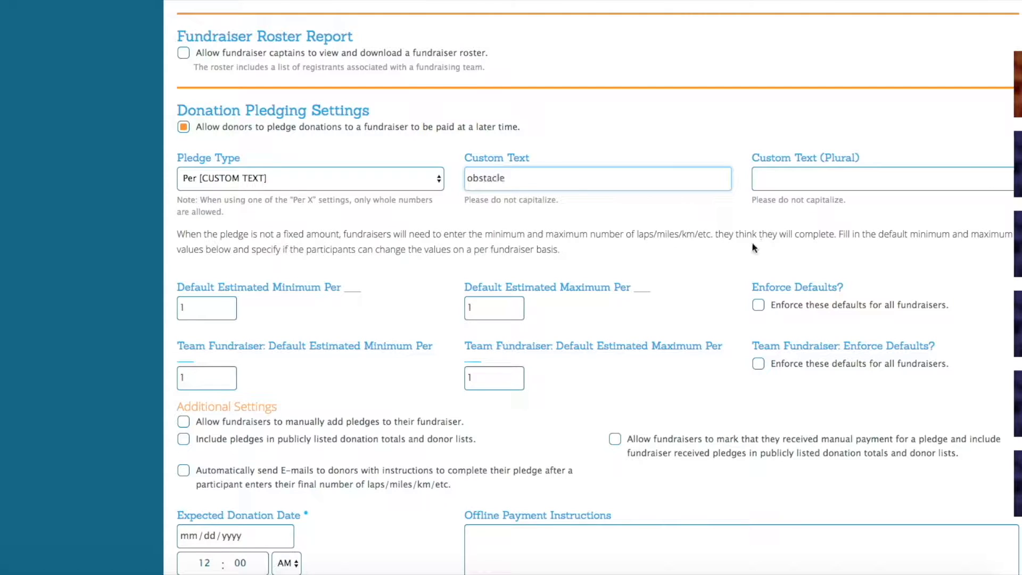
pyautogui.click(788, 178)
pyautogui.write('obstacles')
# Step: Replace the custom pledge text with "beer consumed" for the singular and "beers consumed" for the plural
pyautogui.doubleClick(577, 171)
pyautogui.write('beer consumed')
pyautogui.moveTo(804, 175); pyautogui.dragTo(751, 176)
pyautogui.write('beers consumed')
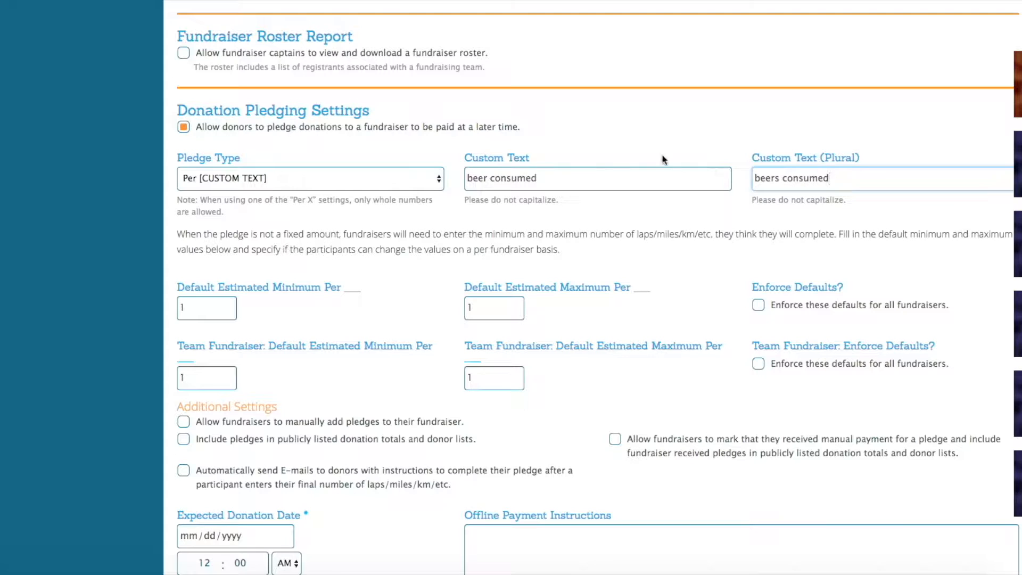
# Step: Change the custom pledge text to "daisy picked" for the singular and "daisies picked" for the plural
pyautogui.tripleClick(571, 174)
pyautogui.write('daisy picked')
pyautogui.tripleClick(856, 178)
pyautogui.write('daisies picked')
# Step: Set the custom pledge text to "hippopotamus spotted" in the singular and "hippopotami spotted" in the plural
pyautogui.tripleClick(584, 172)
pyautogui.write('hippopotamus spotted')
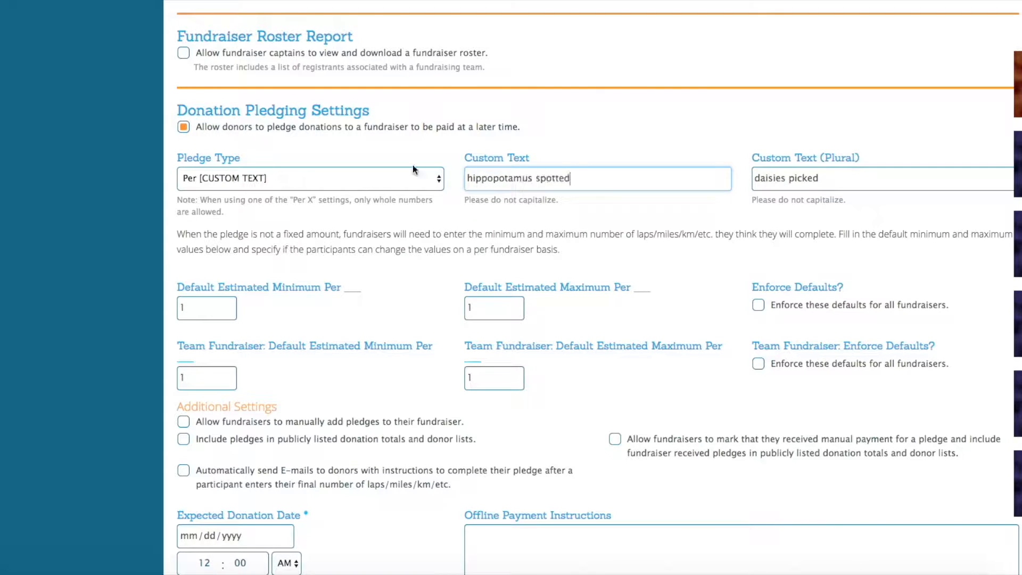
pyautogui.tripleClick(813, 179)
pyautogui.write('hippopotami spotted')
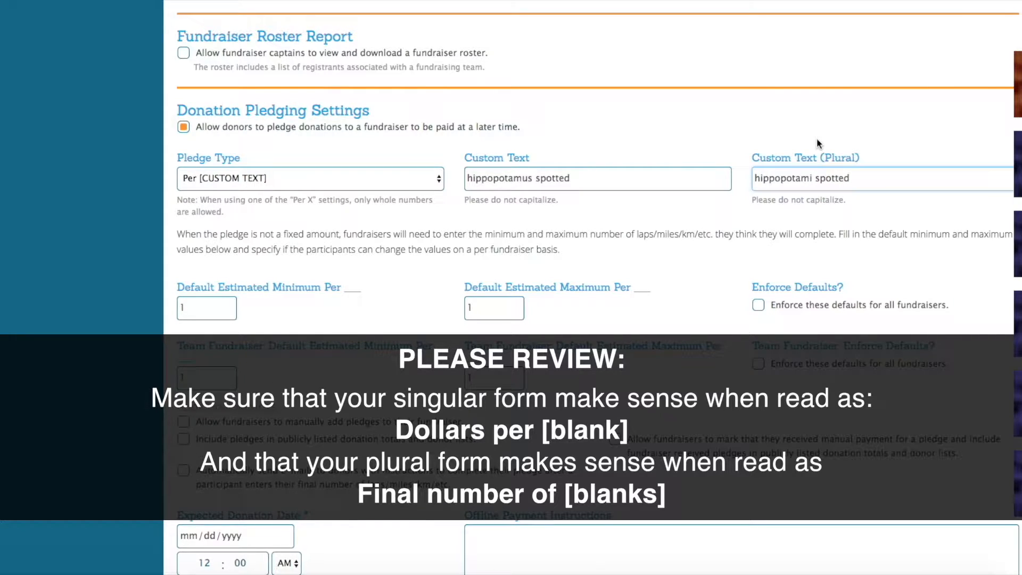
# Step: Change the custom pledge text to "obstacle" in the singular and "obstacles" in the plural, keeping the Per [CUSTOM TEXT] pledge type
pyautogui.moveTo(613, 178); pyautogui.dragTo(403, 152)
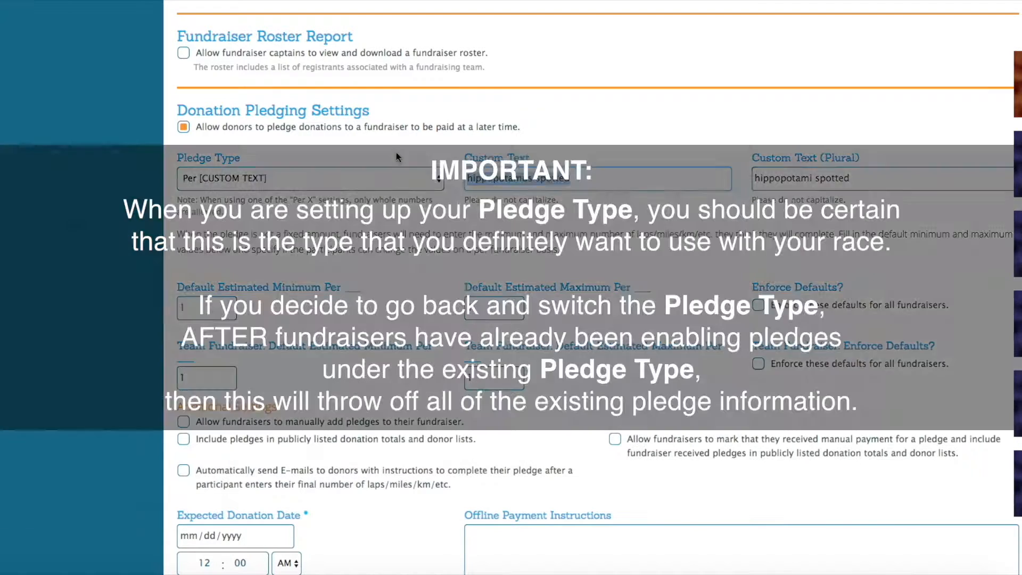
pyautogui.write('bbstacle')
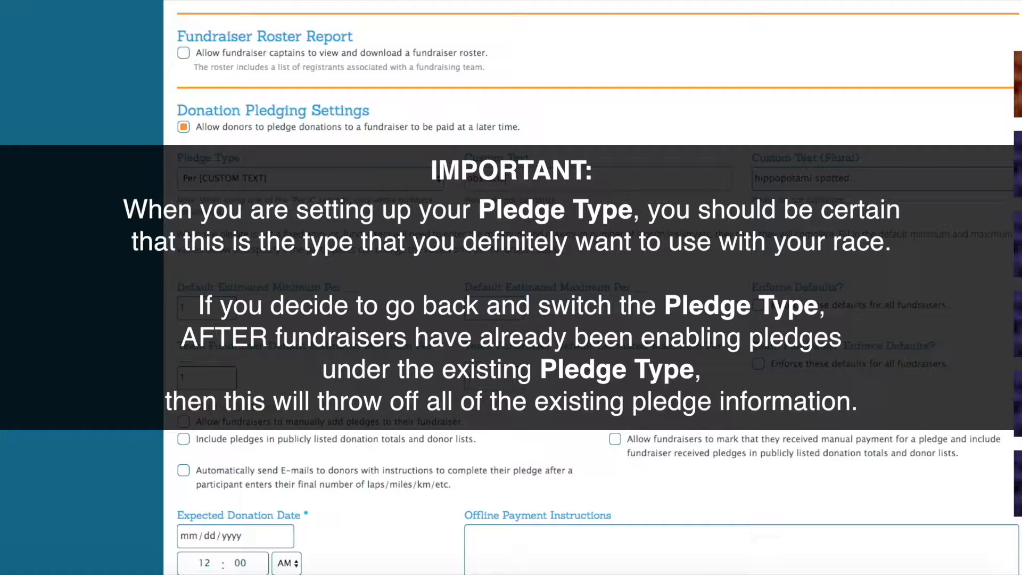
pyautogui.moveTo(876, 176); pyautogui.dragTo(710, 174)
pyautogui.write('obstacles')
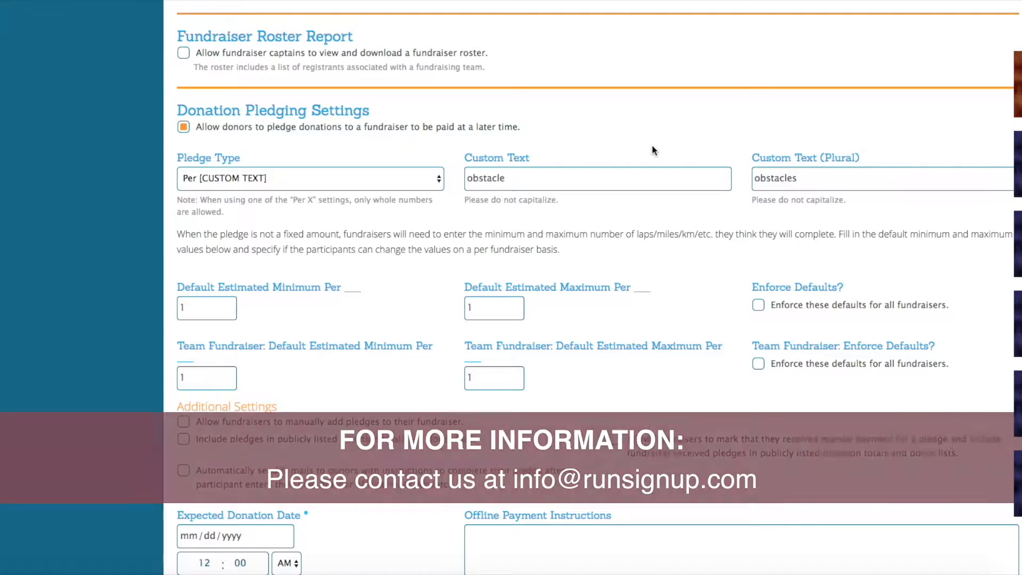
pyautogui.click(435, 177)
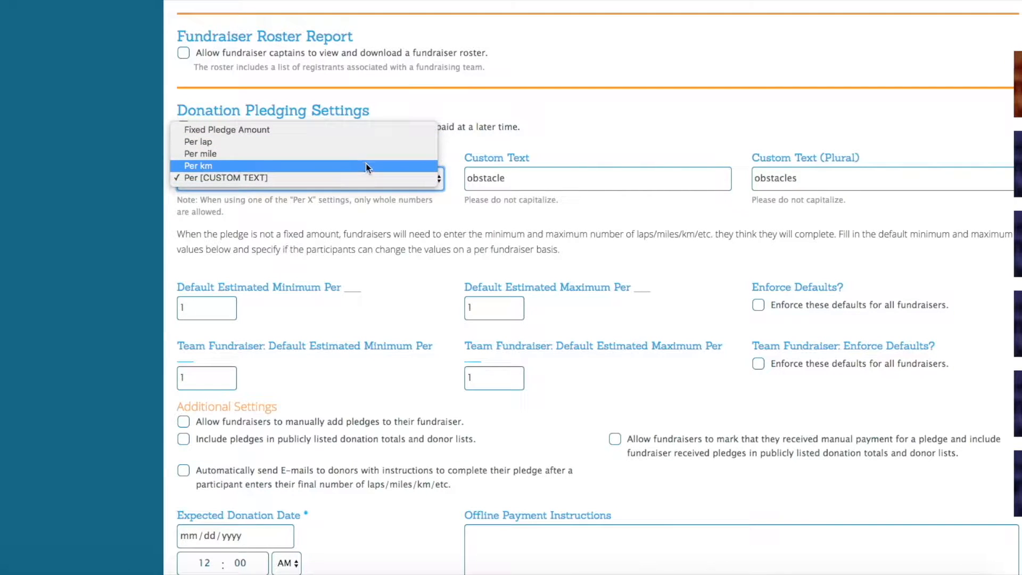
pyautogui.click(372, 179)
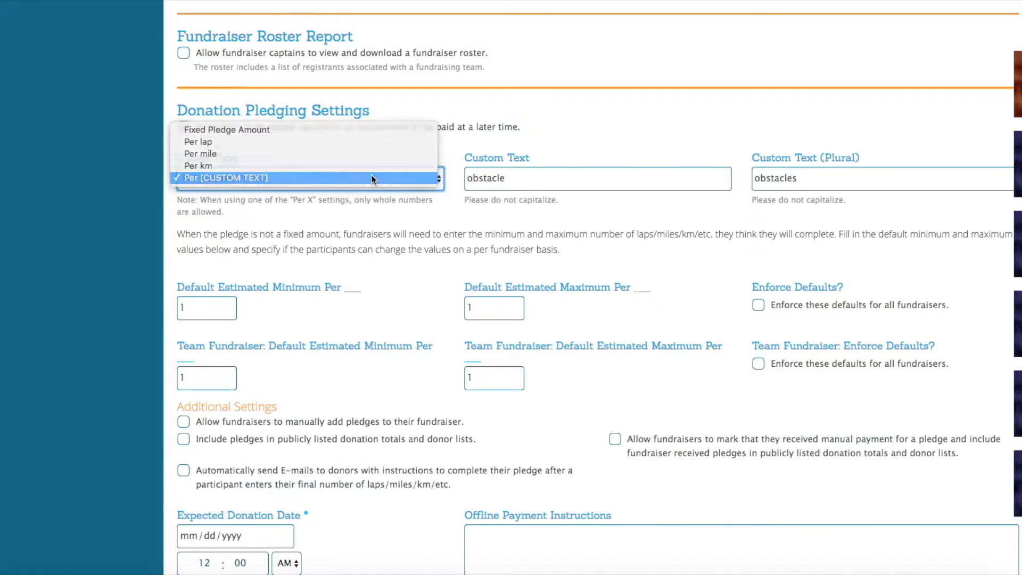
# Step: Open the pledges page of The Doc fundraiser and go to its pledge-enabling form
pyautogui.scroll(-1, 396, 263)
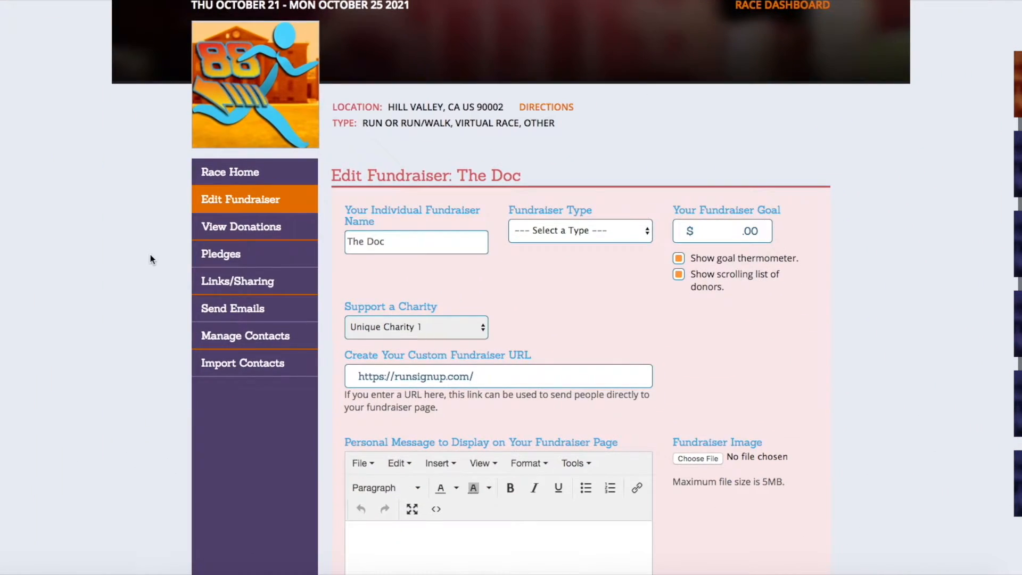
pyautogui.click(227, 263)
pyautogui.scroll(-3, 451, 271)
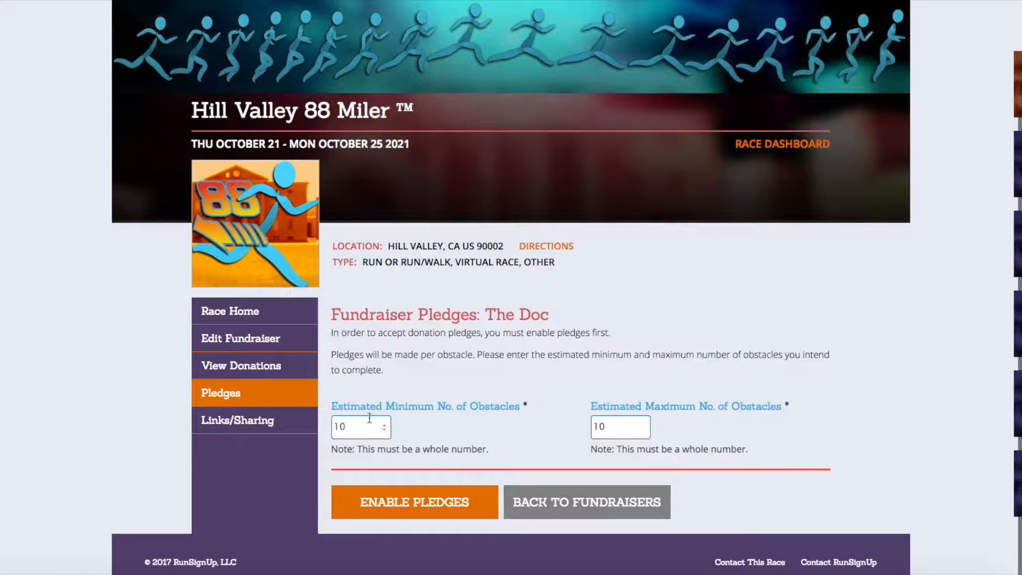
# Step: Set The Doc's estimated minimum number of obstacles to 5 and adjust its estimated maximum
pyautogui.click(385, 429)
pyautogui.click(384, 430)
pyautogui.click(385, 430)
pyautogui.click(384, 429)
pyautogui.click(384, 429)
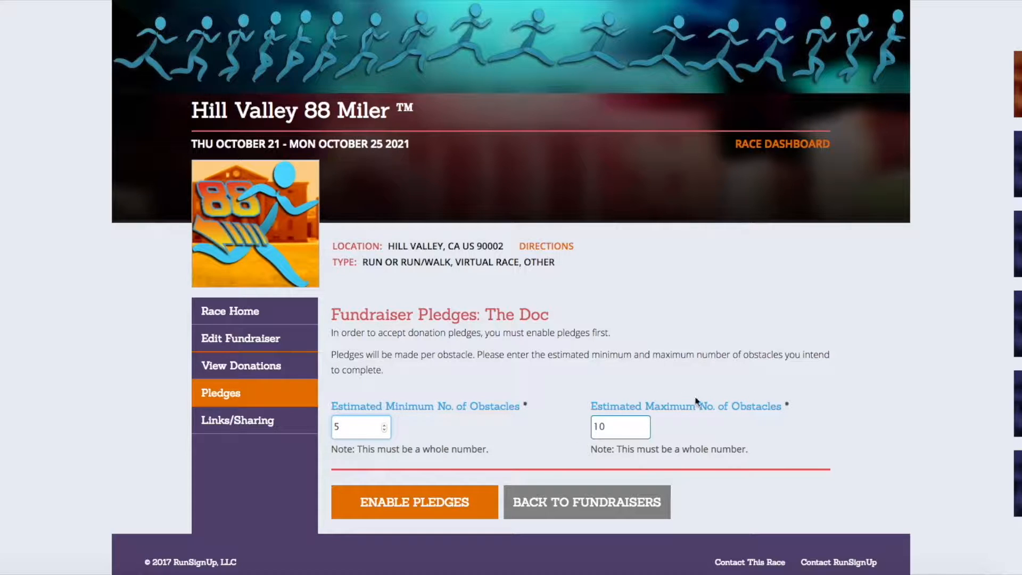
pyautogui.click(644, 429)
pyautogui.click(644, 430)
pyautogui.click(645, 430)
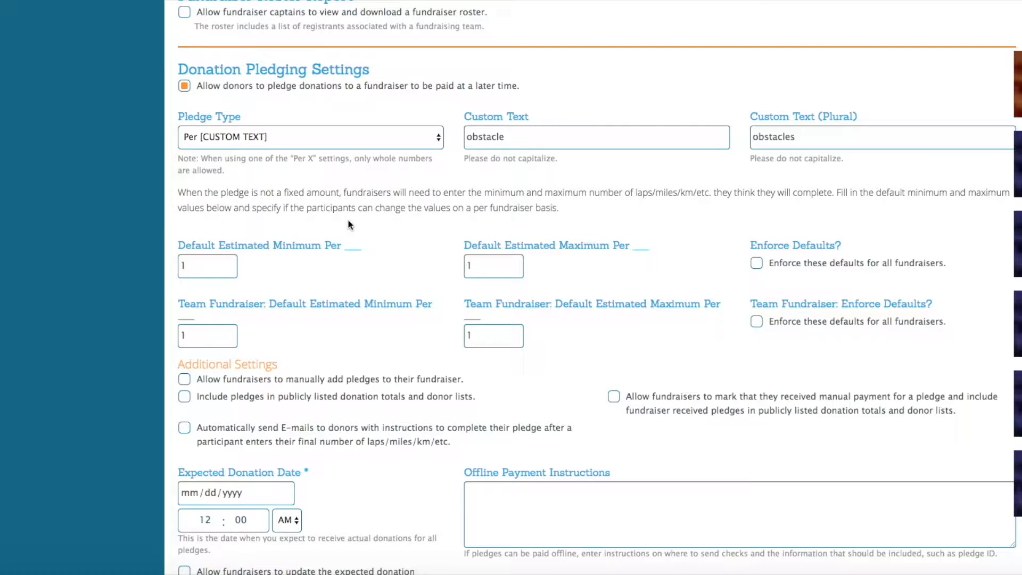
# Step: Set both the default estimated minimum and the default estimated maximum for individual fundraisers to 10
pyautogui.click(194, 266)
pyautogui.write('0')
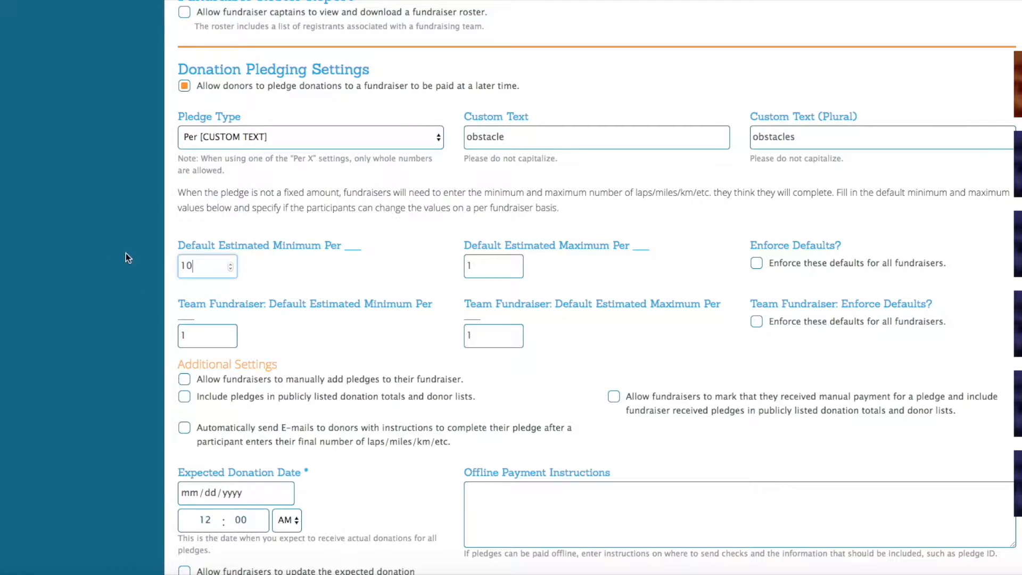
pyautogui.click(495, 266)
pyautogui.write('0')
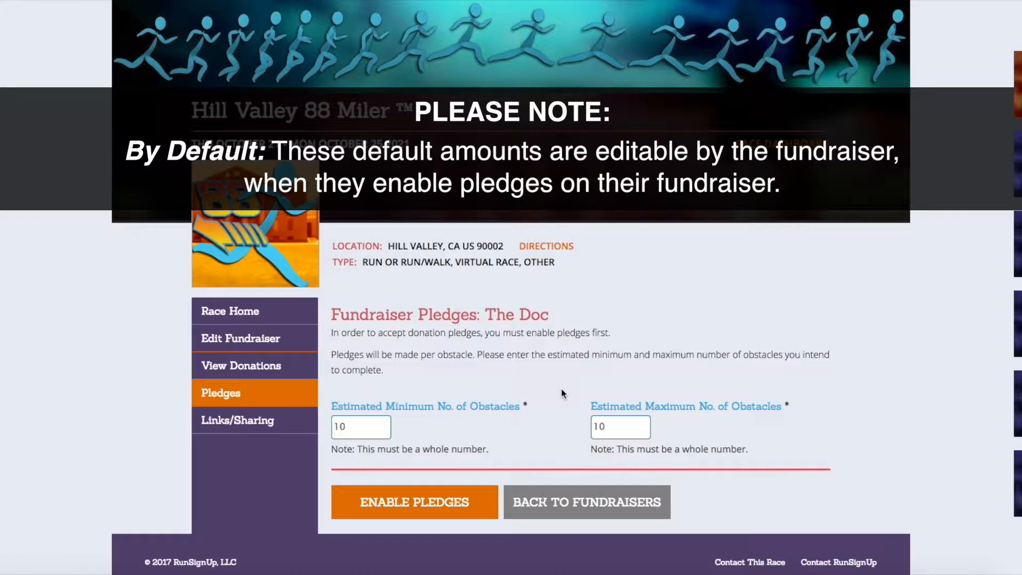
# Step: On The Doc's pledges page, adjust the prefilled estimated minimum and maximum number of obstacles
pyautogui.click(385, 431)
pyautogui.click(382, 431)
pyautogui.click(383, 430)
pyautogui.click(383, 430)
pyautogui.click(645, 424)
pyautogui.click(644, 424)
pyautogui.click(644, 423)
pyautogui.click(644, 424)
pyautogui.click(645, 424)
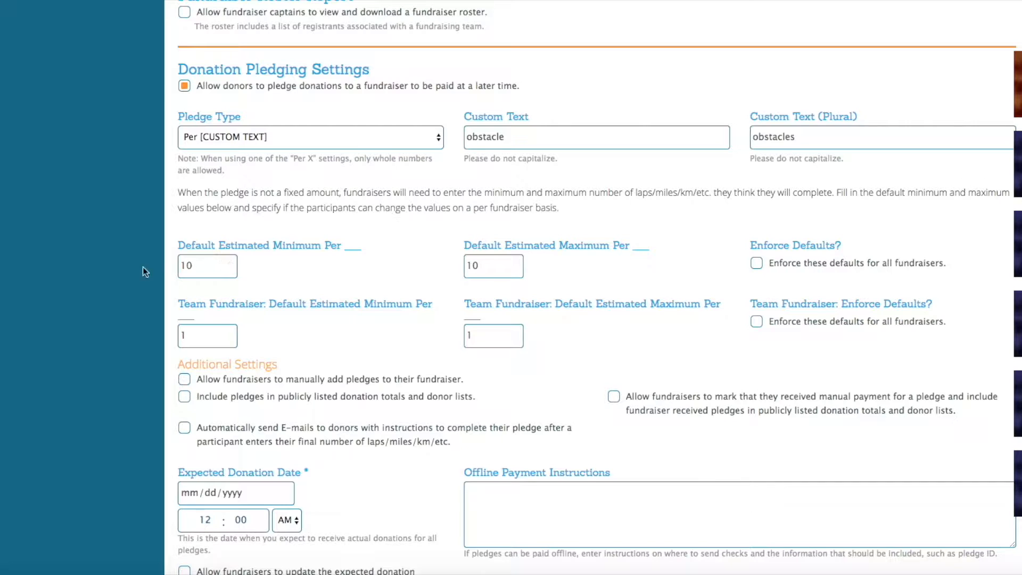
# Step: Switch enforcement of the individual fundraiser defaults on and back off
pyautogui.click(757, 264)
pyautogui.click(757, 263)
# Step: Set the expected donation date for pledges to 02/09/2018
pyautogui.scroll(-2, 717, 250)
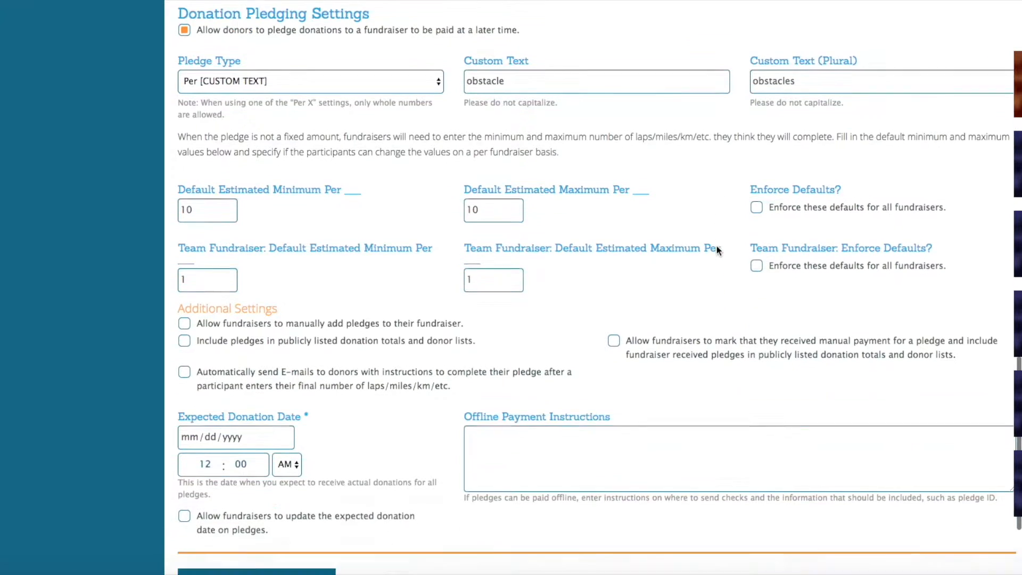
pyautogui.scroll(-1, 717, 250)
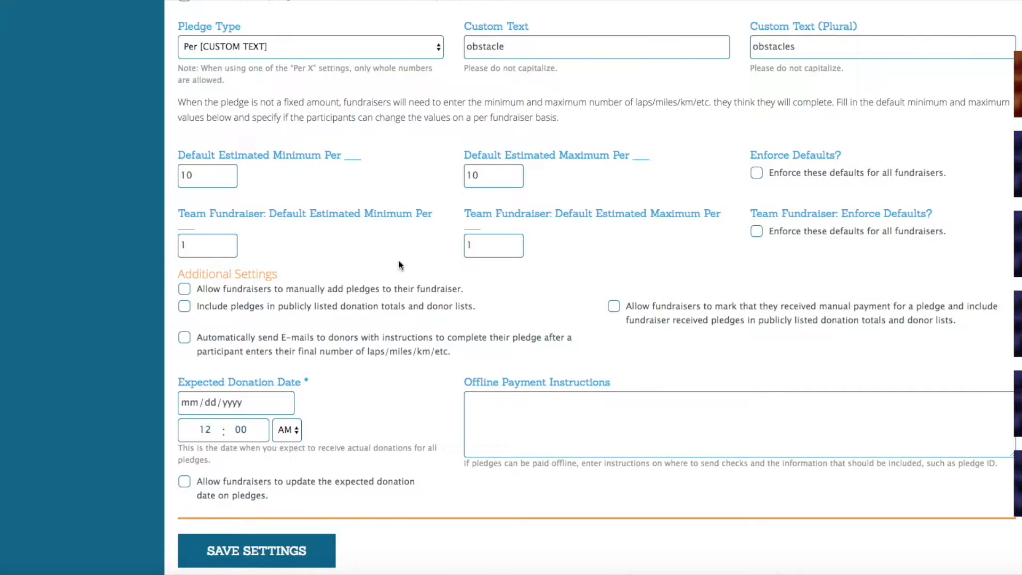
pyautogui.scroll(-3, 270, 240)
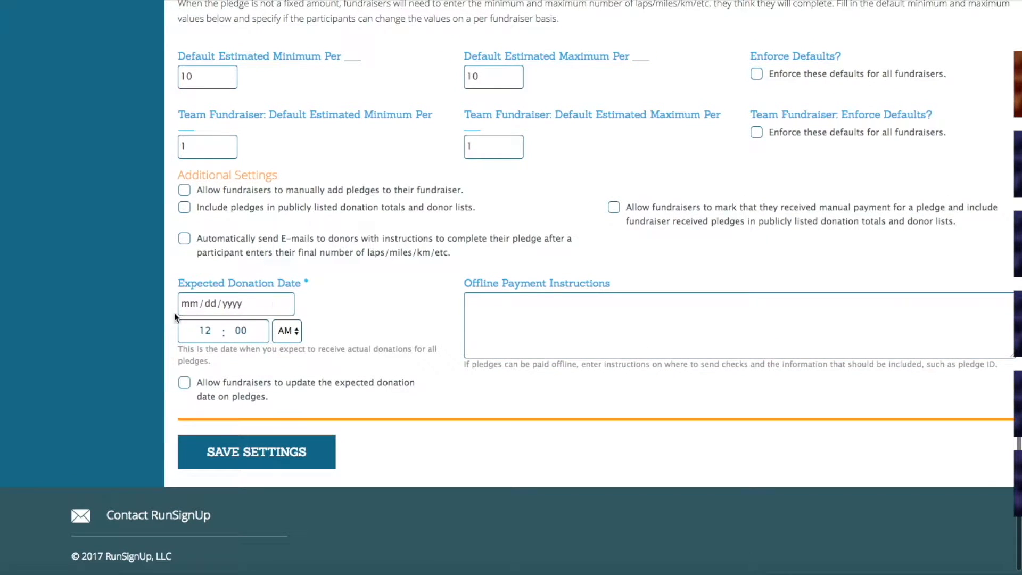
pyautogui.click(284, 303)
pyautogui.click(336, 332)
pyautogui.click(336, 331)
pyautogui.doubleClick(336, 332)
pyautogui.click(336, 332)
pyautogui.doubleClick(336, 331)
pyautogui.click(336, 332)
pyautogui.doubleClick(336, 332)
pyautogui.doubleClick(336, 332)
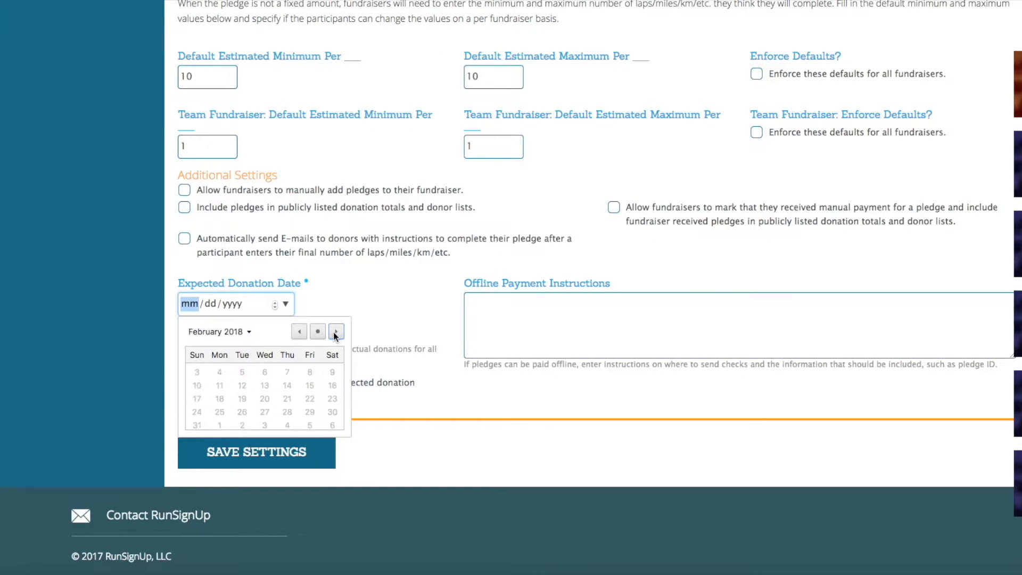
pyautogui.click(310, 383)
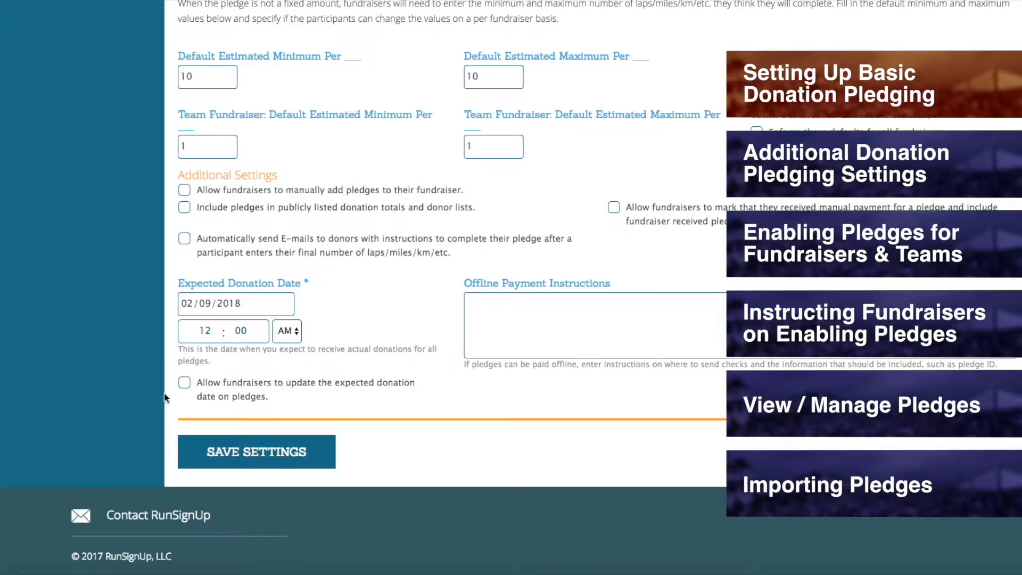
# Step: Allow fundraisers to update the expected donation date on pledges, and try the date change on the existing pledge
pyautogui.click(185, 382)
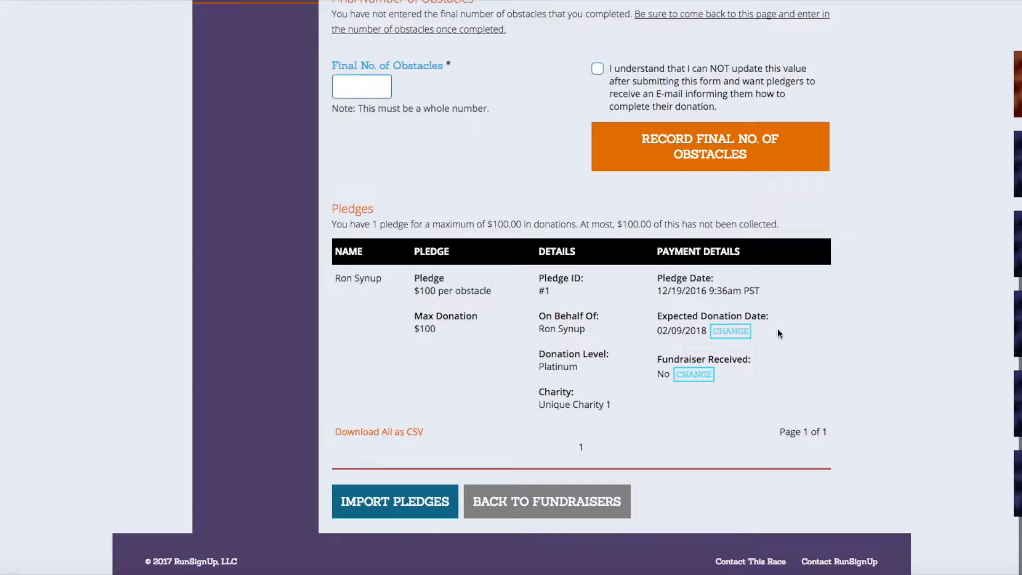
pyautogui.click(732, 332)
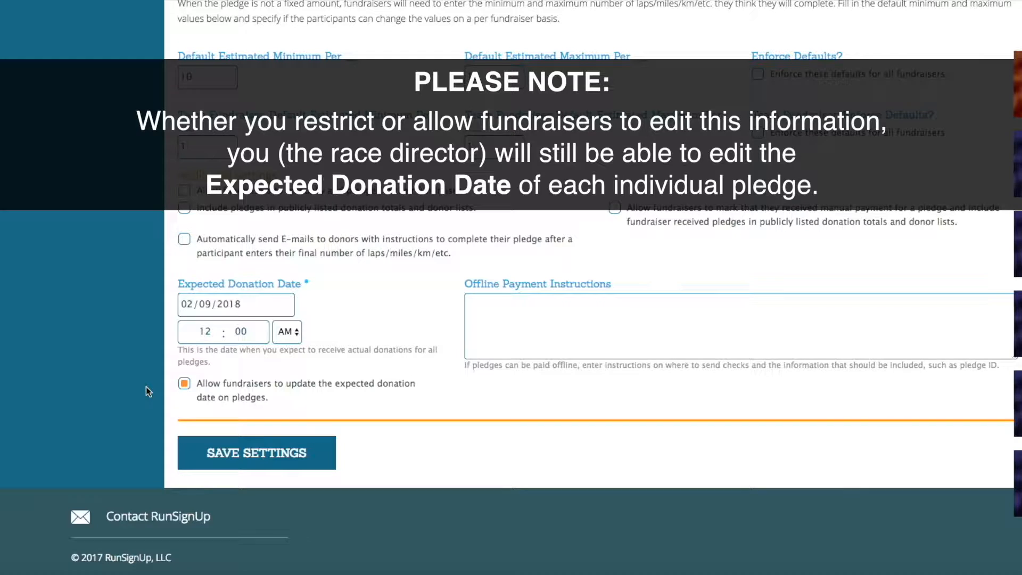
pyautogui.click(184, 384)
pyautogui.click(184, 385)
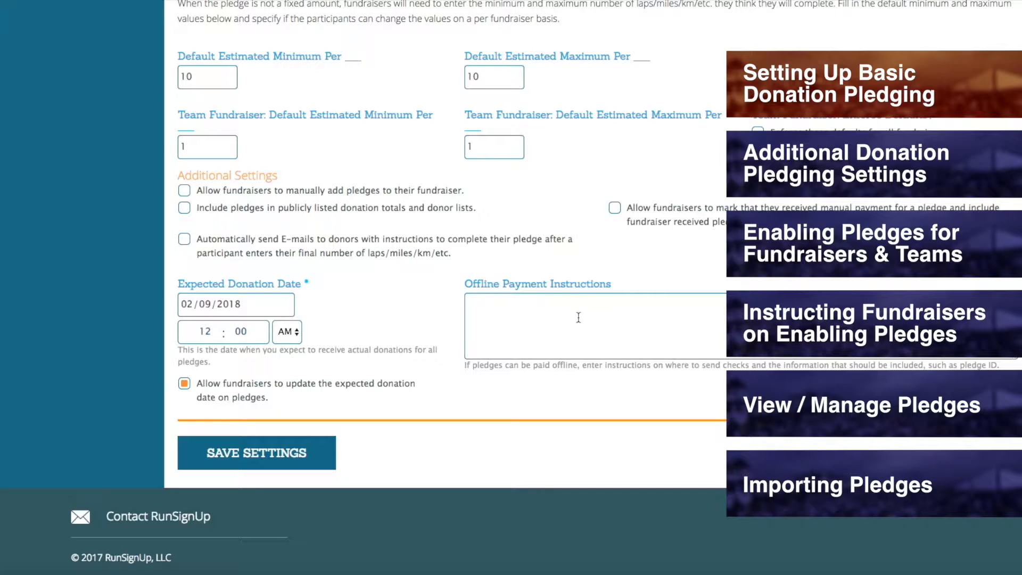
# Step: Enter the offline payment instructions "Don't pay online. Let us know your pledge ID. Thanks!"
pyautogui.click(539, 320)
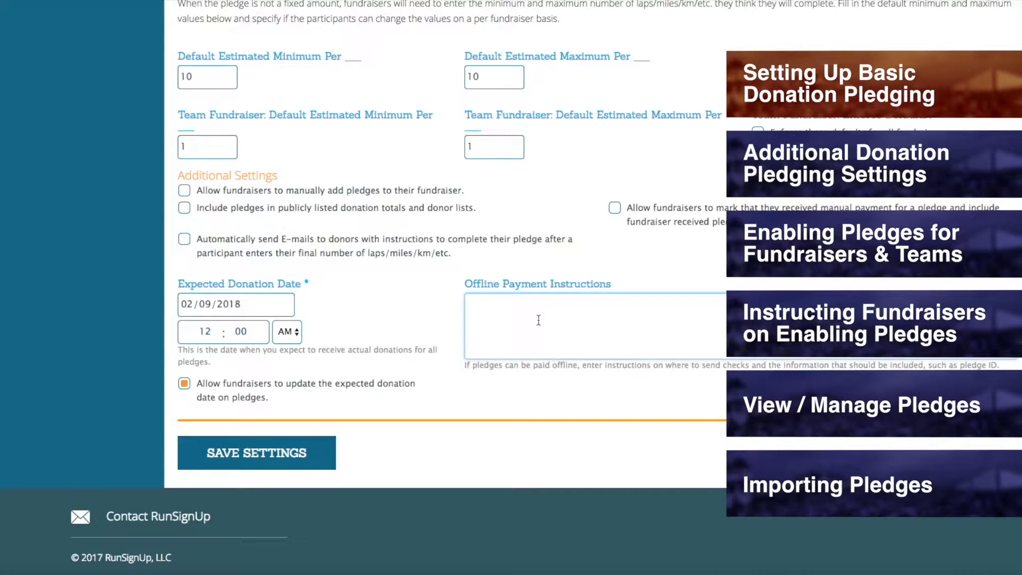
pyautogui.write("Don't pay online.  Let us know your pledge ID.  Thanks!")
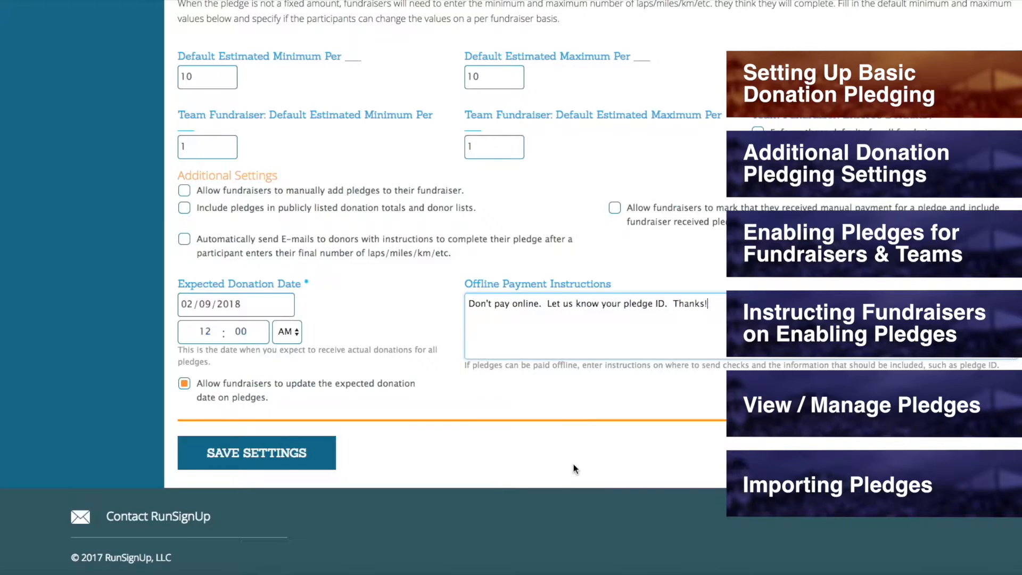
# Step: Review the donation pledging settings and save them
pyautogui.scroll(2, 572, 467)
pyautogui.scroll(5, 571, 463)
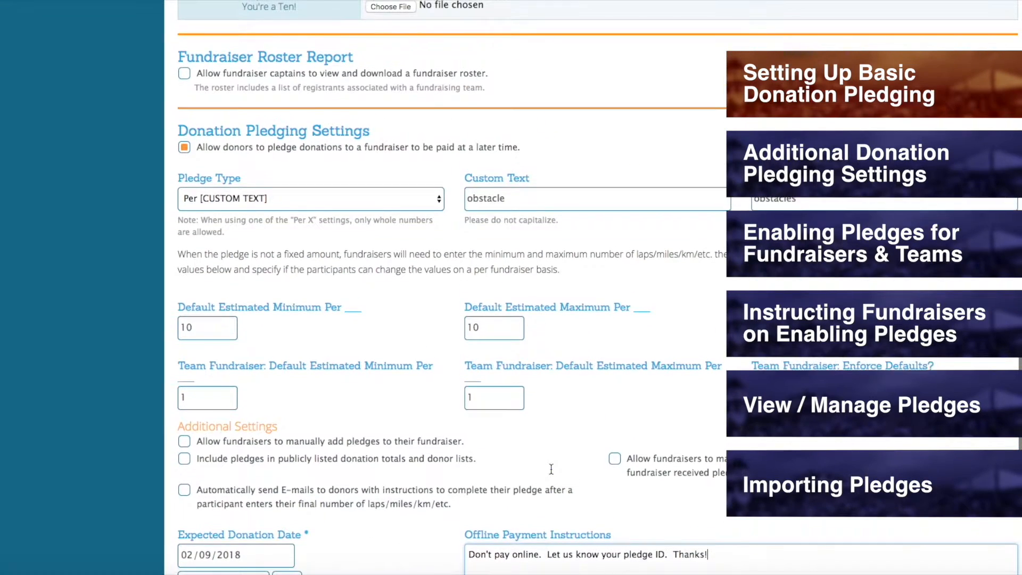
pyautogui.scroll(-7, 552, 468)
pyautogui.click(263, 462)
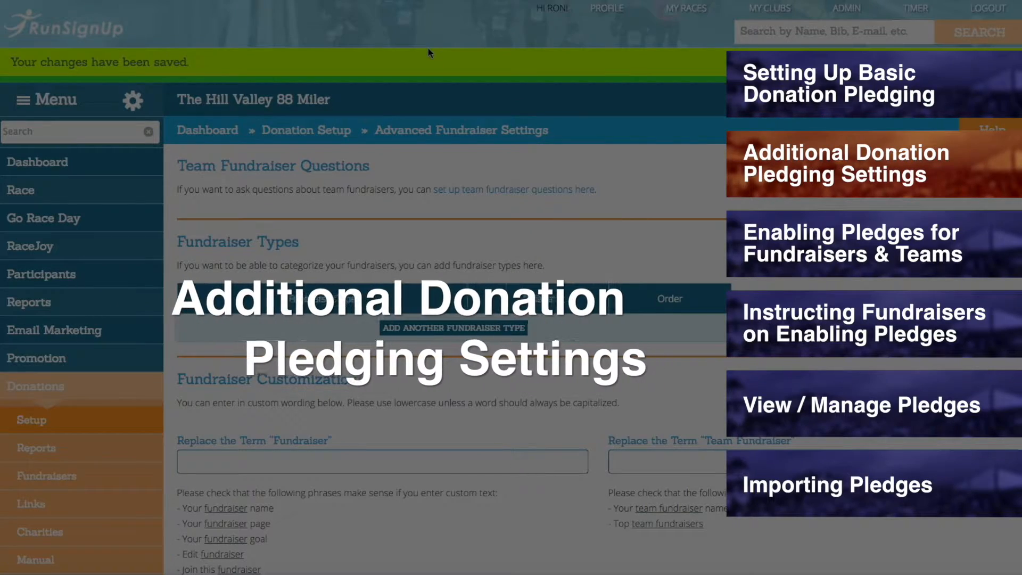
# Step: Allow fundraisers to manually add pledges to their fundraiser, and open the pledge import from a fundraiser's pledges page
pyautogui.scroll(-20, 365, 70)
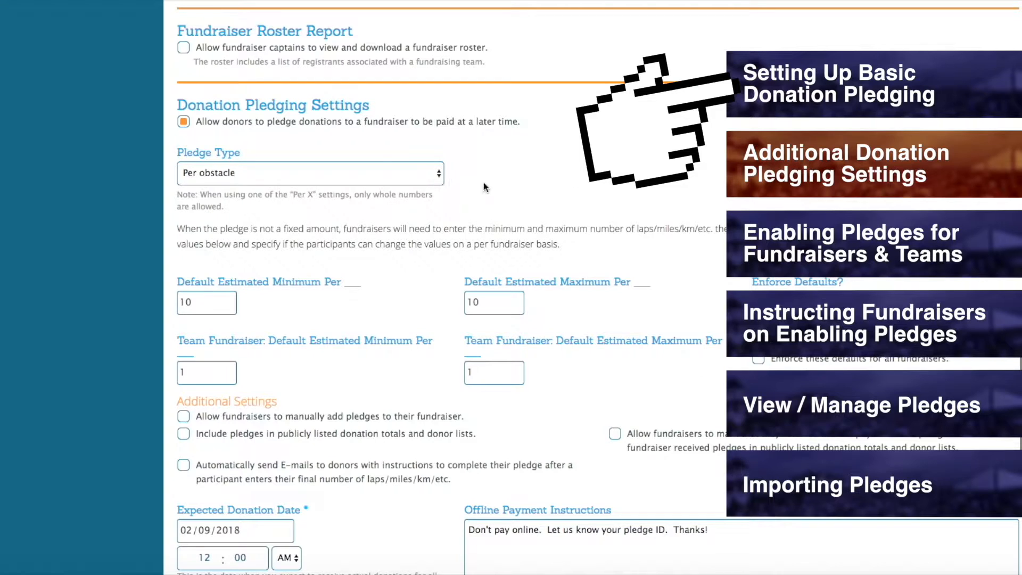
pyautogui.scroll(-3, 339, 339)
pyautogui.scroll(-1, 338, 341)
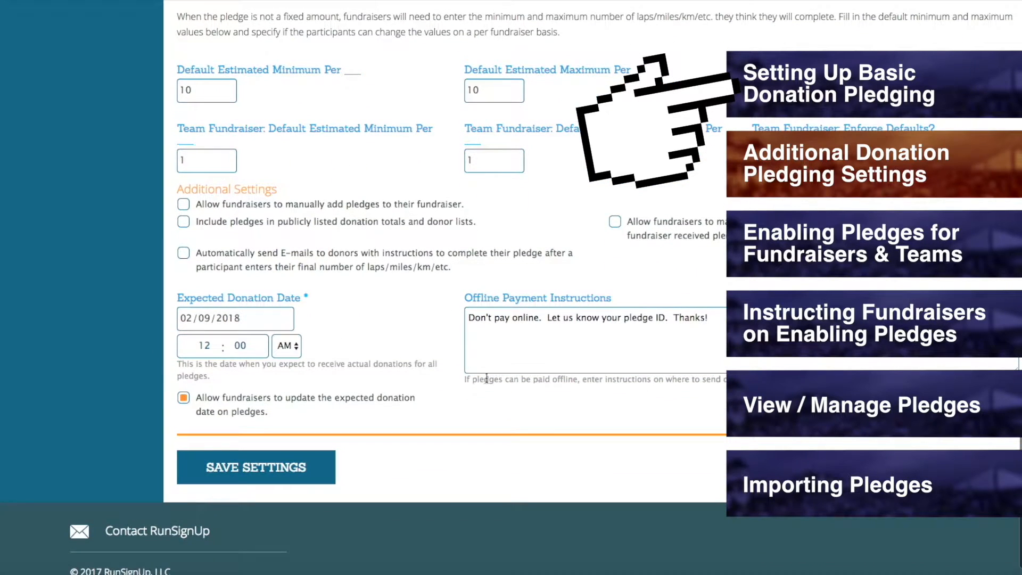
pyautogui.scroll(-1, 345, 307)
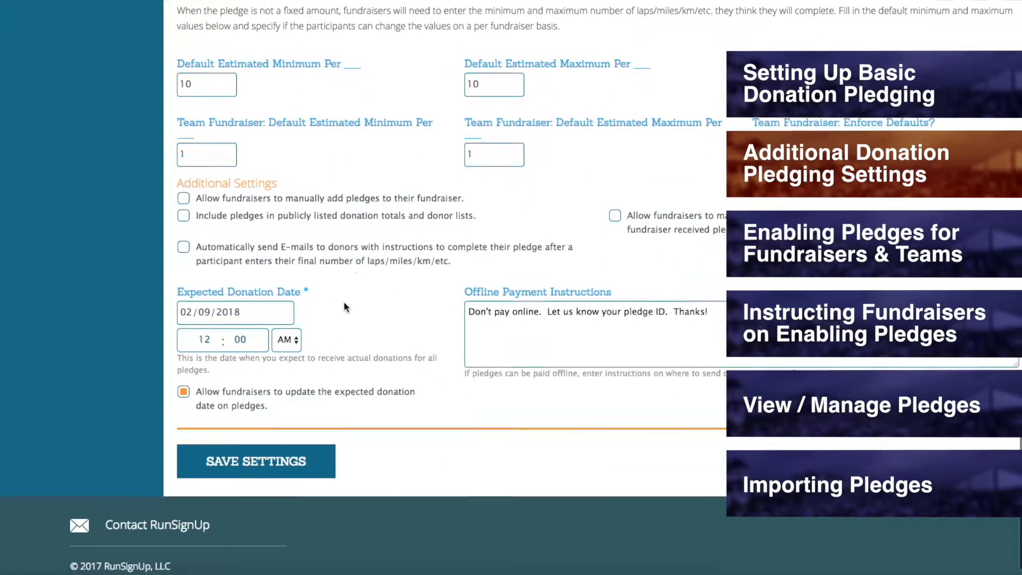
pyautogui.scroll(-1, 344, 308)
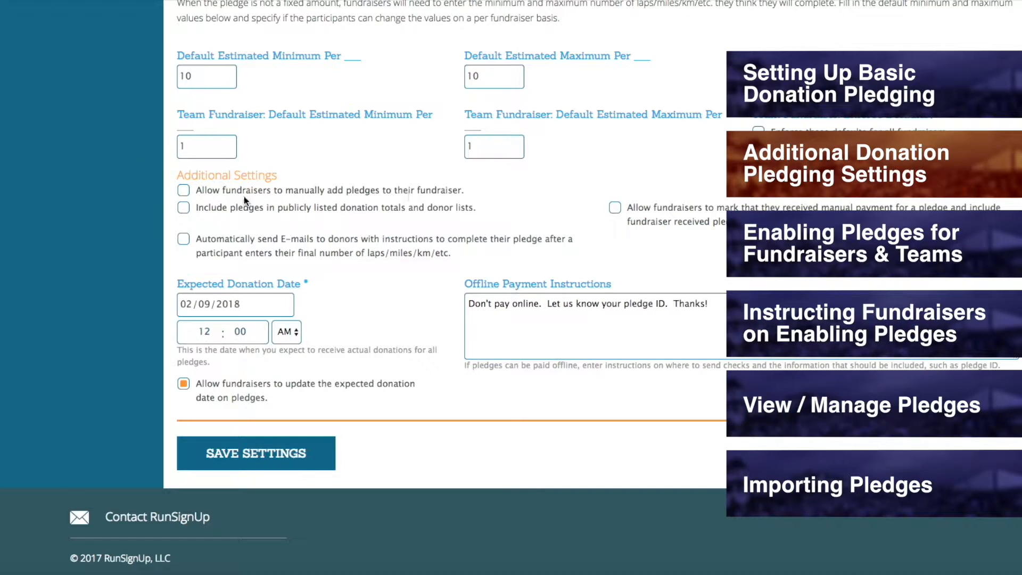
pyautogui.click(184, 190)
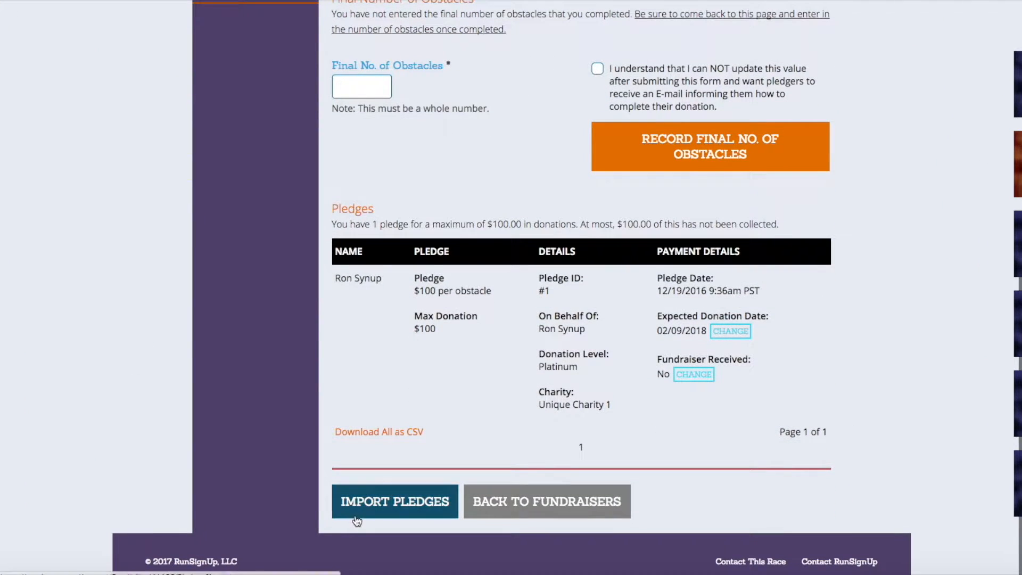
pyautogui.click(355, 519)
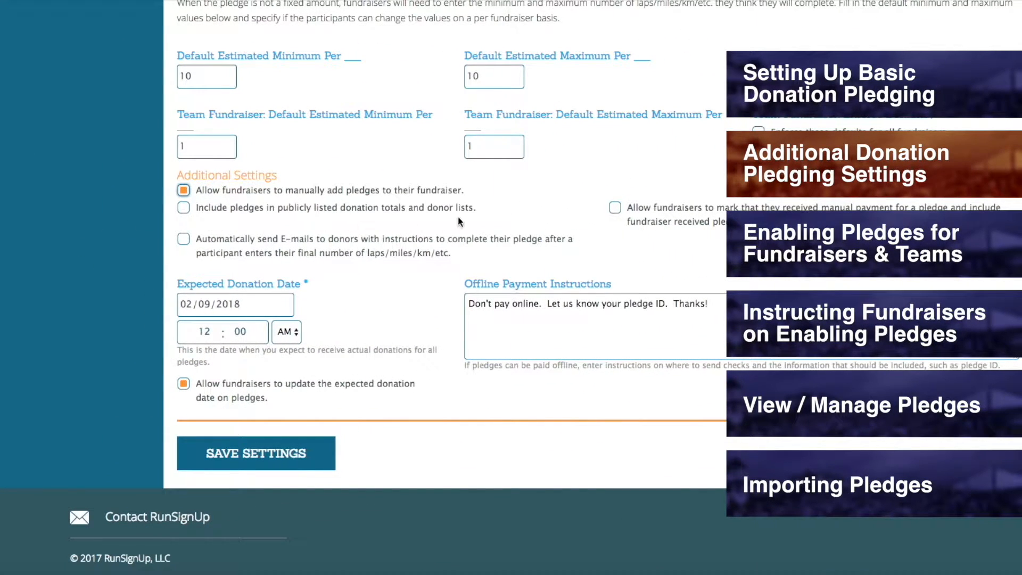
# Step: Include pledges in the publicly listed donation totals and donor lists
pyautogui.click(183, 208)
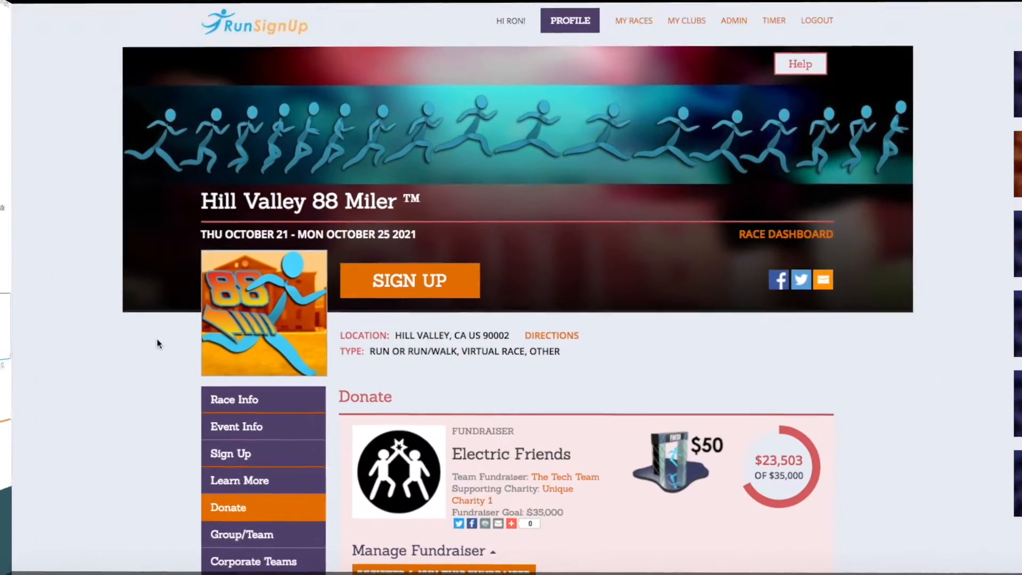
pyautogui.scroll(-7, 158, 344)
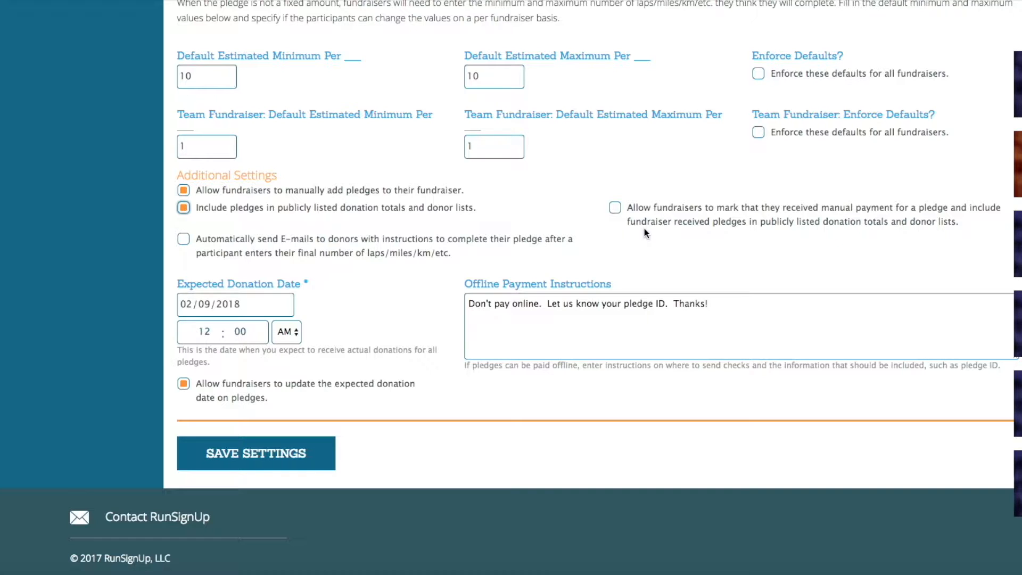
# Step: Allow fundraisers to mark manual payments as received and list them publicly, and open the Fundraiser Received change on the existing pledge
pyautogui.click(613, 208)
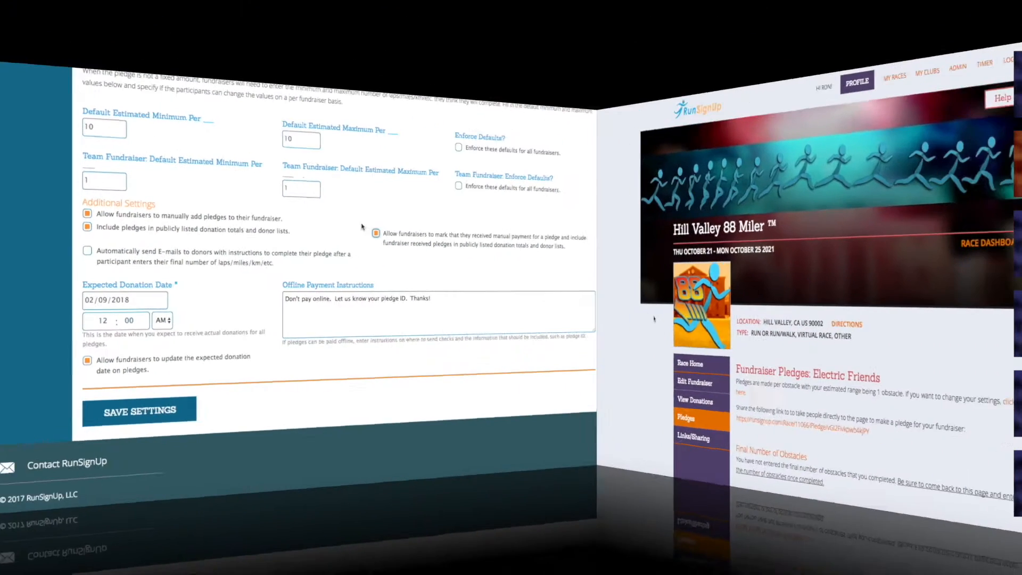
pyautogui.scroll(-10, 145, 333)
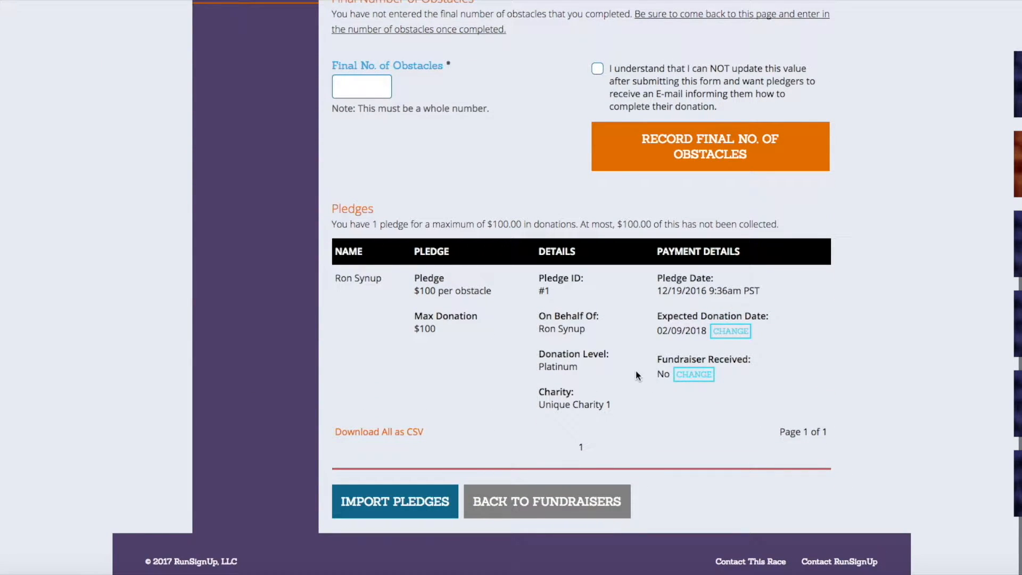
pyautogui.click(693, 375)
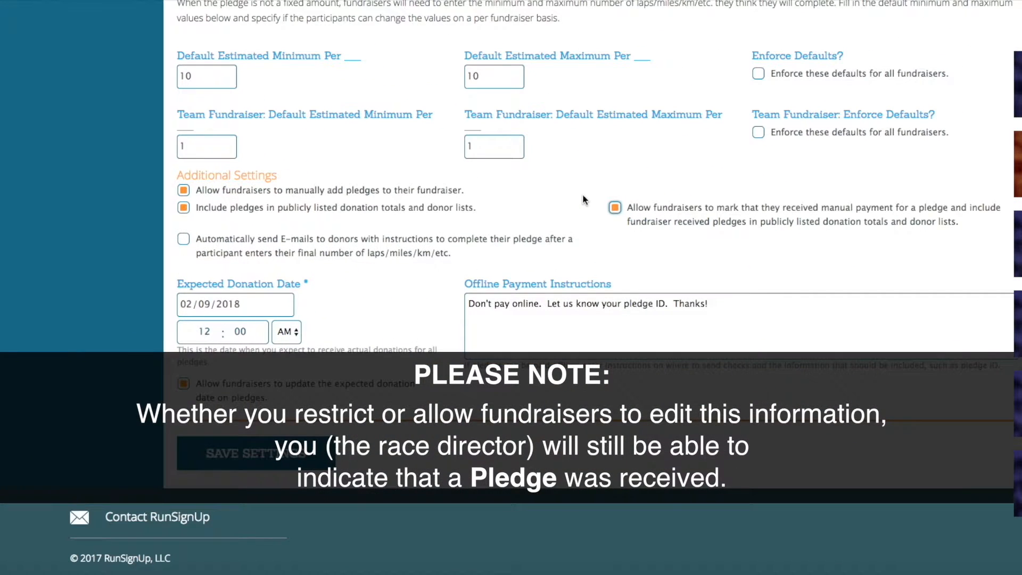
# Step: Automatically send e-mails to donors with instructions to complete their pledge after a participant enters their final number
pyautogui.click(616, 208)
pyautogui.click(615, 208)
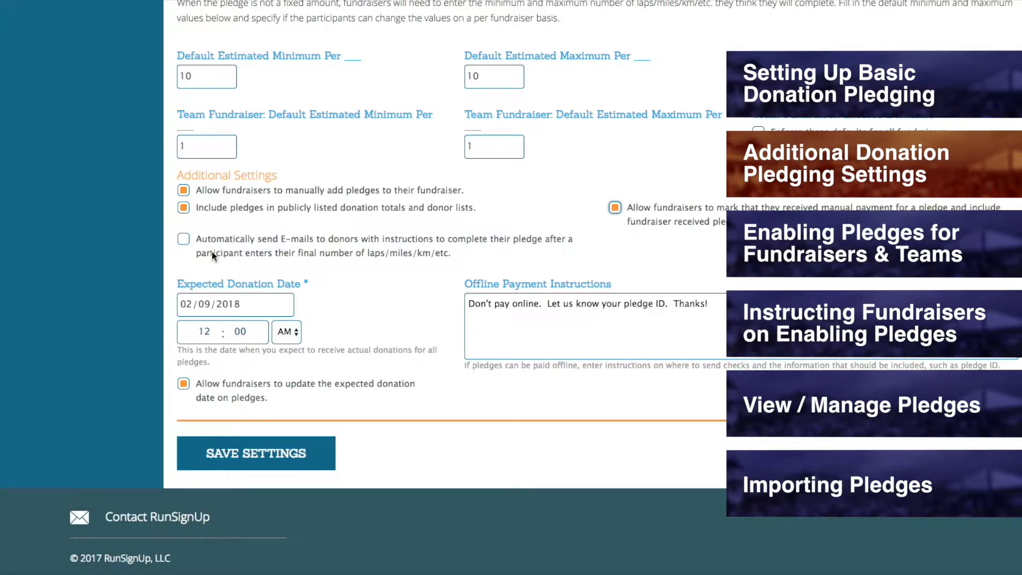
pyautogui.click(183, 238)
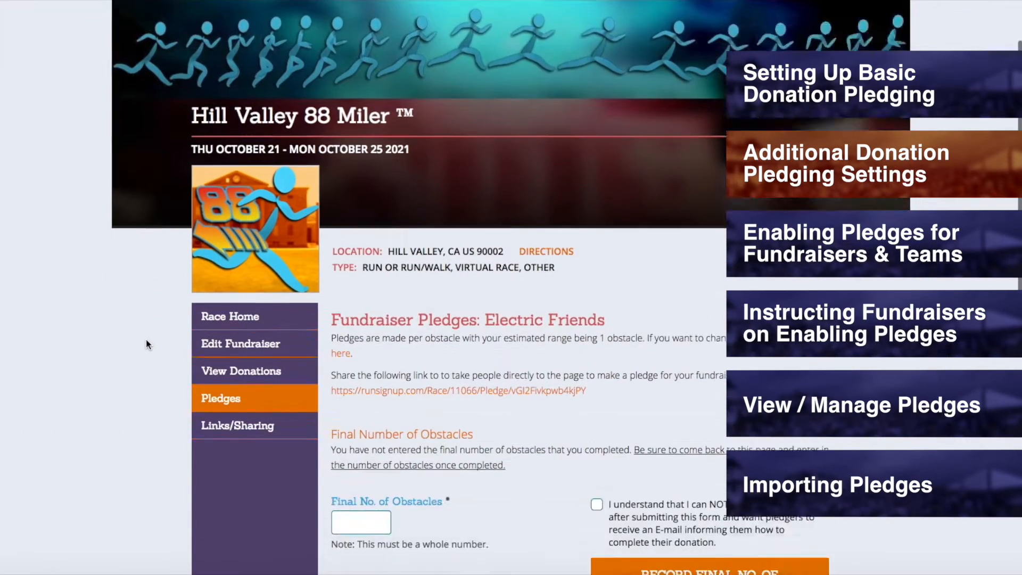
# Step: Enter 12 as the final number of obstacles on Electric Friends' pledges page and acknowledge that the value cannot be updated after submitting
pyautogui.scroll(-5, 147, 343)
pyautogui.scroll(-5, 147, 344)
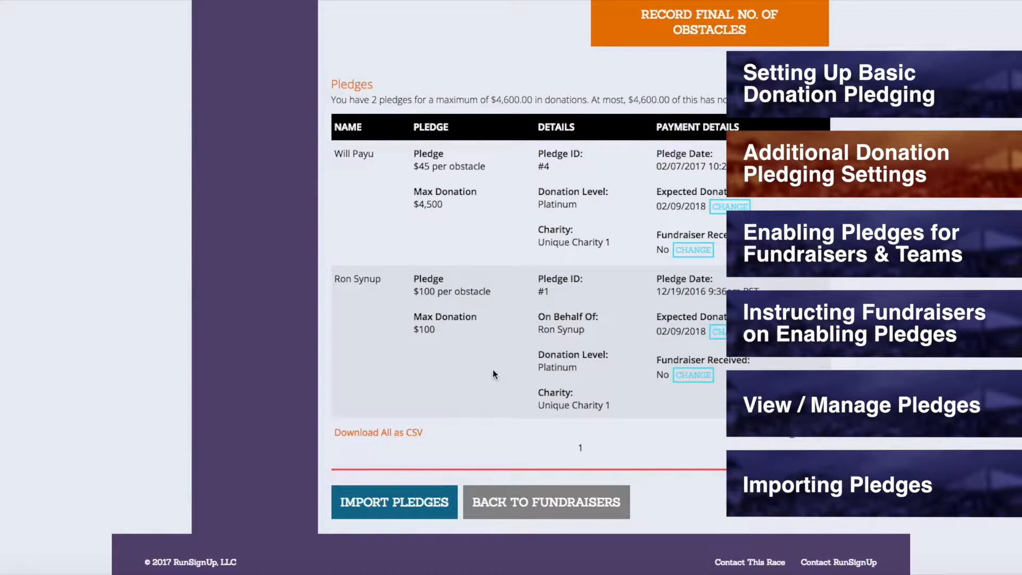
pyautogui.scroll(5, 507, 371)
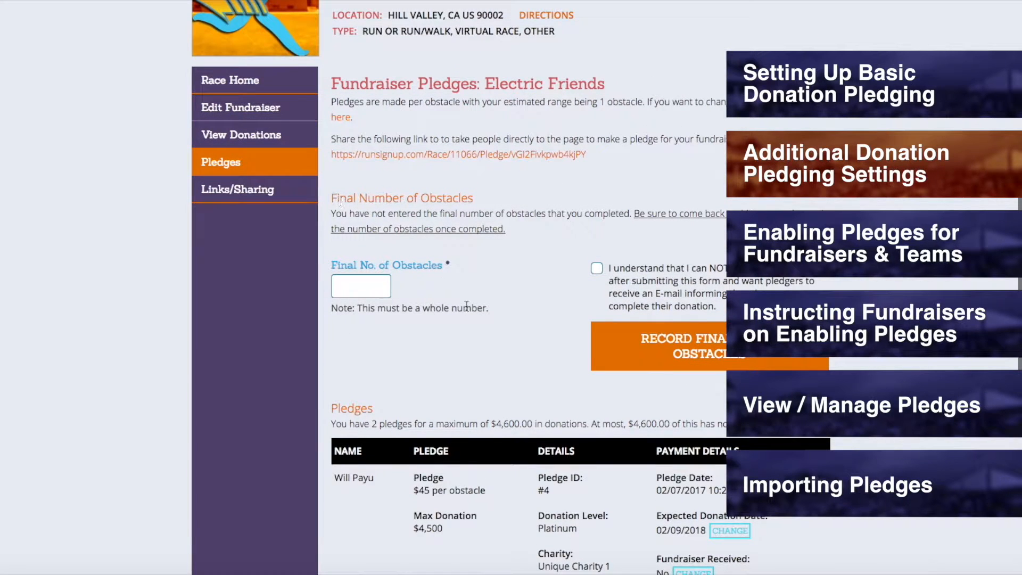
pyautogui.click(337, 288)
pyautogui.write('12')
pyautogui.click(397, 373)
pyautogui.click(648, 268)
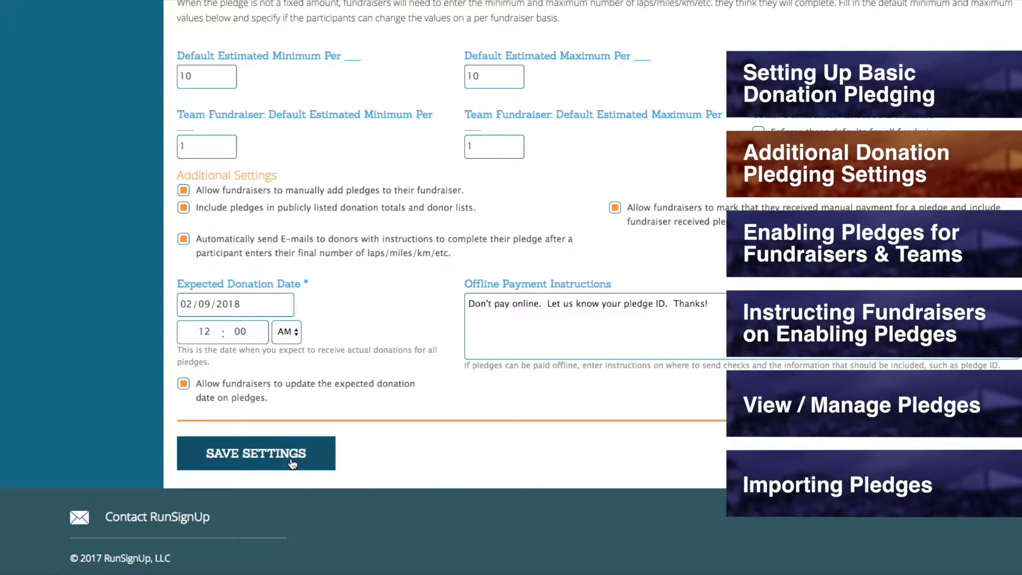
# Step: Save the additional donation pledging settings and look over The Dream Team's page for enabling pledges
pyautogui.click(254, 465)
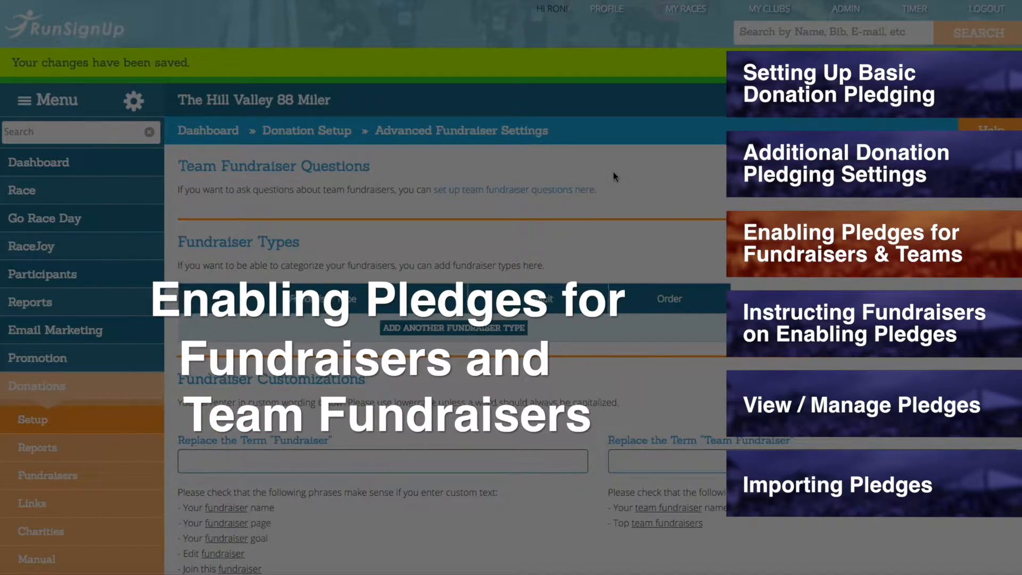
pyautogui.scroll(-5, 274, 203)
pyautogui.scroll(-15, 273, 205)
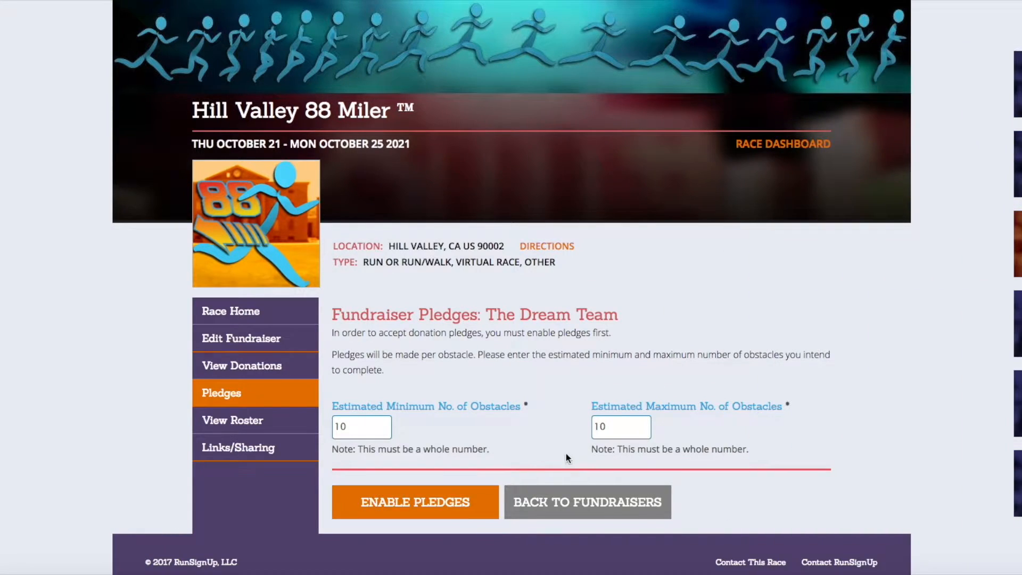
# Step: Return to the race dashboard from The Dream Team's pledges page and open the donation fundraisers report
pyautogui.scroll(3, 570, 453)
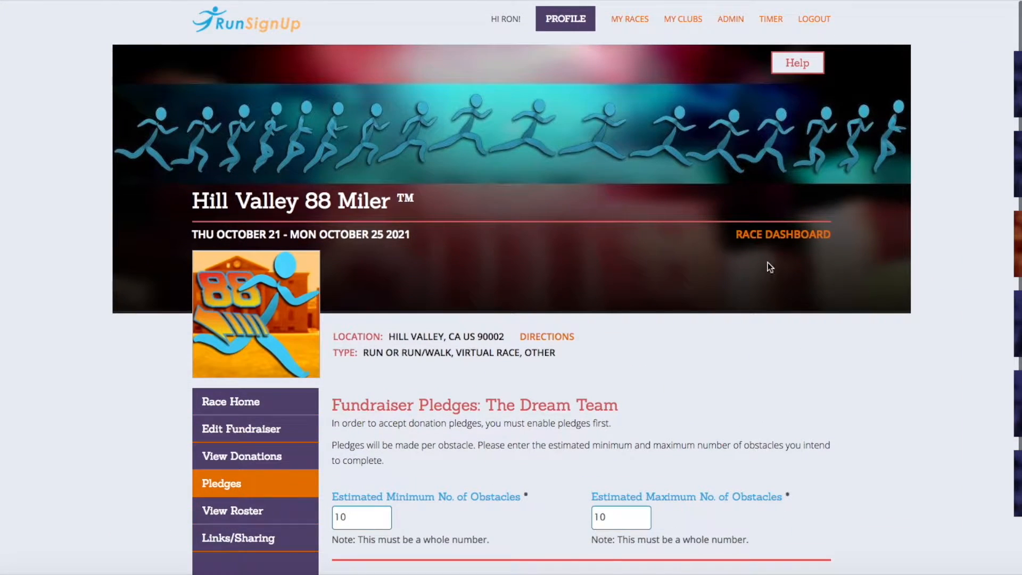
pyautogui.click(778, 237)
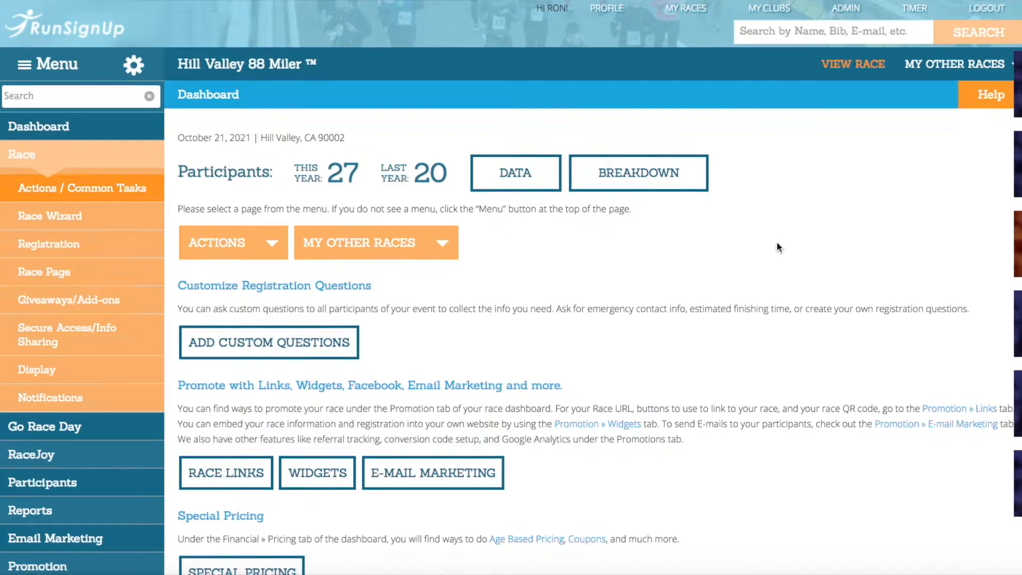
pyautogui.scroll(-5, 777, 241)
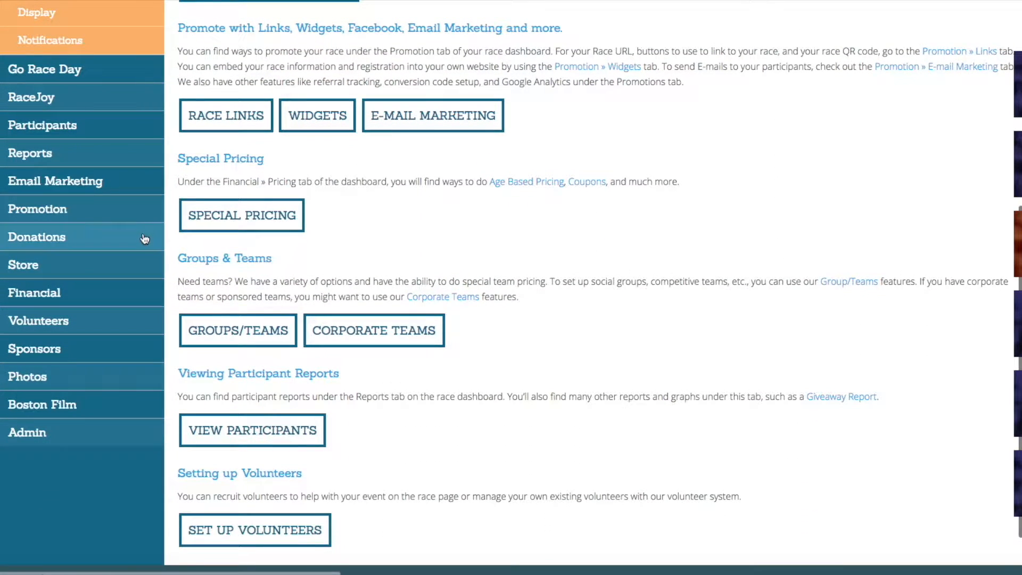
pyautogui.click(44, 239)
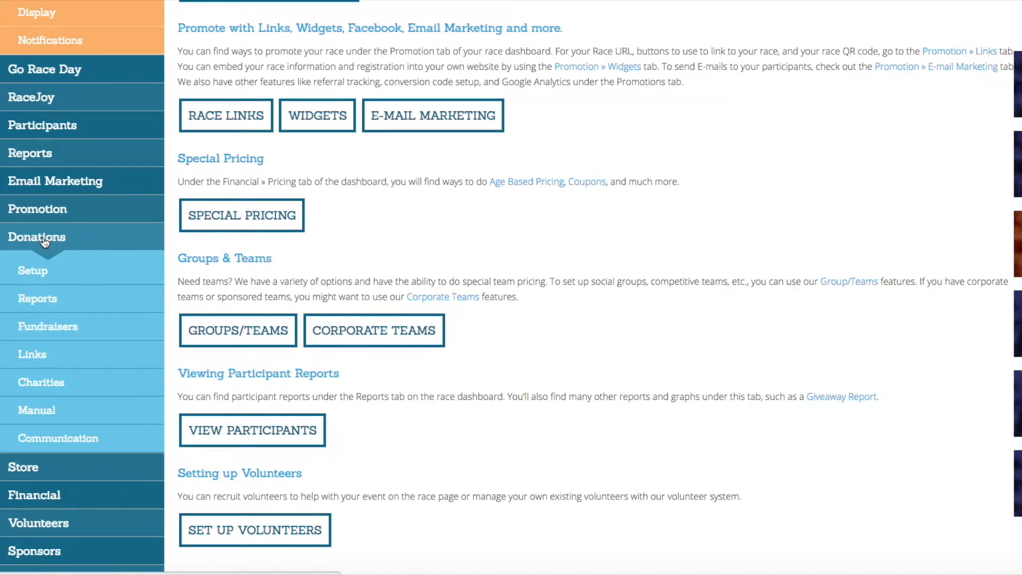
pyautogui.click(58, 334)
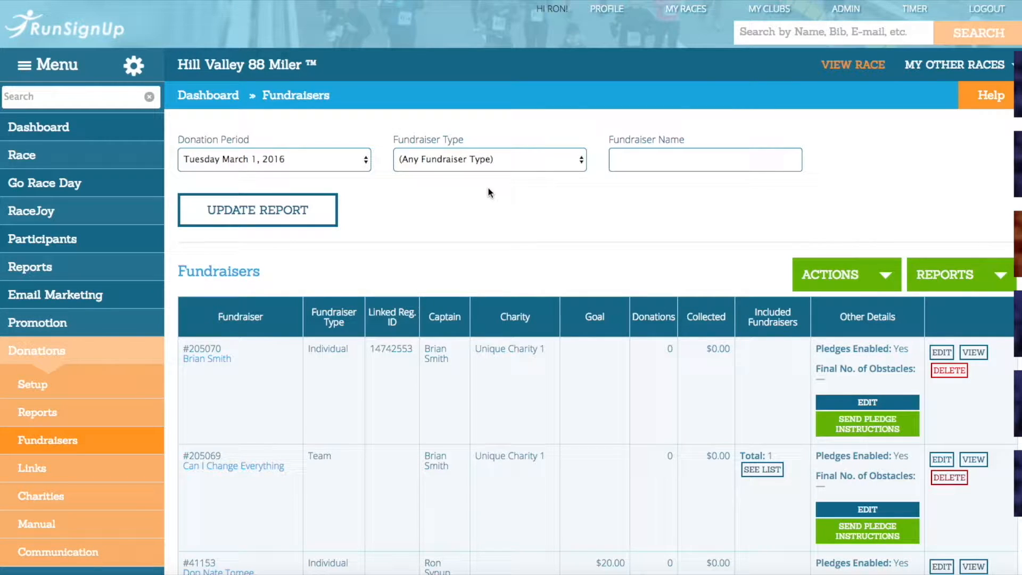
# Step: Look over the donation period and fundraiser type filters, and filter the report by the individual fundraiser's first name
pyautogui.click(365, 159)
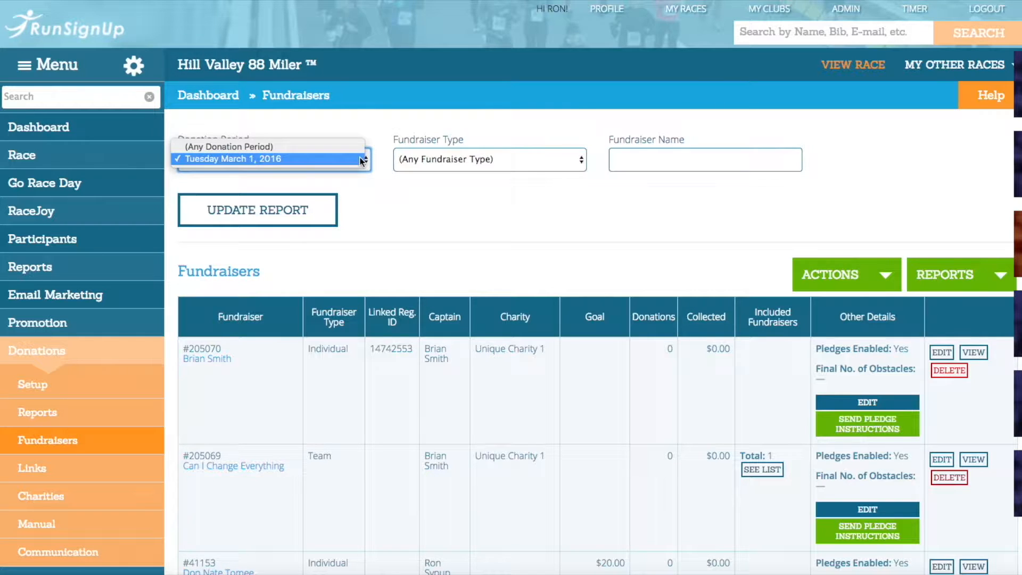
pyautogui.click(552, 159)
pyautogui.click(552, 159)
pyautogui.click(647, 161)
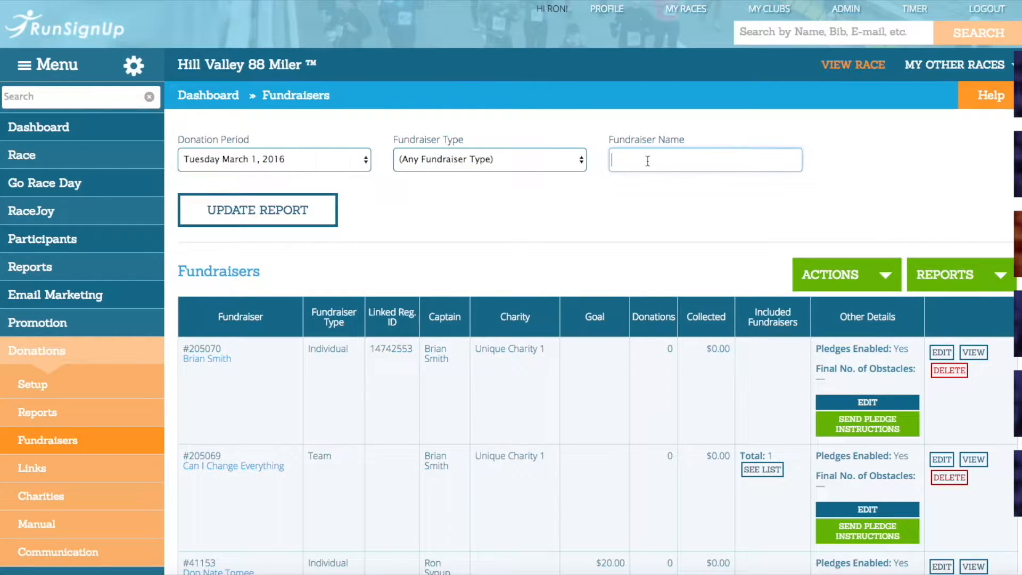
pyautogui.write('Karen')
pyautogui.click(294, 226)
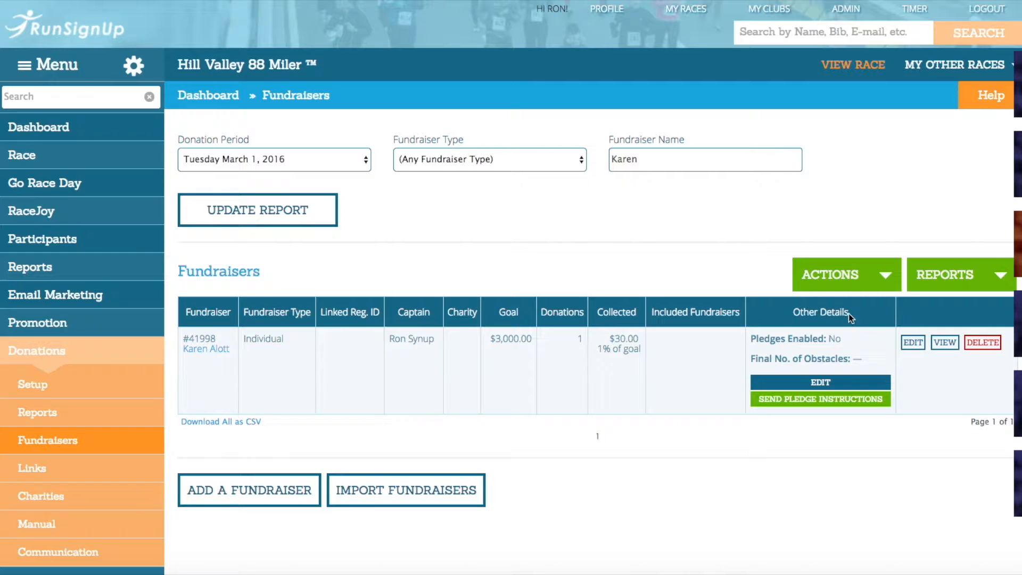
# Step: Enable pledges for the listed individual fundraiser with an estimated minimum of 8 and maximum of 9 obstacles
pyautogui.click(829, 382)
pyautogui.click(341, 251)
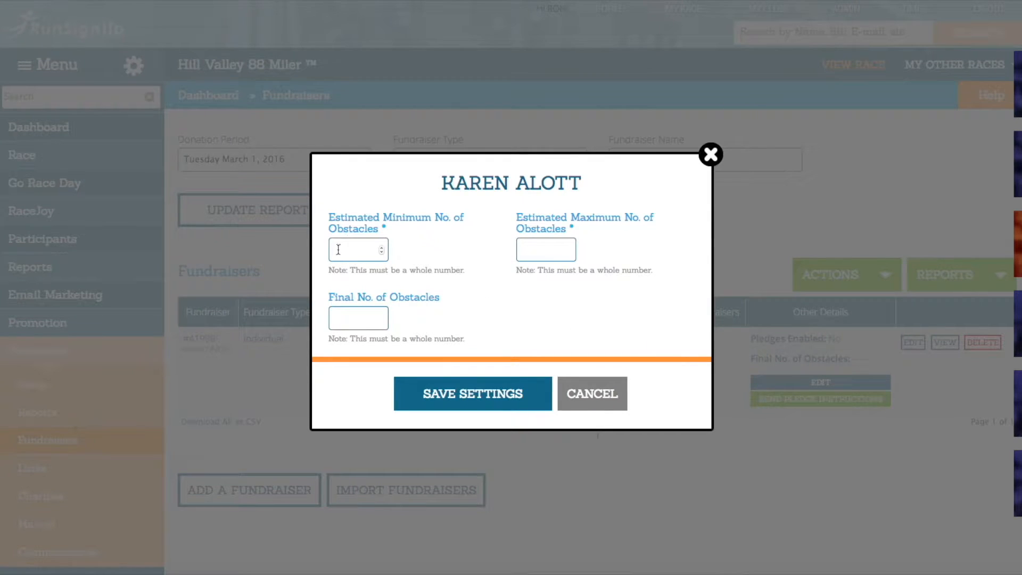
pyautogui.write('8')
pyautogui.click(543, 250)
pyautogui.write('9')
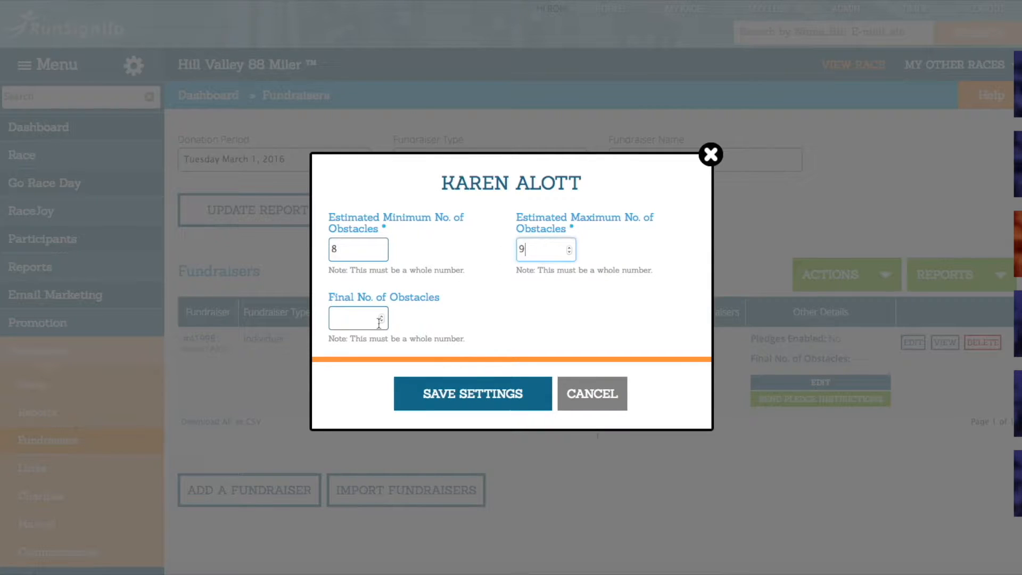
pyautogui.click(454, 405)
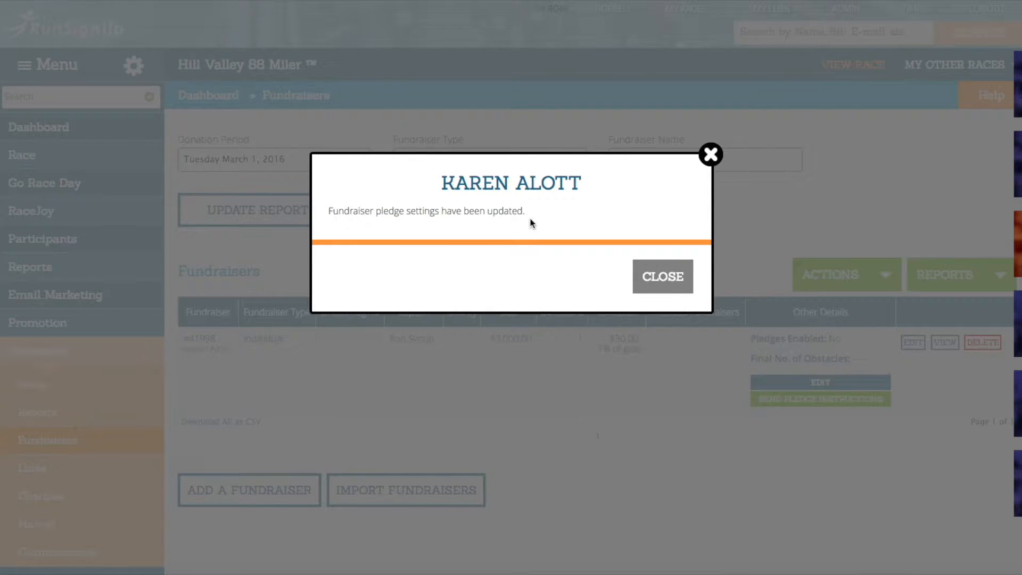
pyautogui.click(654, 277)
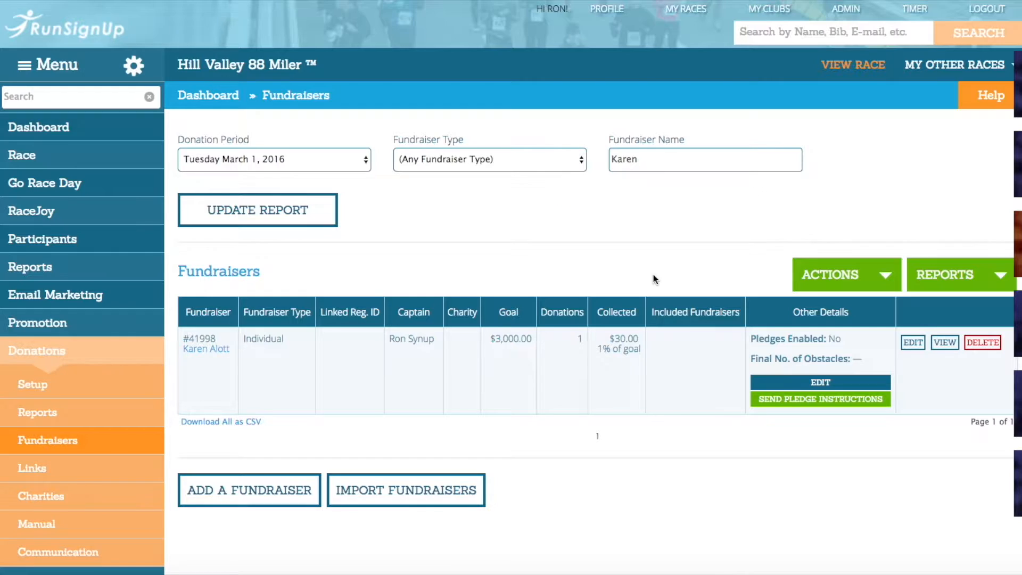
# Step: Refresh the filtered fundraisers report, and clear the fundraiser name filter to list all fundraisers
pyautogui.click(319, 210)
pyautogui.doubleClick(659, 159)
pyautogui.press('BackSpace')
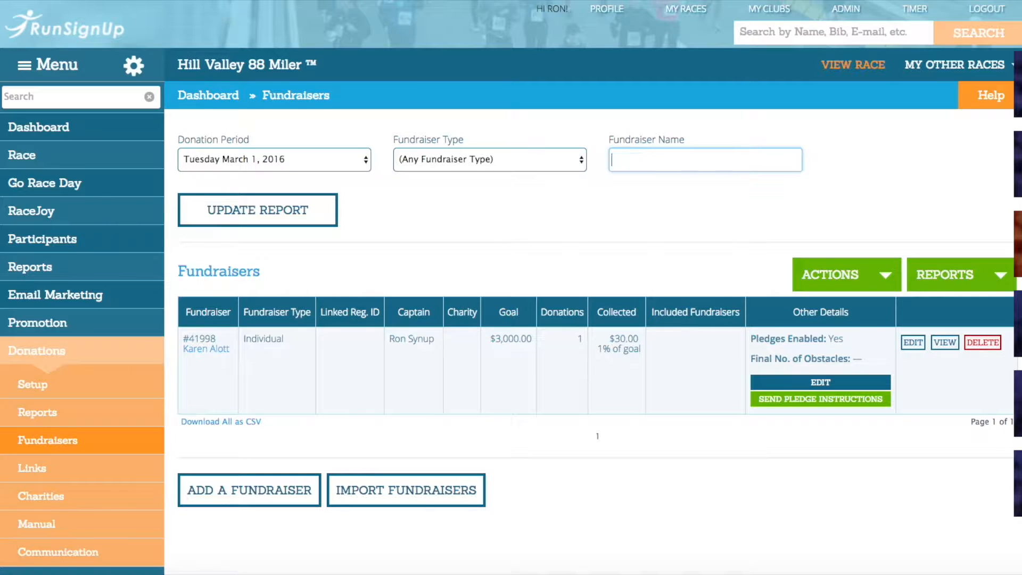
pyautogui.press('Return')
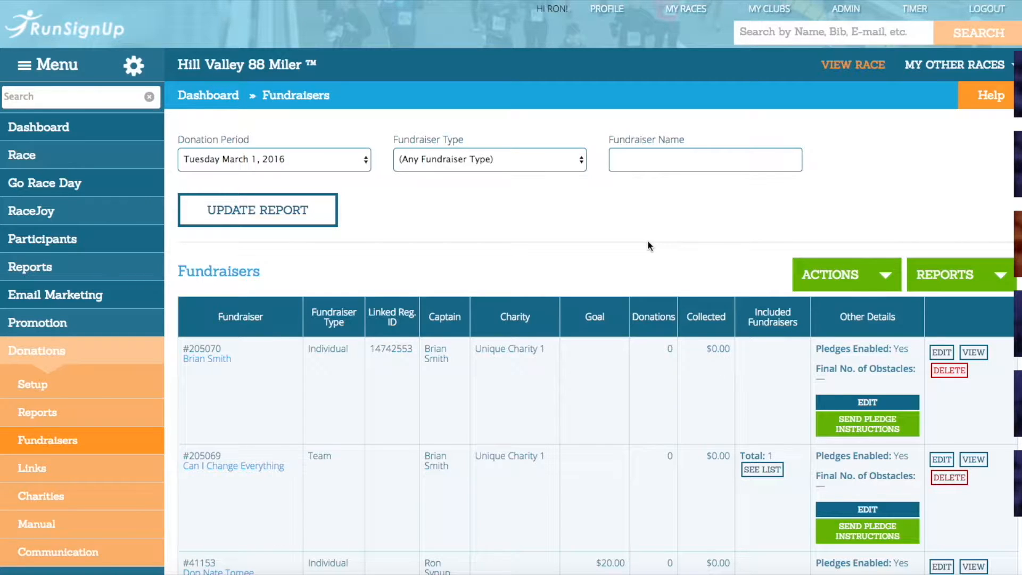
# Step: Enable pledges for all fundraisers using the race's default minimum and maximum settings, and bring up the same action again
pyautogui.click(836, 283)
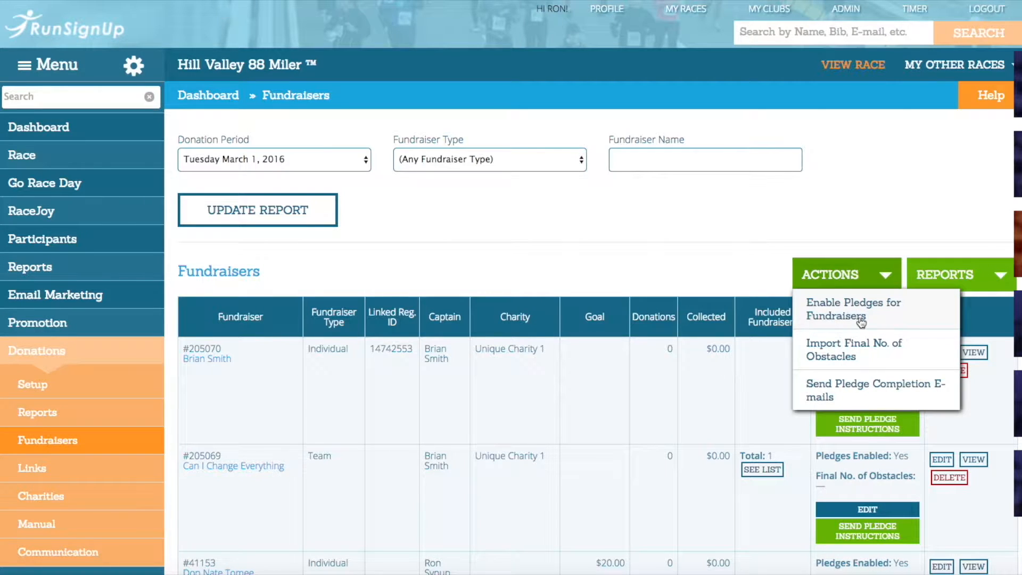
pyautogui.click(883, 318)
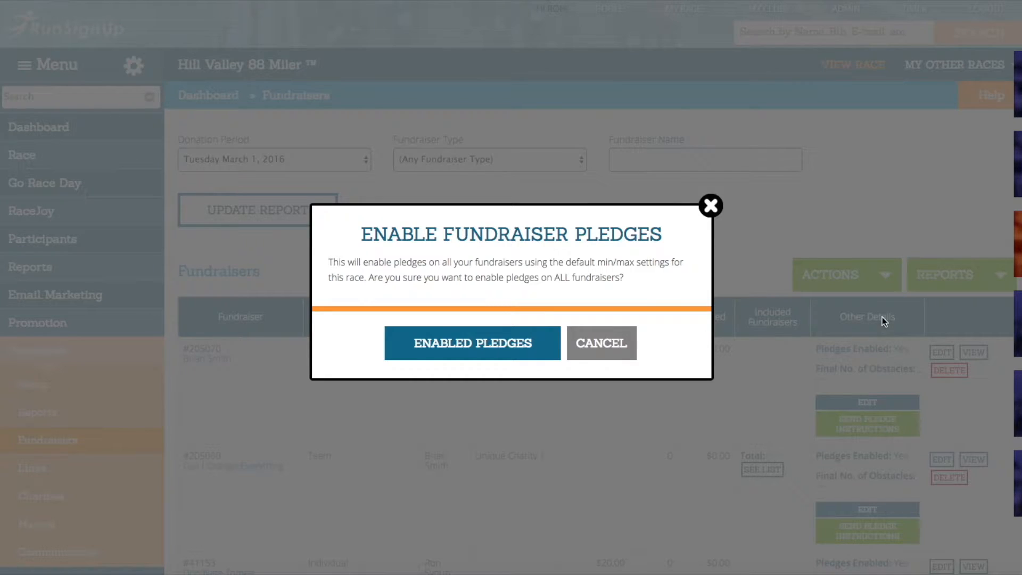
pyautogui.click(482, 350)
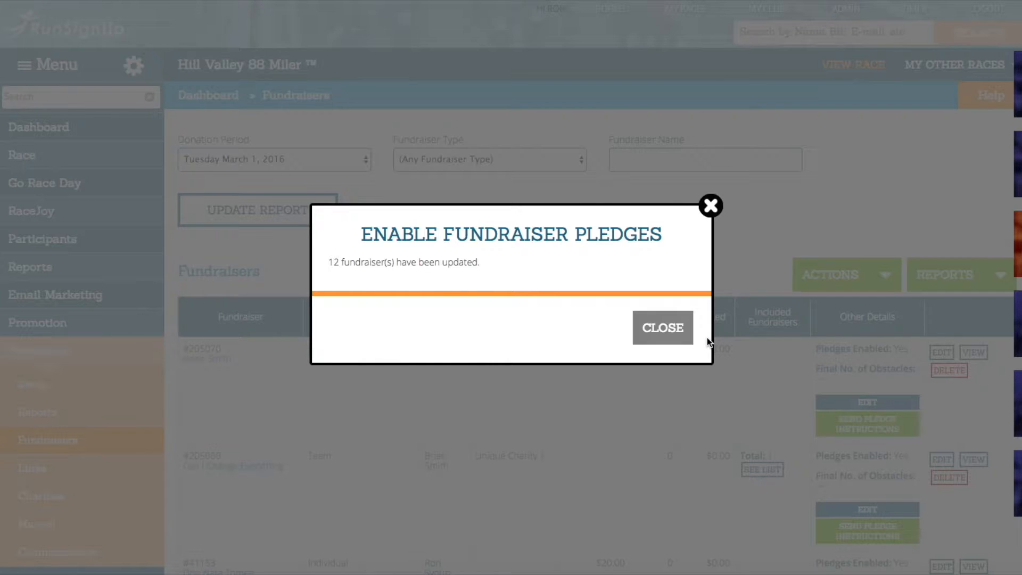
pyautogui.click(677, 336)
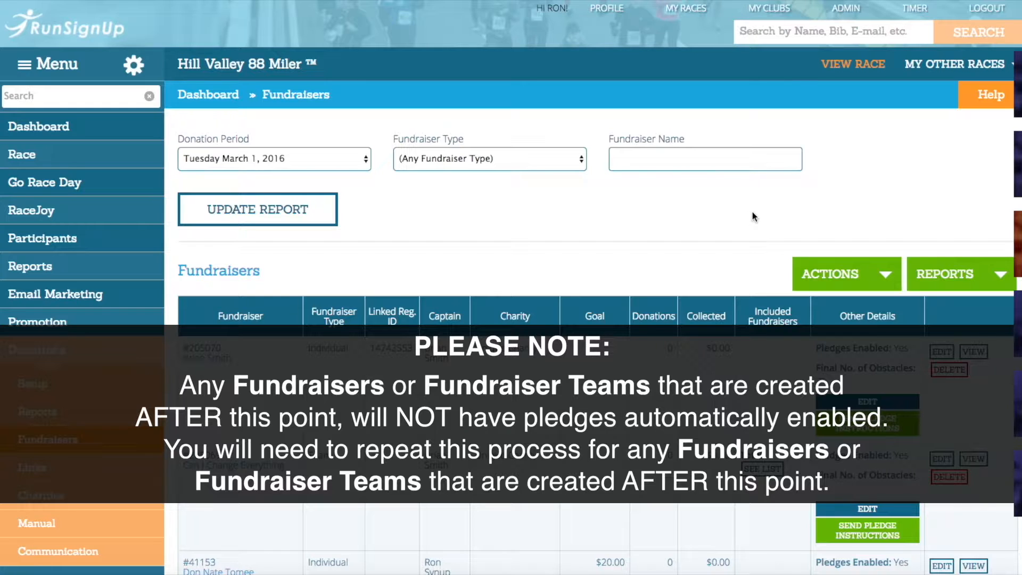
pyautogui.click(870, 283)
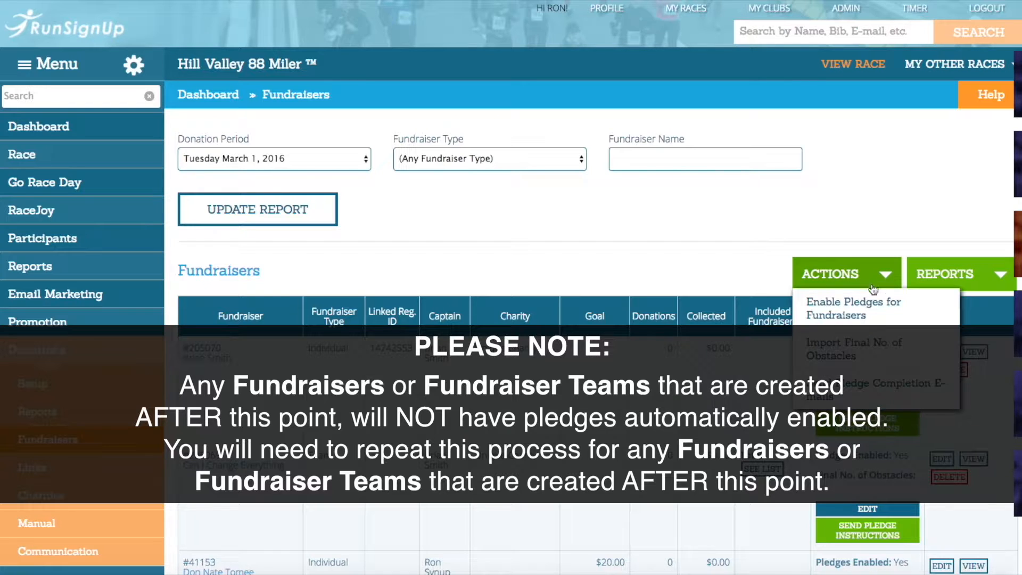
pyautogui.click(862, 311)
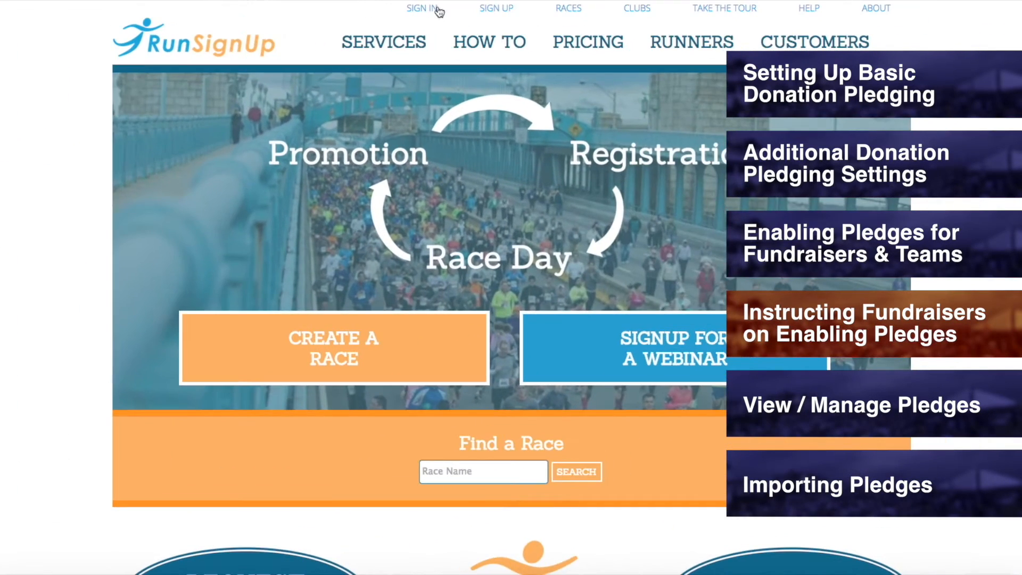
# Step: Sign in to RunSignUp with the account e-mail and password
pyautogui.click(434, 10)
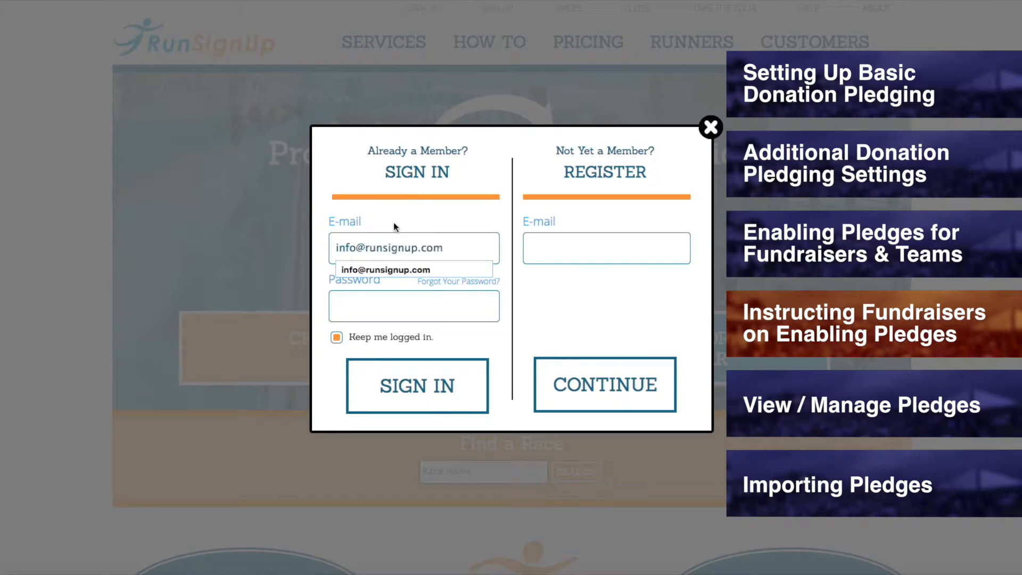
pyautogui.click(451, 304)
pyautogui.write('•••••••••••••••••••')
pyautogui.click(356, 392)
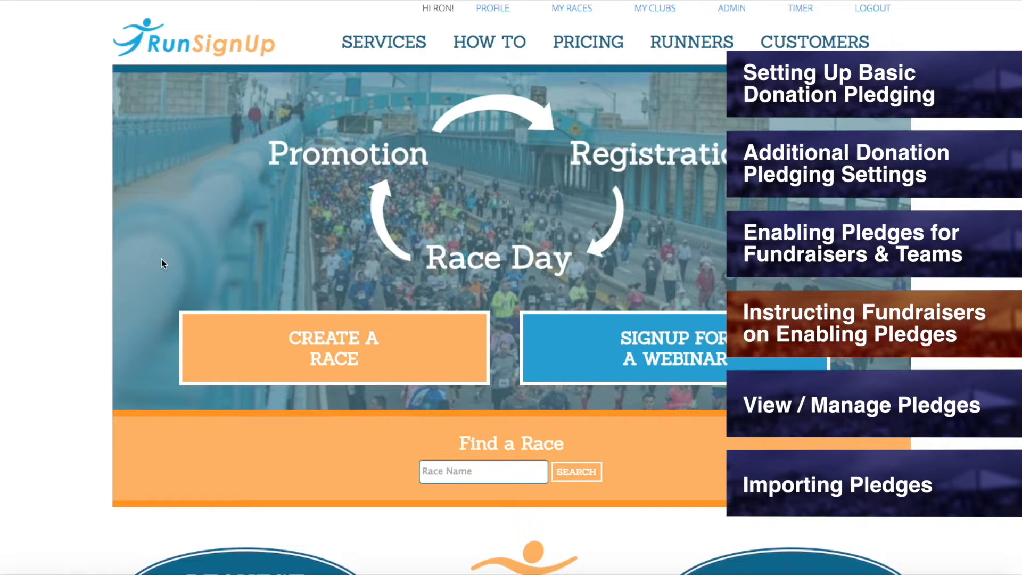
# Step: Open the list of own fundraisers from the profile and find The Dough Nation Team
pyautogui.click(486, 10)
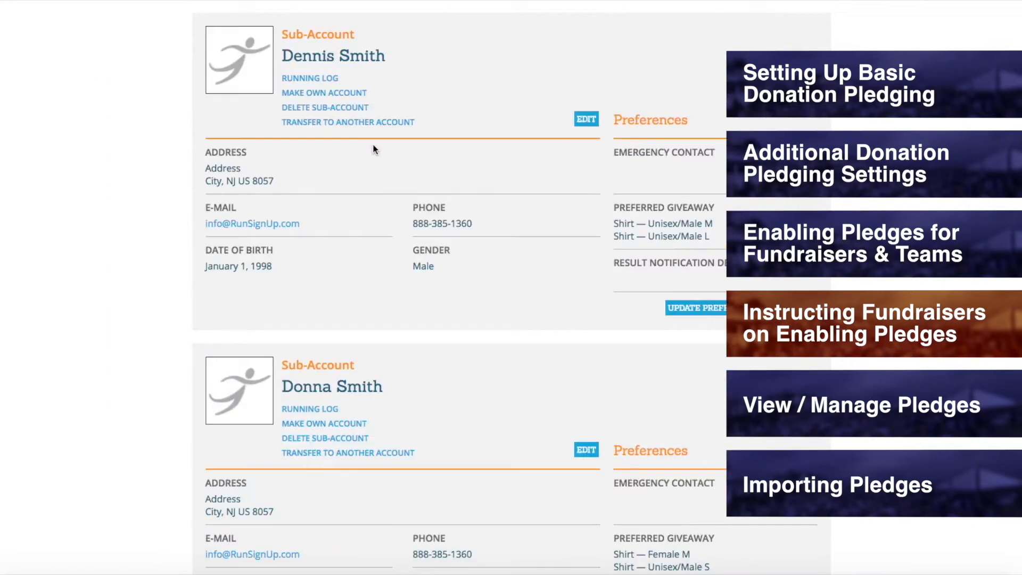
pyautogui.scroll(-8, 375, 148)
pyautogui.scroll(-3, 375, 144)
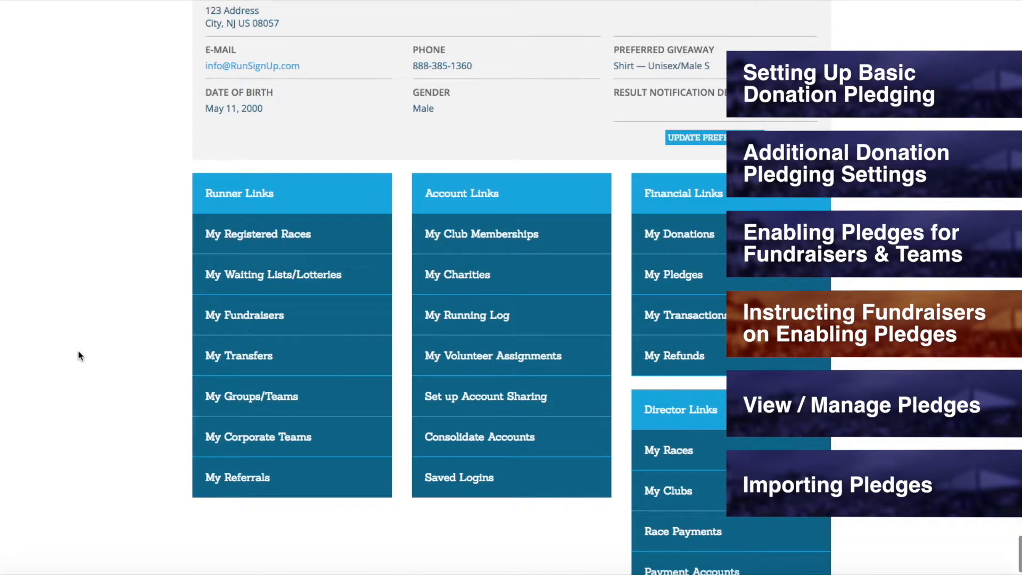
pyautogui.click(257, 327)
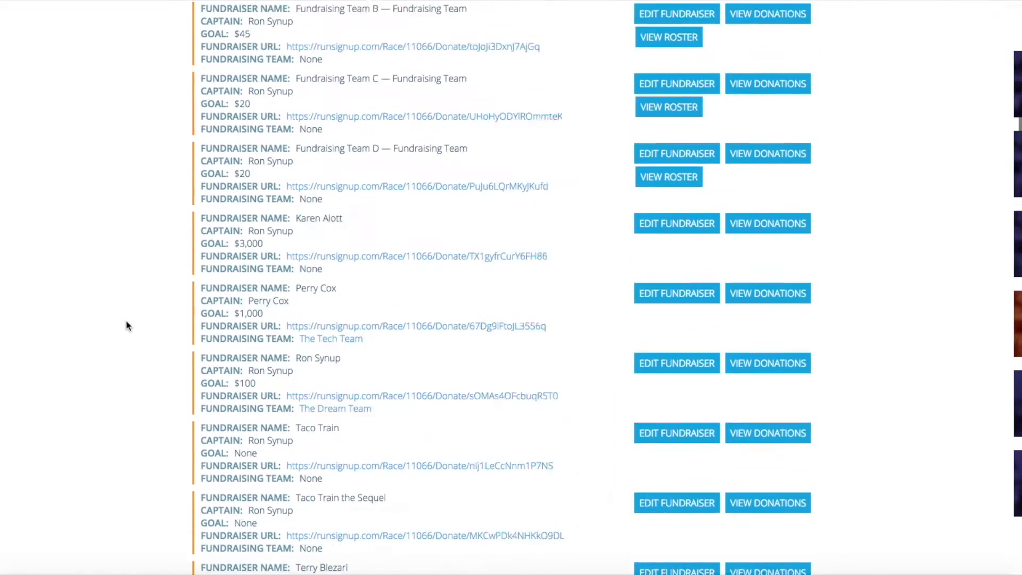
pyautogui.scroll(-10, 126, 320)
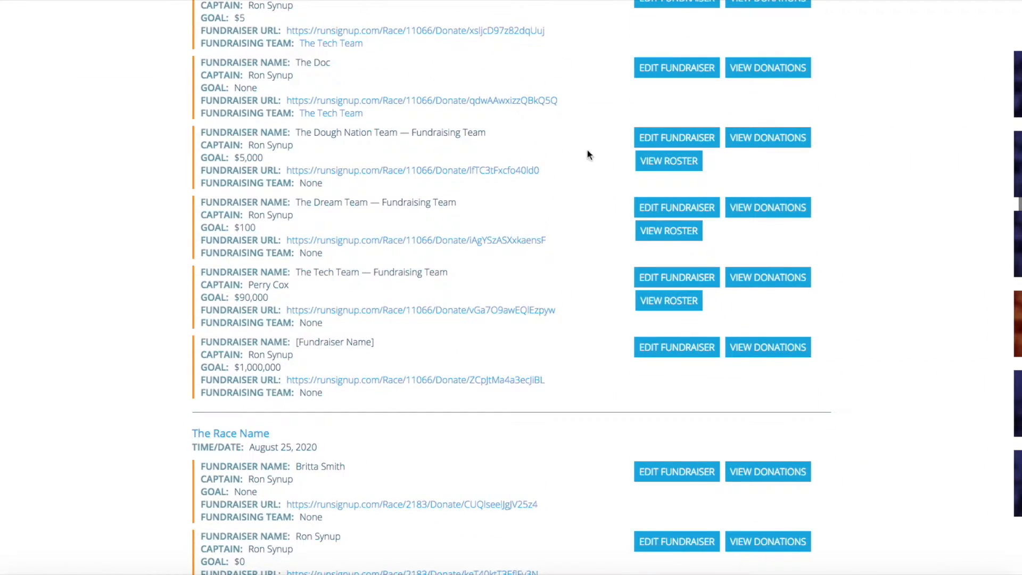
# Step: Enable donation pledges for The Dough Nation Team with an estimated range of 8 to 10 obstacles, and view its pledges page
pyautogui.click(651, 137)
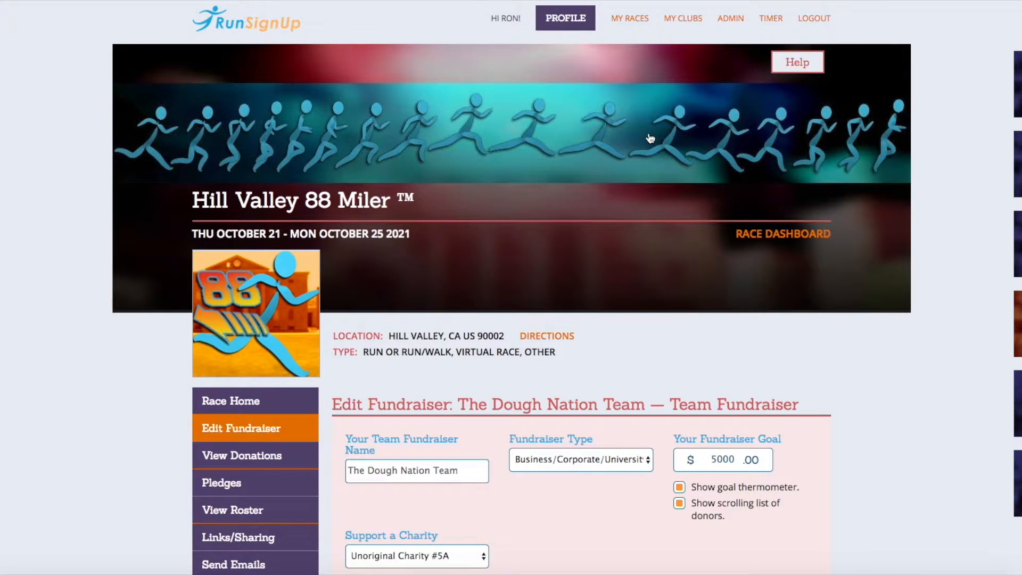
pyautogui.scroll(-5, 114, 242)
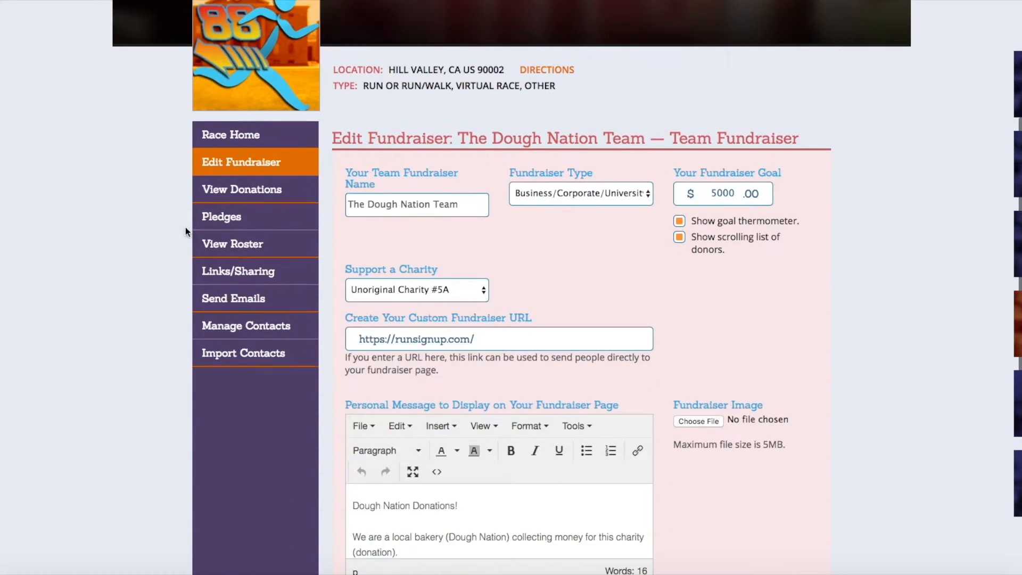
pyautogui.click(197, 219)
pyautogui.scroll(-2, 194, 211)
pyautogui.click(384, 519)
pyautogui.click(385, 519)
pyautogui.click(418, 506)
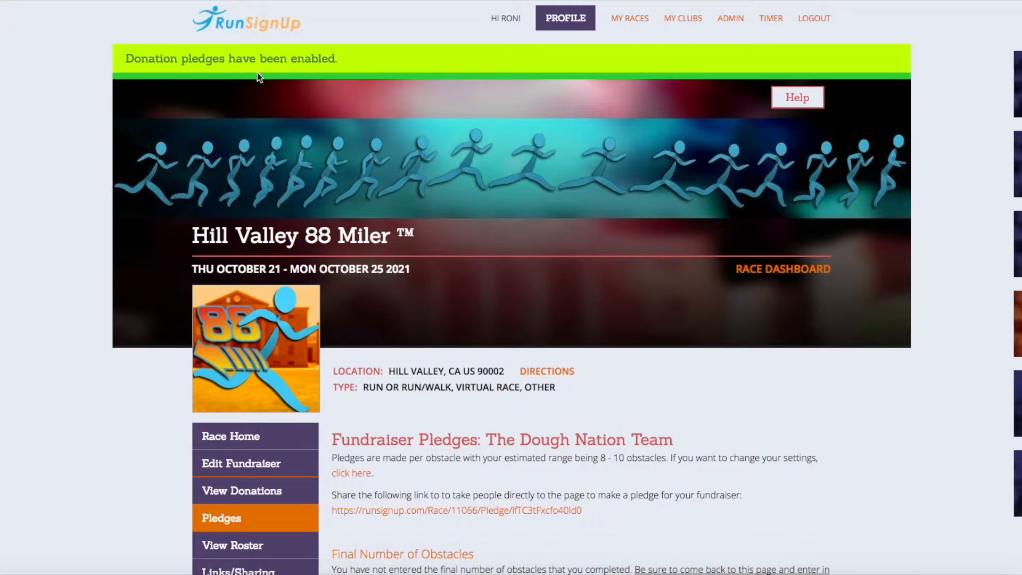
pyautogui.scroll(-6, 458, 107)
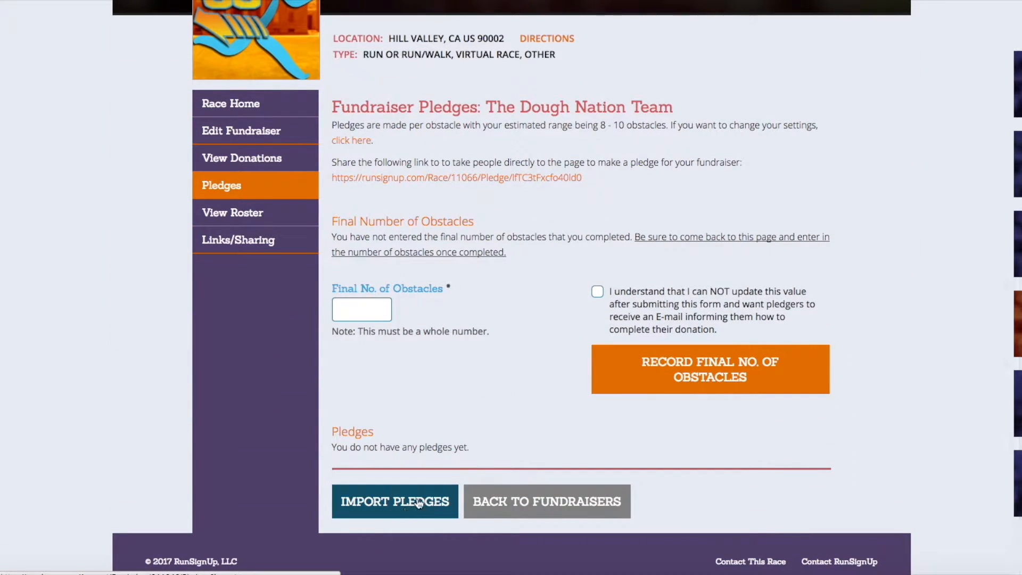
# Step: Enter 14 as The Dough Nation Team's final number of obstacles and tick the acknowledgement that the value cannot be updated
pyautogui.click(359, 320)
pyautogui.write('14')
pyautogui.click(511, 306)
pyautogui.click(338, 398)
pyautogui.click(629, 304)
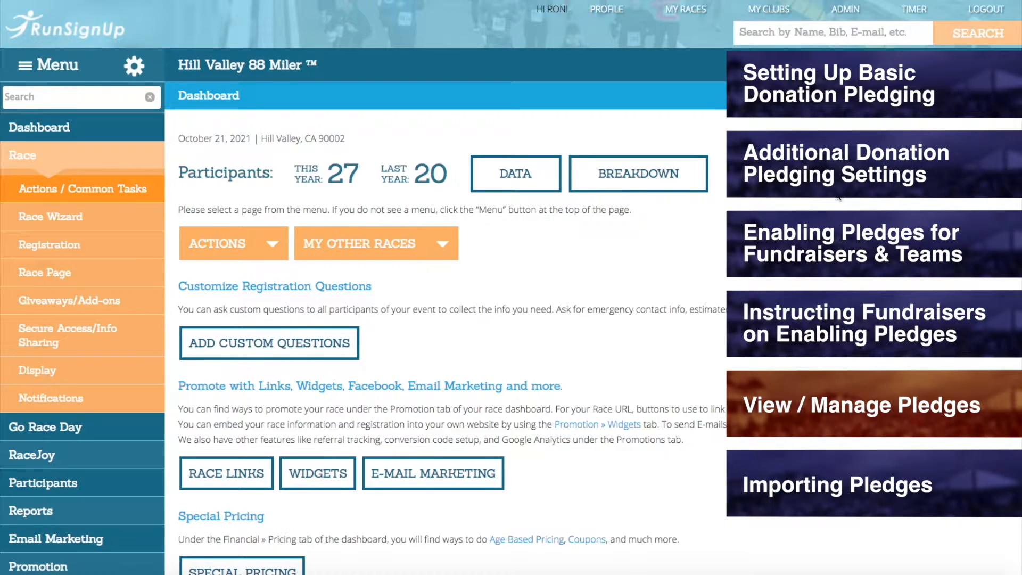
# Step: Open the Donation Pledges report for the Hill Valley 88 Miler from the race dashboard
pyautogui.scroll(-8, 839, 198)
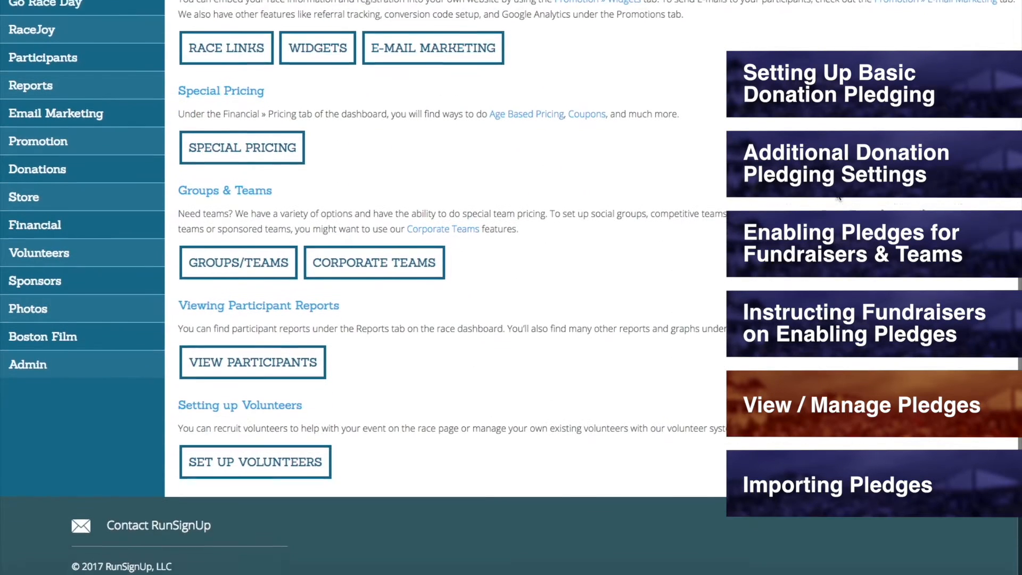
pyautogui.click(53, 163)
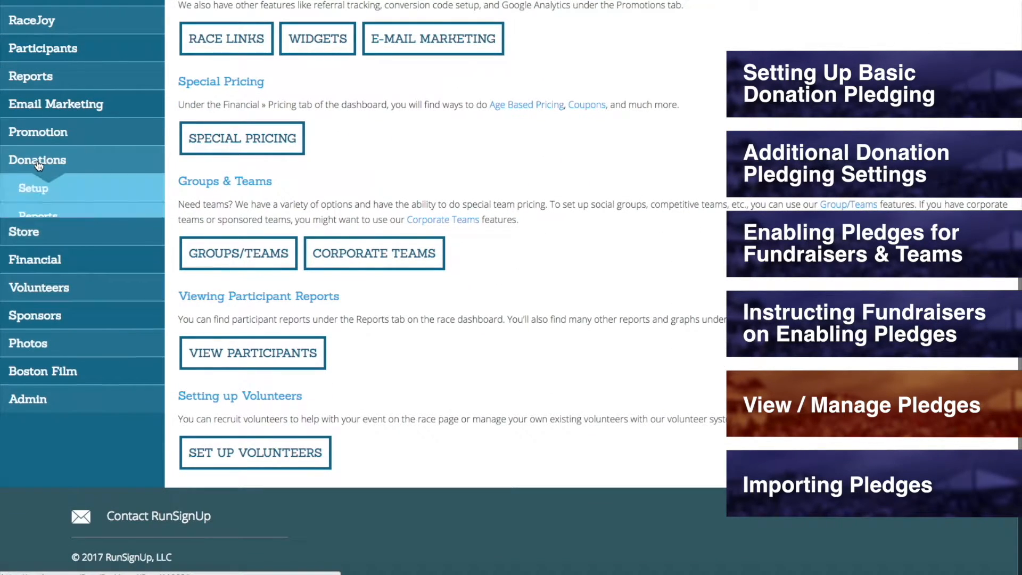
pyautogui.moveTo(59, 226)
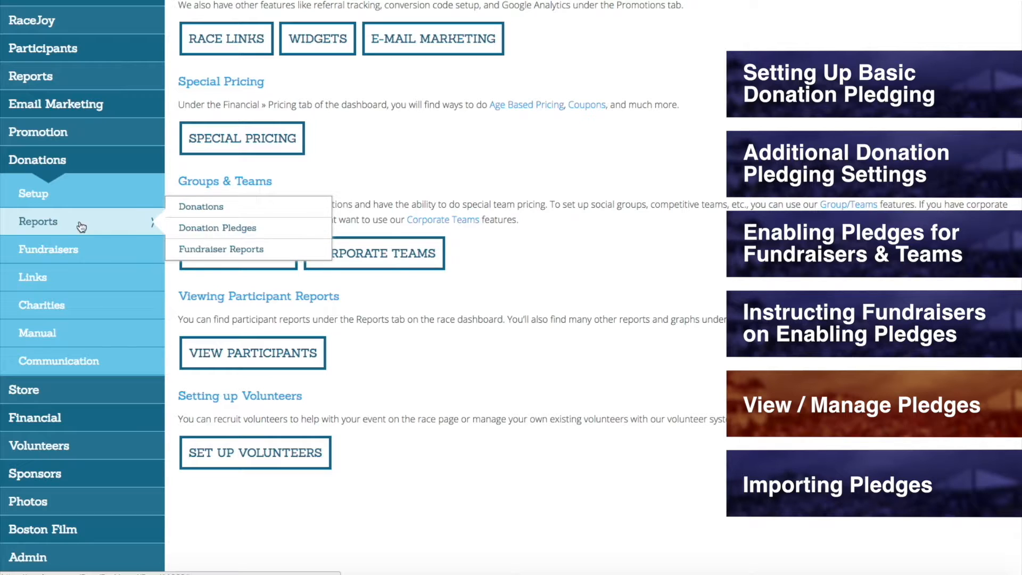
pyautogui.click(237, 229)
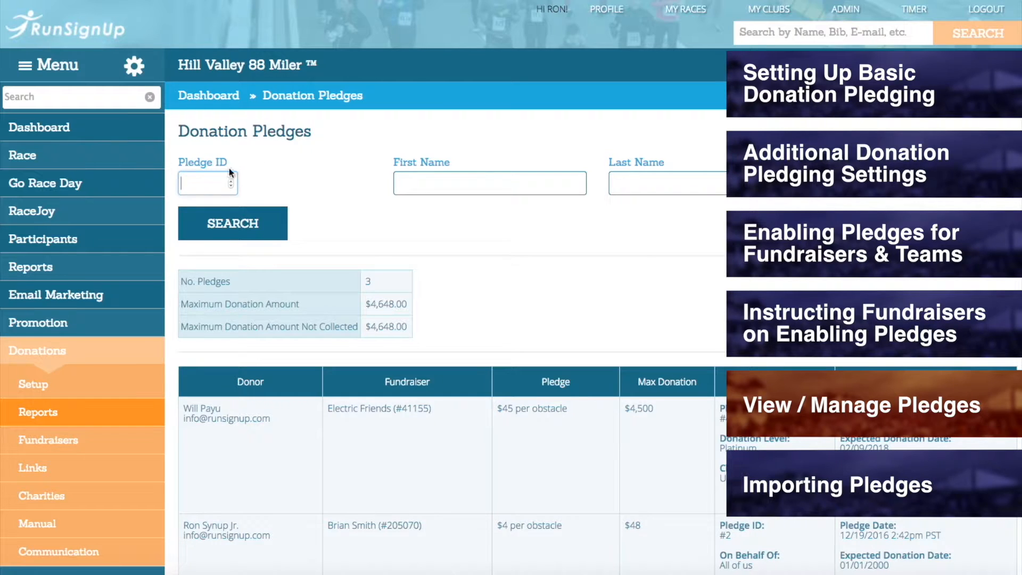
# Step: Examine the pledge search fields, the summary totals, the list of pledges and the CSV download option
pyautogui.click(506, 184)
pyautogui.click(691, 181)
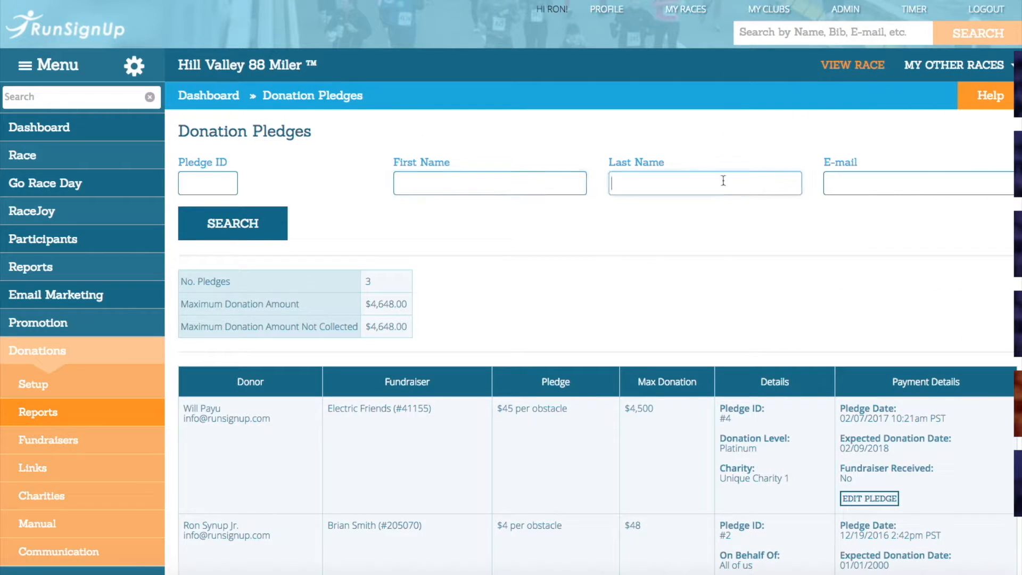
pyautogui.click(854, 183)
pyautogui.click(459, 217)
pyautogui.scroll(-3, 461, 220)
pyautogui.scroll(-5, 460, 219)
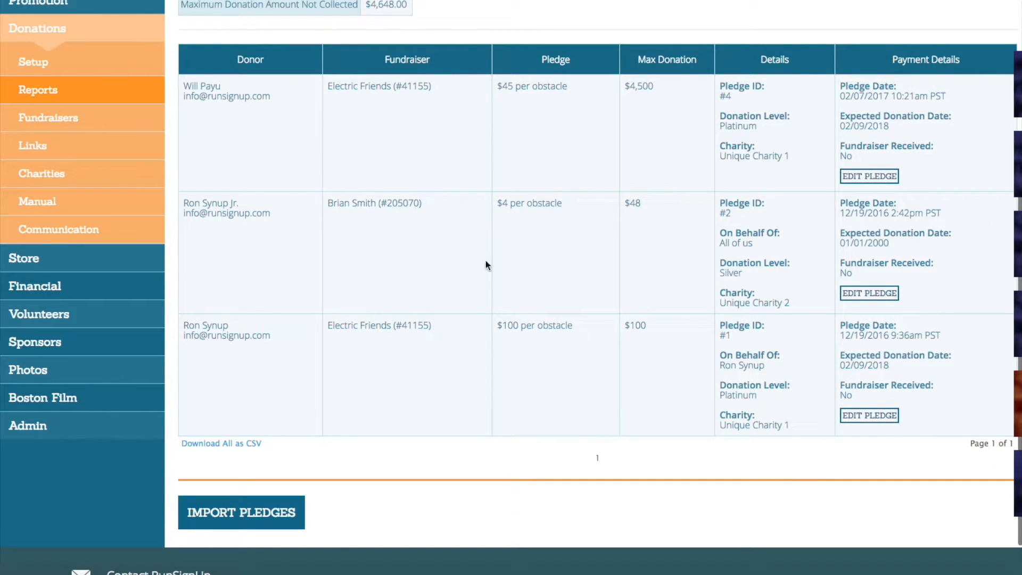
pyautogui.scroll(-2, 286, 426)
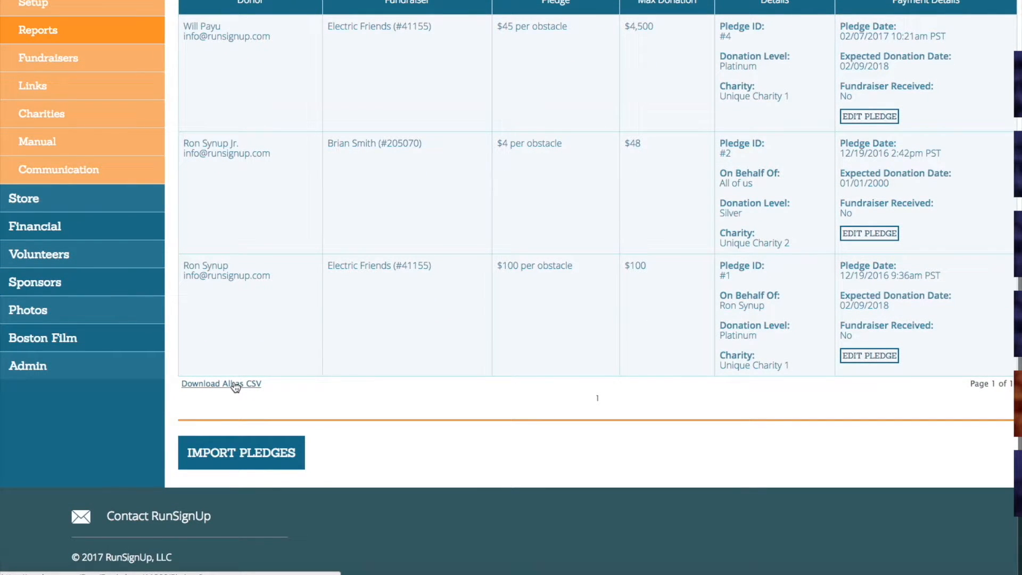
pyautogui.scroll(7, 410, 365)
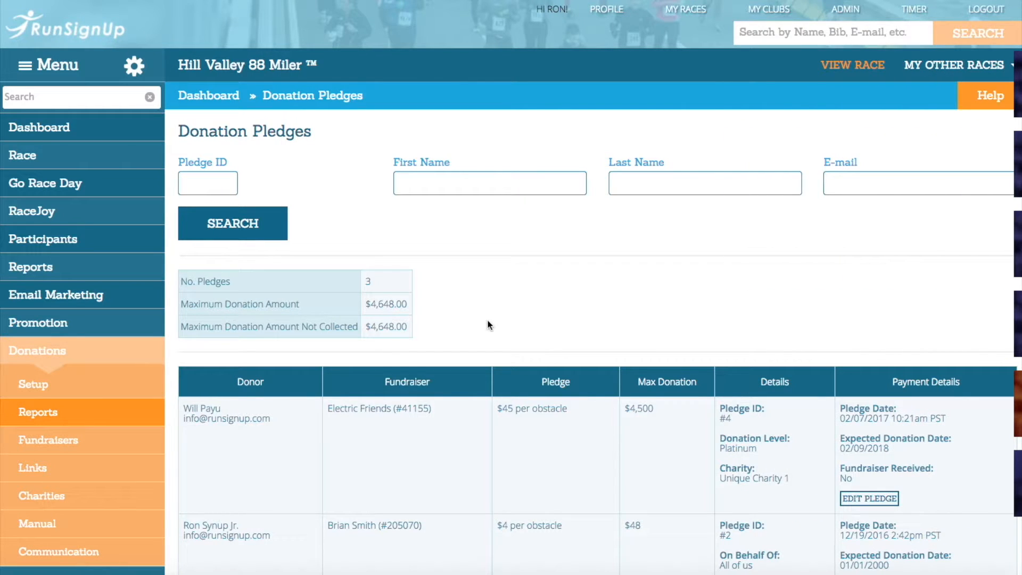
pyautogui.scroll(-3, 489, 325)
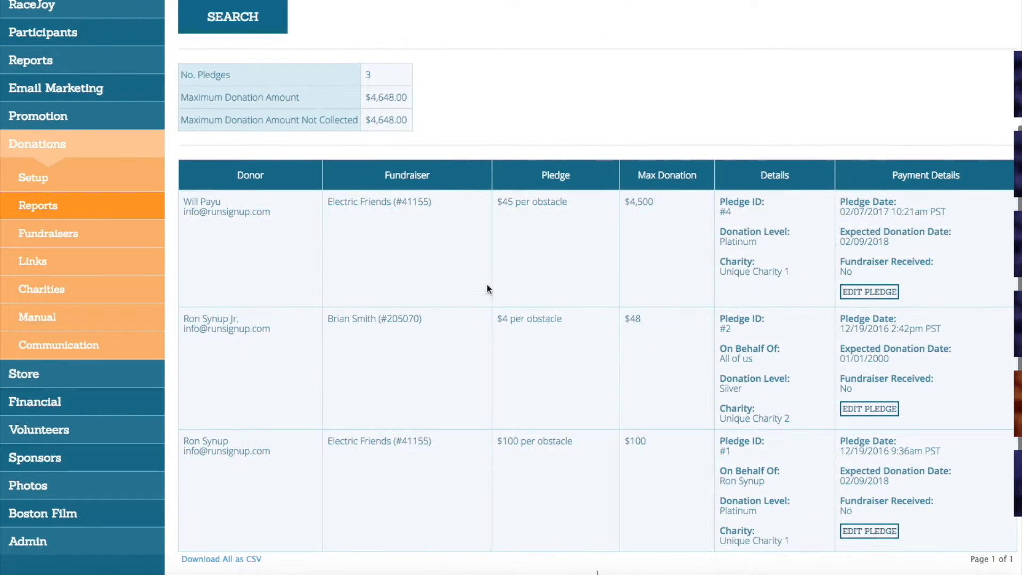
# Step: Open the $45 per obstacle pledge for Electric Friends for editing and review its donor, On Behalf Of and Anonymous fields
pyautogui.click(869, 292)
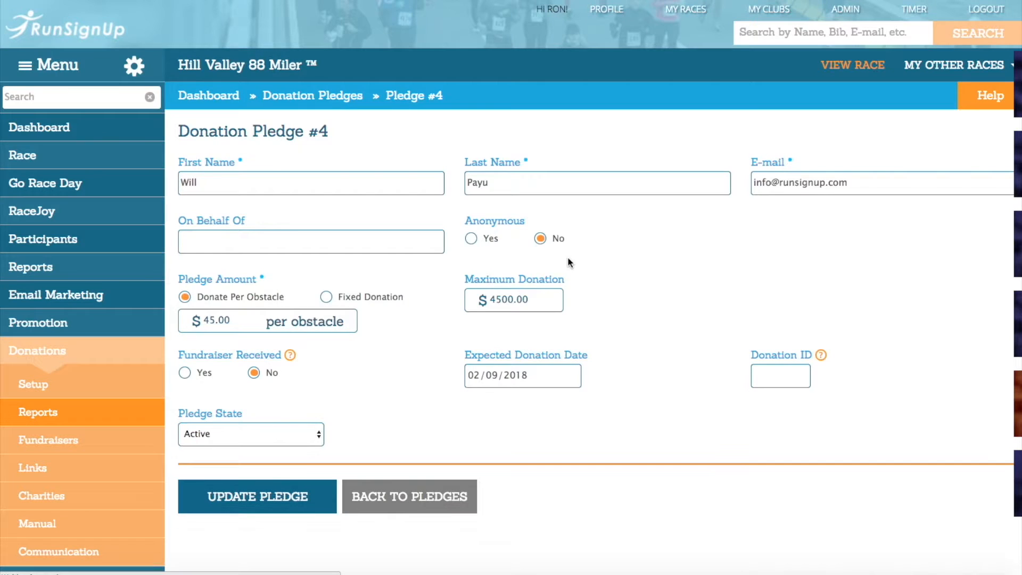
pyautogui.click(289, 173)
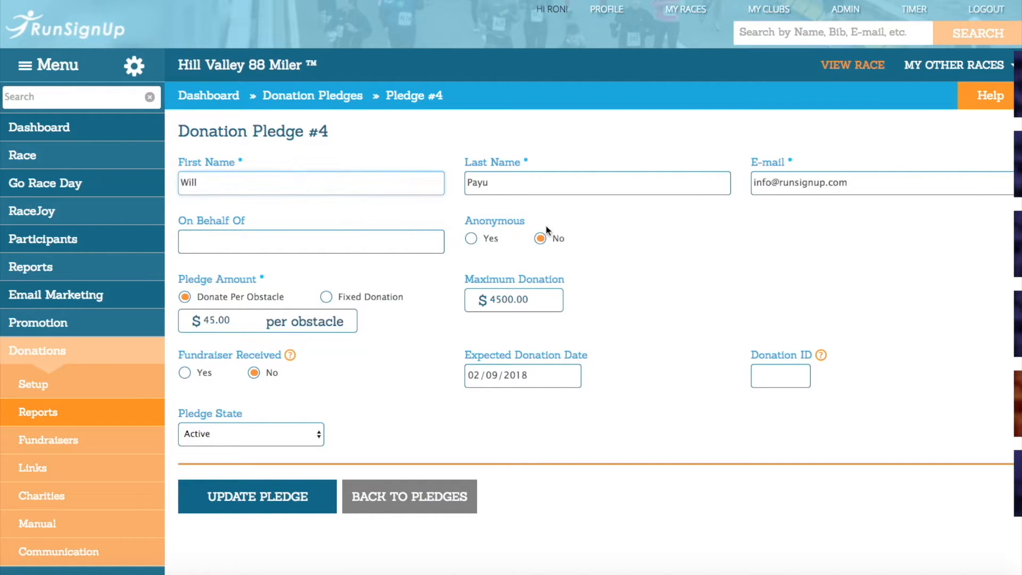
pyautogui.click(873, 184)
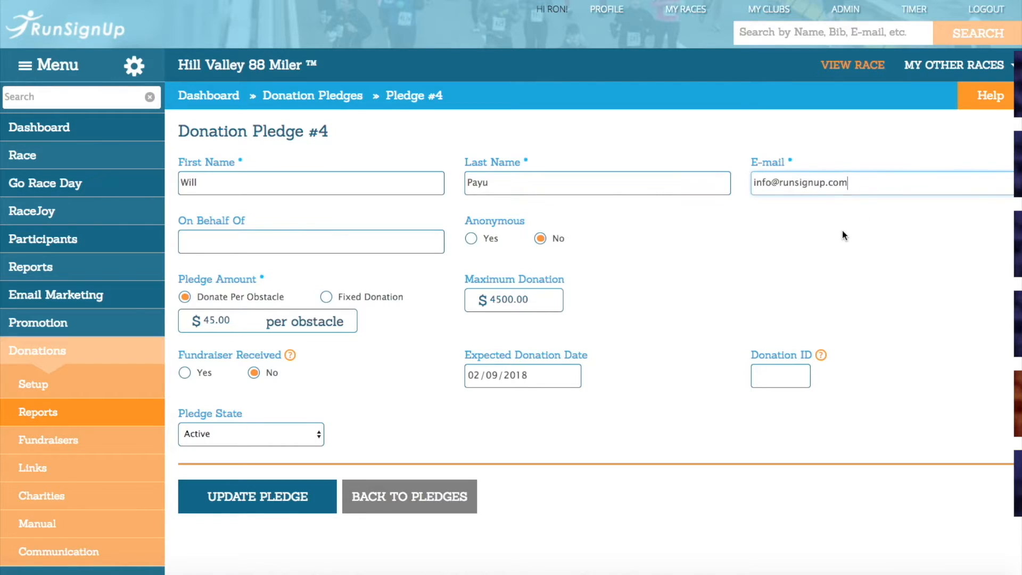
pyautogui.click(338, 238)
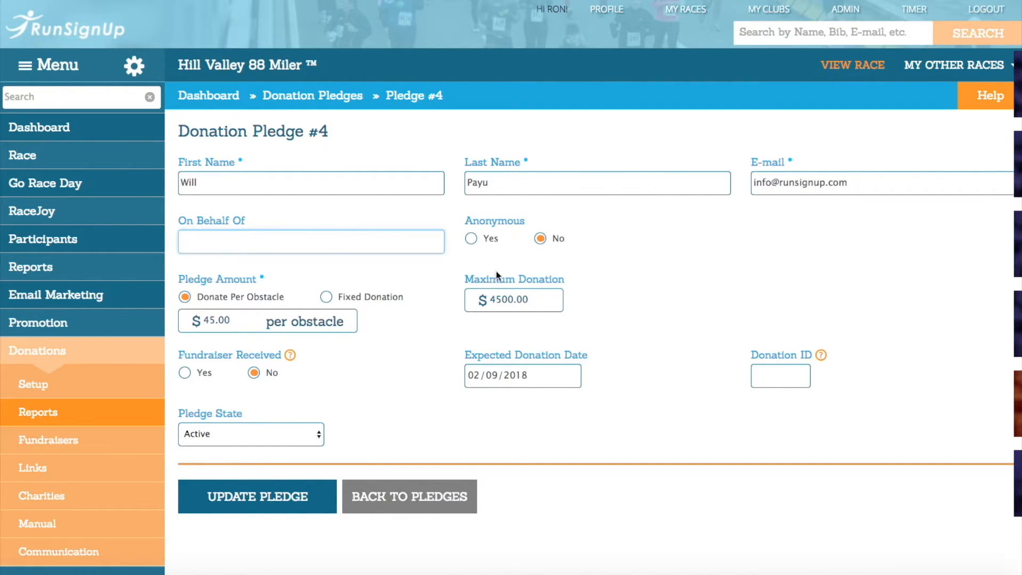
pyautogui.click(495, 240)
pyautogui.click(560, 240)
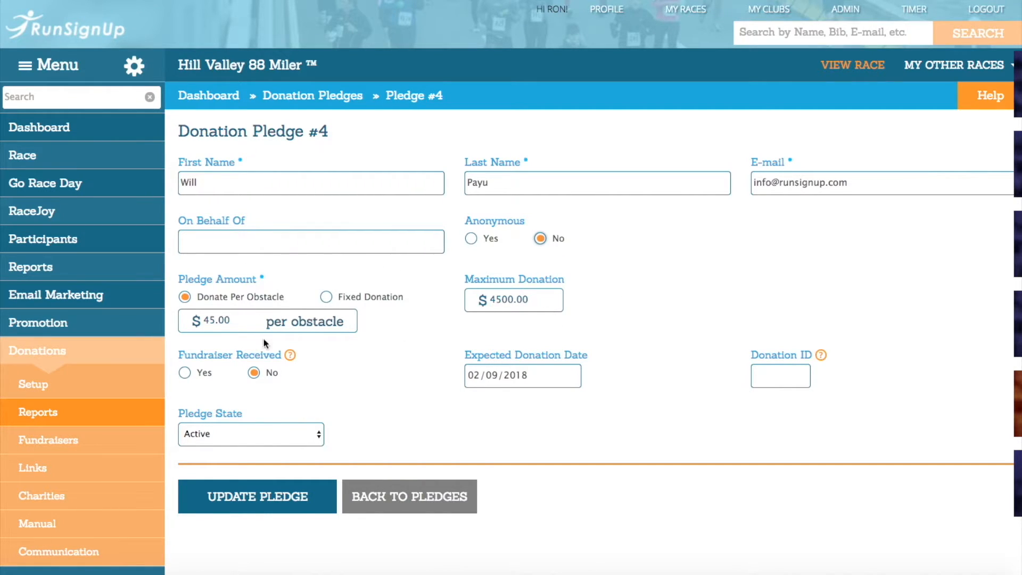
# Step: Review the pledge's Fundraiser Received choices, Expected Donation Date and the Donation ID help text
pyautogui.click(200, 373)
pyautogui.click(260, 372)
pyautogui.click(572, 376)
pyautogui.click(596, 375)
pyautogui.click(772, 379)
pyautogui.moveTo(820, 356)
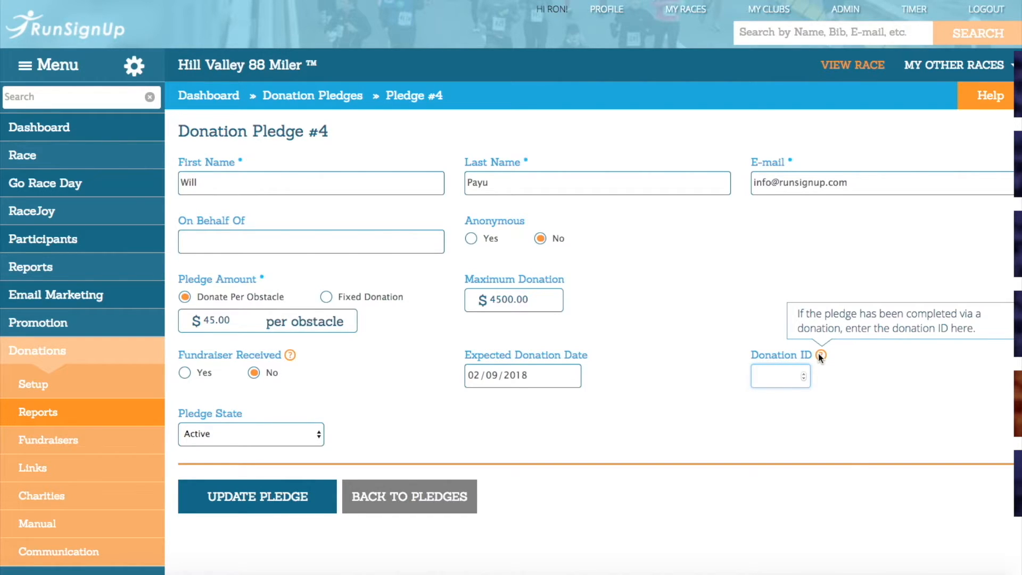
pyautogui.click(836, 384)
pyautogui.scroll(-2, 700, 368)
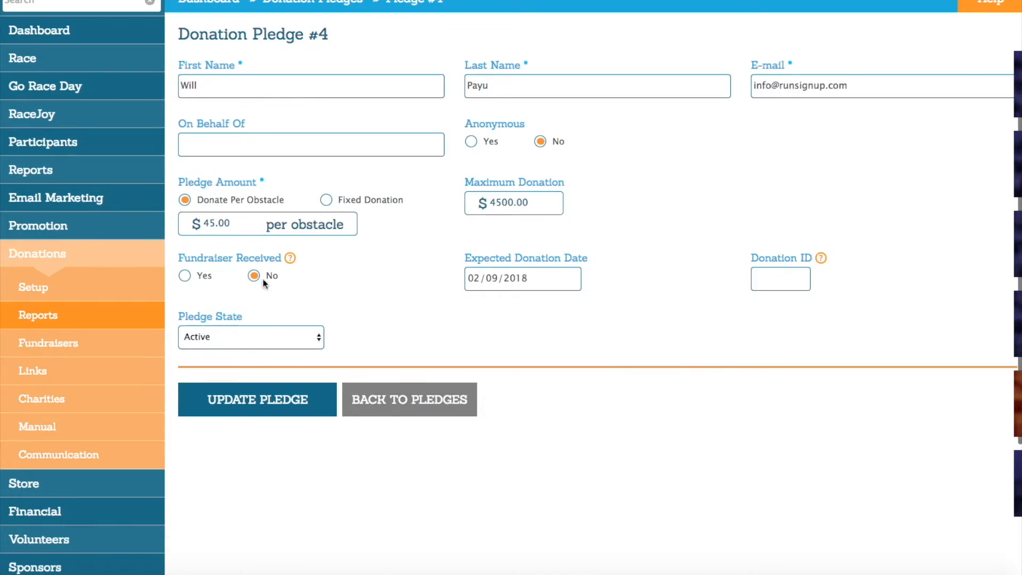
# Step: Open the race's Donations report and locate the Donation ID column in the list of donations
pyautogui.click(129, 260)
pyautogui.click(128, 260)
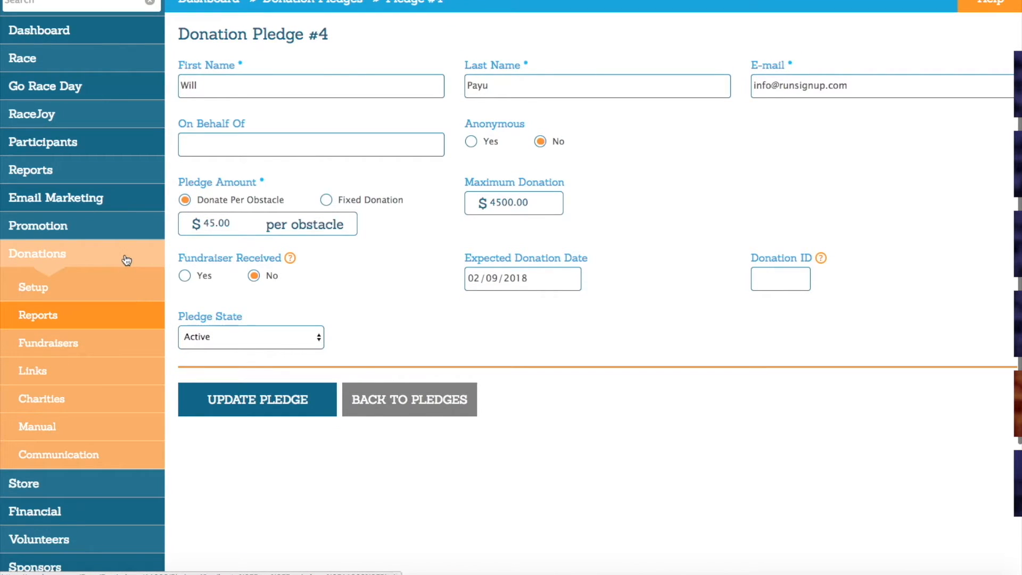
pyautogui.moveTo(41, 314)
pyautogui.click(207, 303)
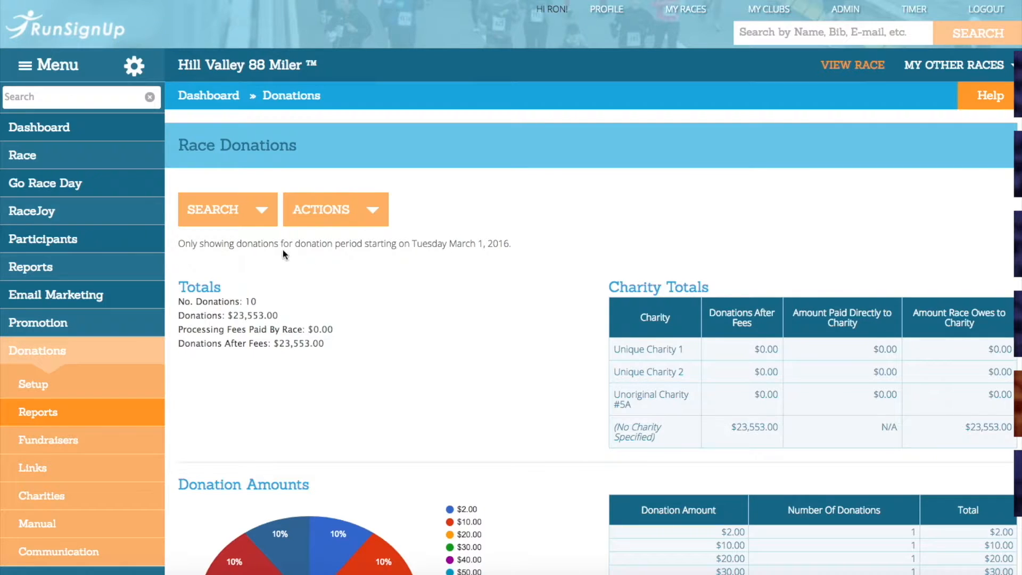
pyautogui.click(269, 215)
pyautogui.scroll(-15, 295, 322)
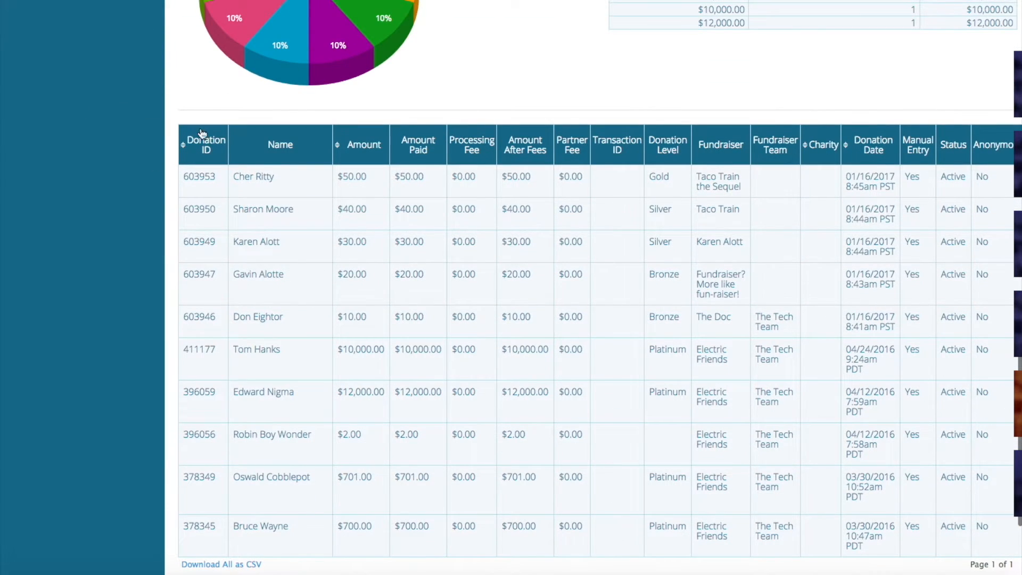
pyautogui.moveTo(216, 208); pyautogui.dragTo(182, 208)
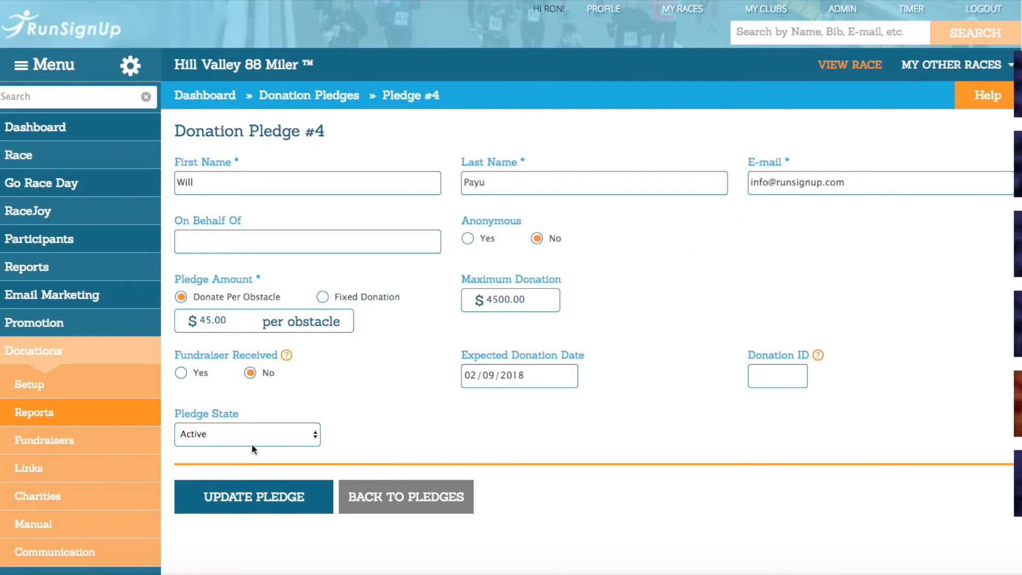
# Step: Switch the $45 pledge's state to Deleted and back to Active, and save the pledge
pyautogui.click(315, 432)
pyautogui.press('Return')
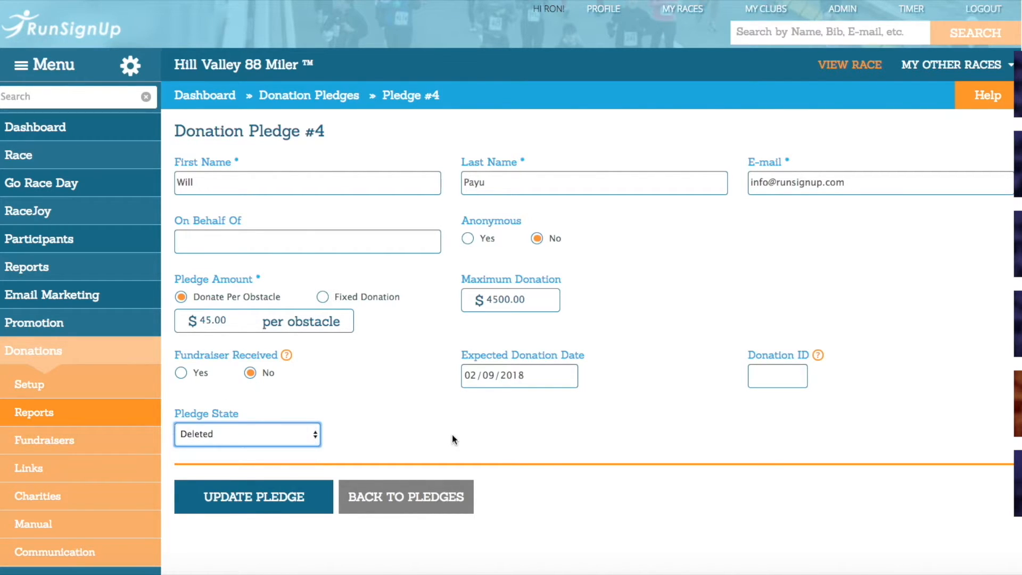
pyautogui.click(310, 436)
pyautogui.click(298, 421)
pyautogui.scroll(-3, 438, 410)
pyautogui.scroll(-1, 443, 412)
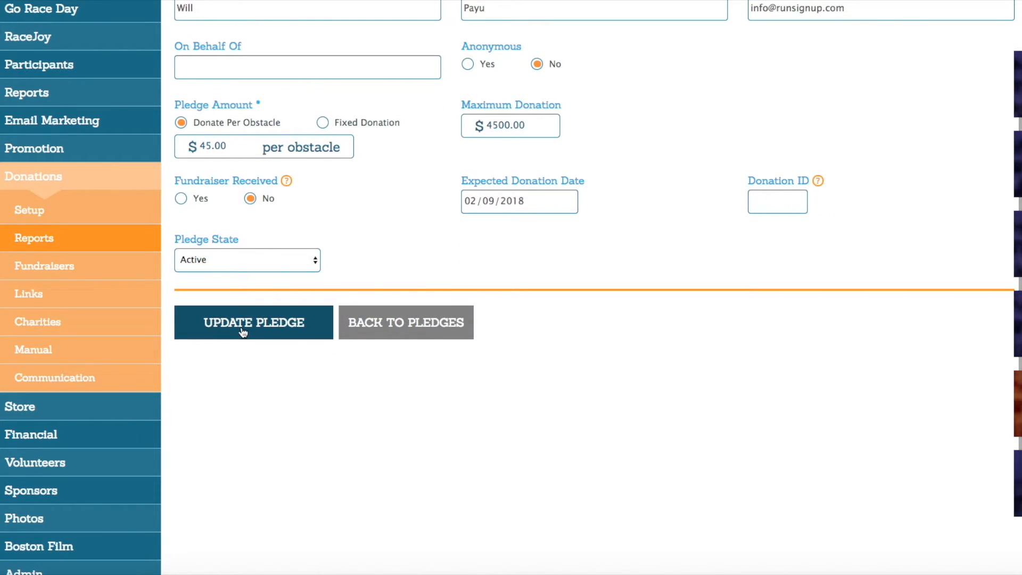
pyautogui.click(213, 331)
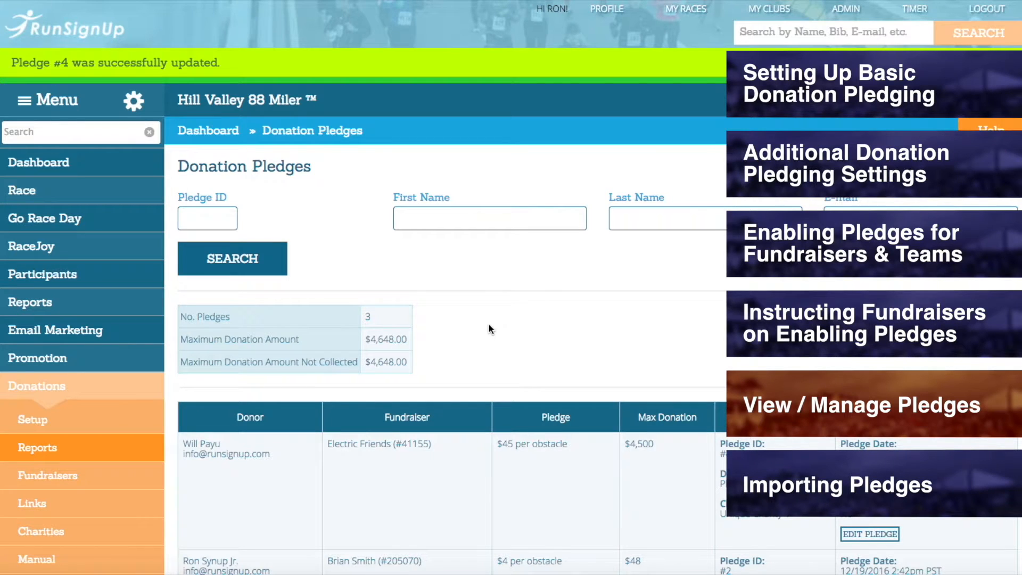
# Step: Reopen the Donation Pledges report and start importing pledges
pyautogui.scroll(-8, 489, 324)
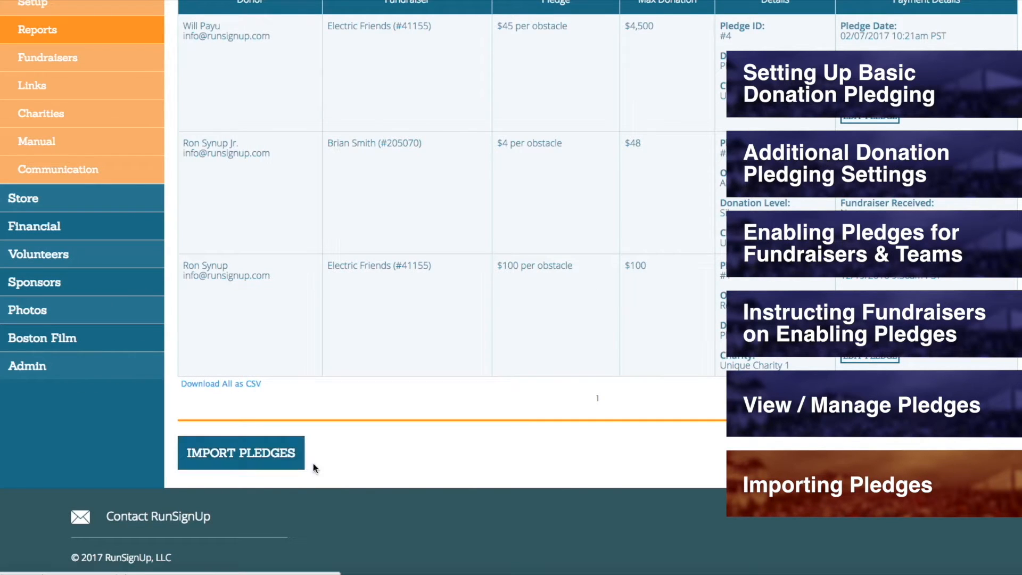
pyautogui.scroll(4, 337, 465)
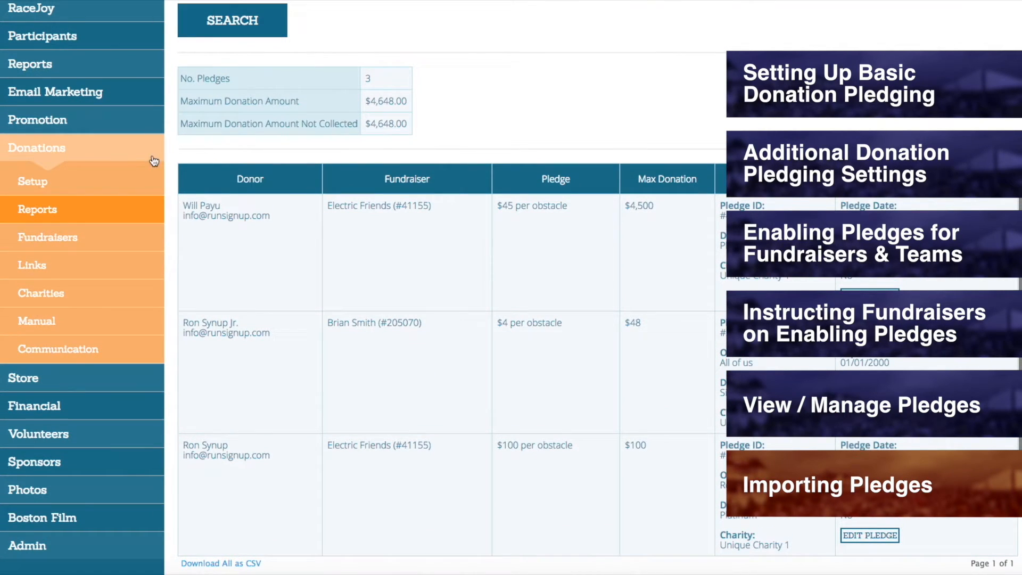
pyautogui.click(132, 158)
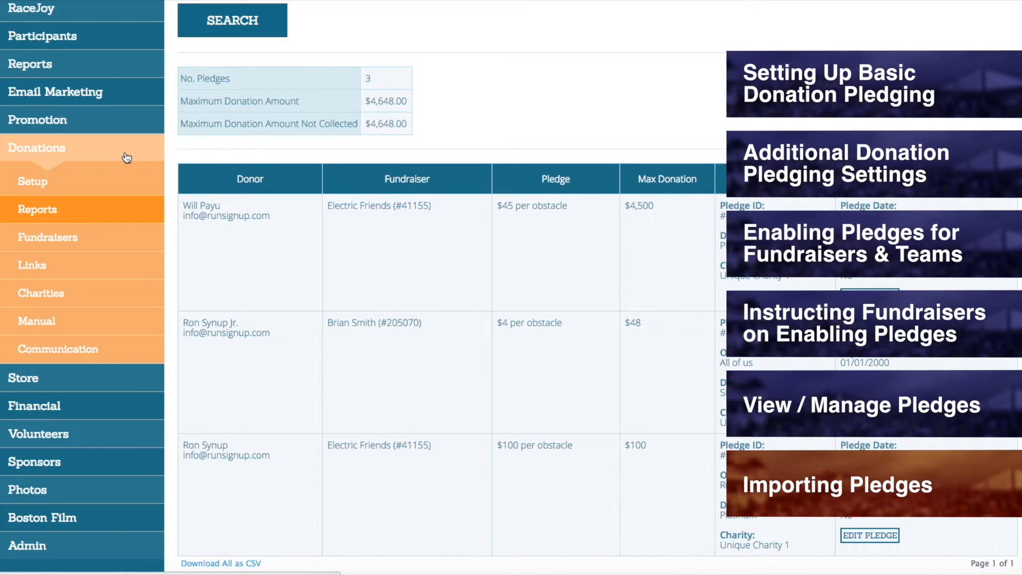
pyautogui.moveTo(101, 219)
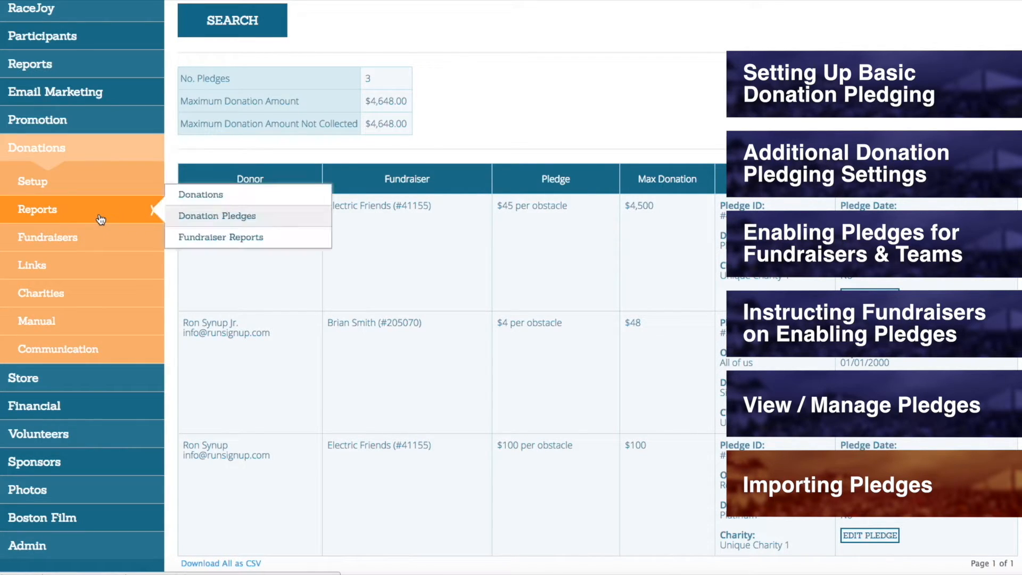
pyautogui.click(252, 217)
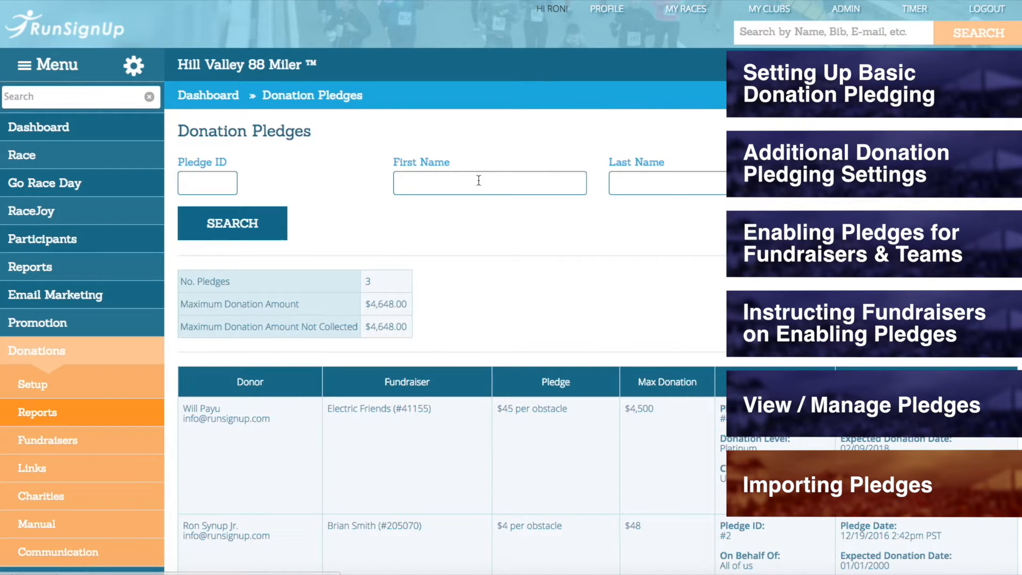
pyautogui.scroll(-7, 480, 191)
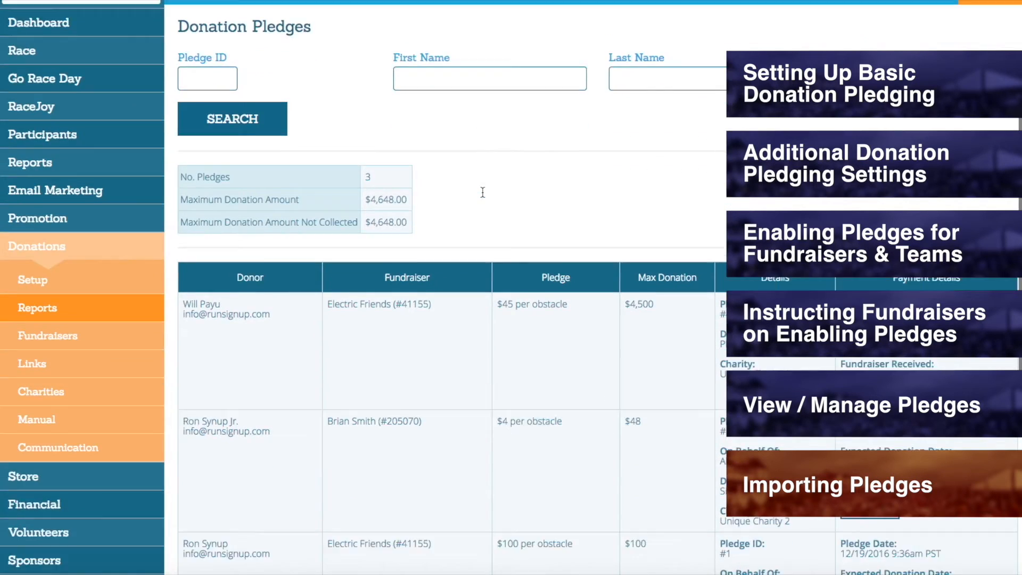
pyautogui.scroll(-1, 478, 196)
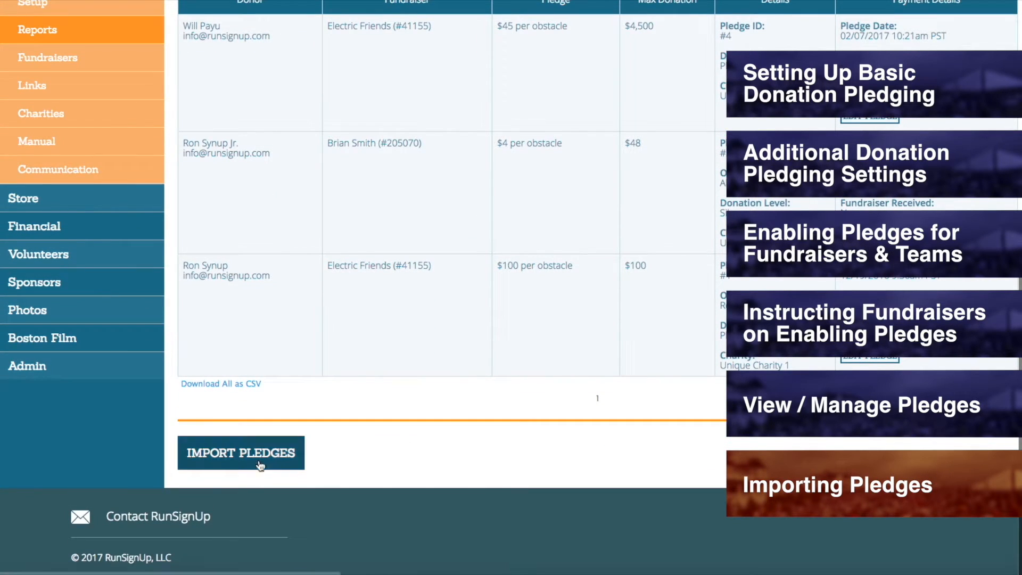
pyautogui.click(243, 456)
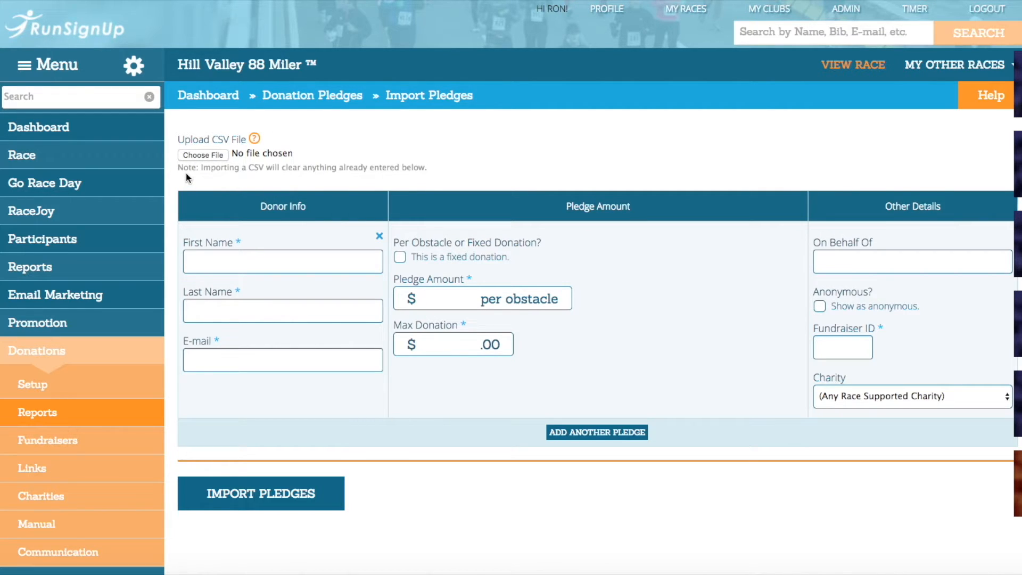
# Step: Enter the donor's first name, last name and e-mail for the first pledge to import
pyautogui.click(239, 261)
pyautogui.write('Ron')
pyautogui.press('Tab')
pyautogui.write('Synup')
pyautogui.press('Tab')
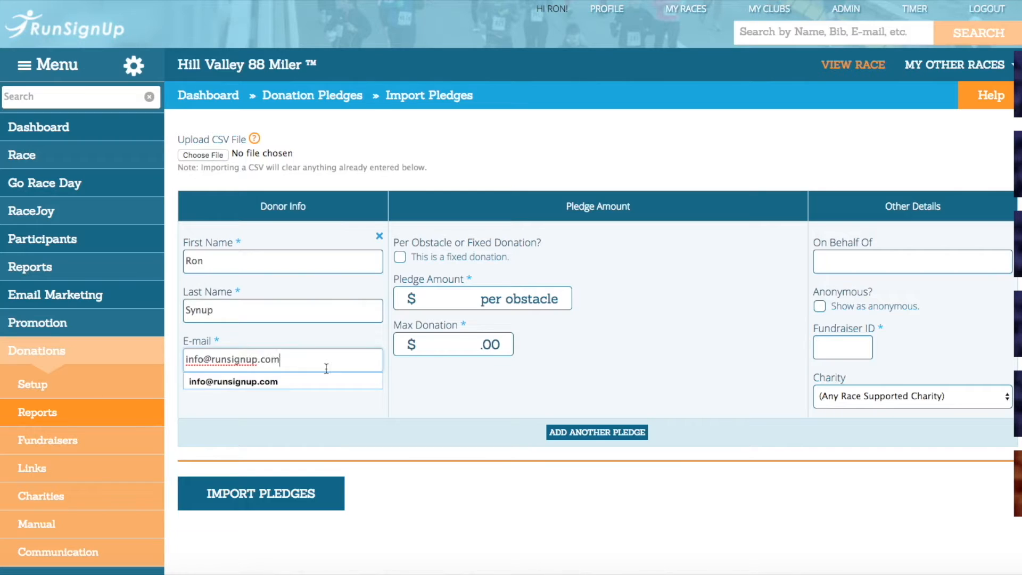
# Step: Set the first pledge to $30 per obstacle with a maximum donation of $3000
pyautogui.press('Tab')
pyautogui.press('Tab')
pyautogui.write('30')
pyautogui.press('Tab')
pyautogui.write('3000')
# Step: Fill in the family the pledge is made on behalf of and the fundraiser ID, and choose Unoriginal Charity #5A
pyautogui.click(905, 261)
pyautogui.write('The Synup Family')
pyautogui.click(846, 343)
pyautogui.write('211046')
pyautogui.click(852, 397)
pyautogui.click(848, 433)
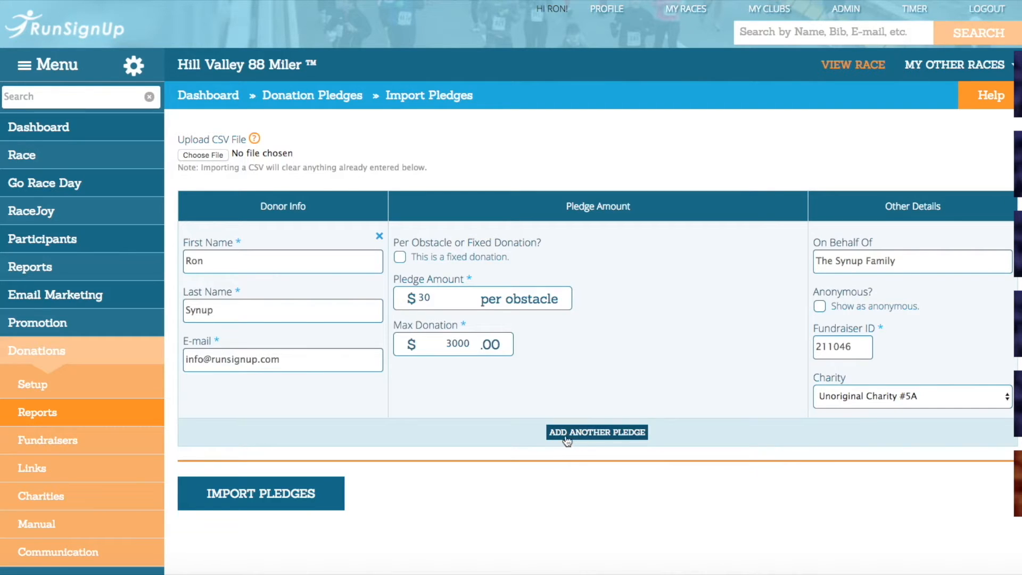
# Step: Add two more blank pledge entries to the import form
pyautogui.click(588, 433)
pyautogui.scroll(-3, 638, 406)
pyautogui.scroll(-2, 638, 406)
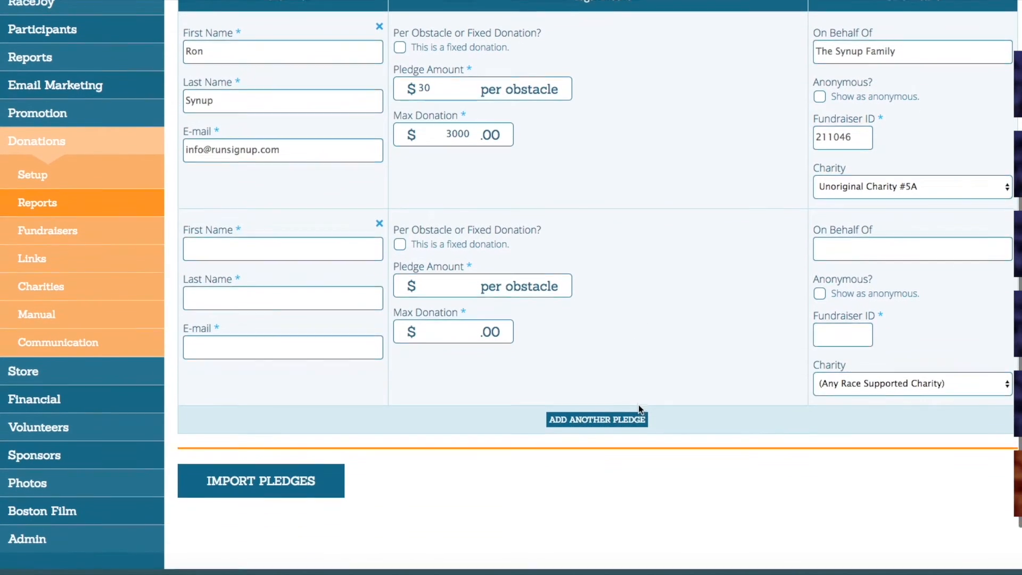
pyautogui.click(639, 416)
pyautogui.scroll(-4, 640, 389)
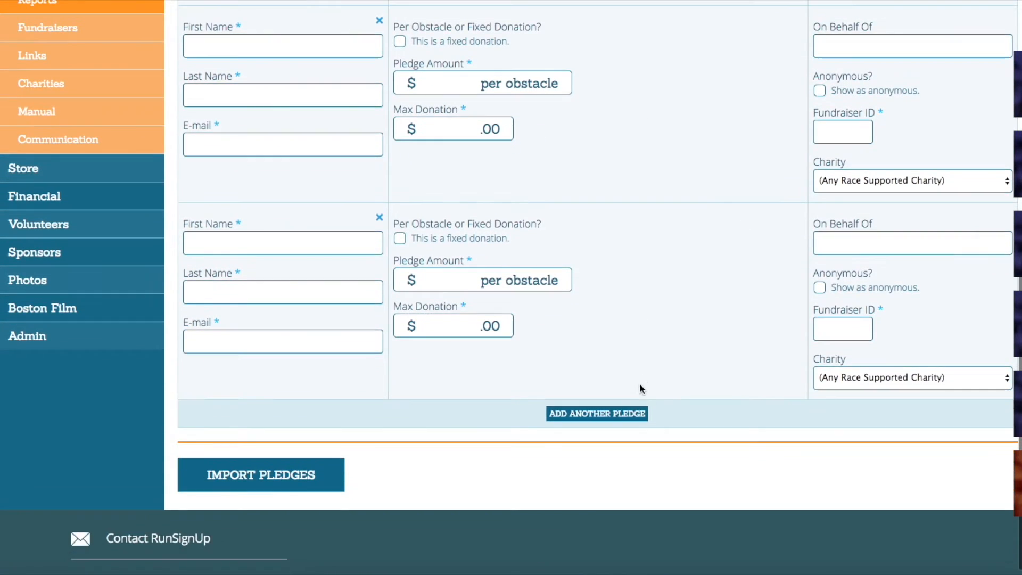
# Step: Remove the two blank pledge entries from the import form and import the remaining completed pledge
pyautogui.click(379, 218)
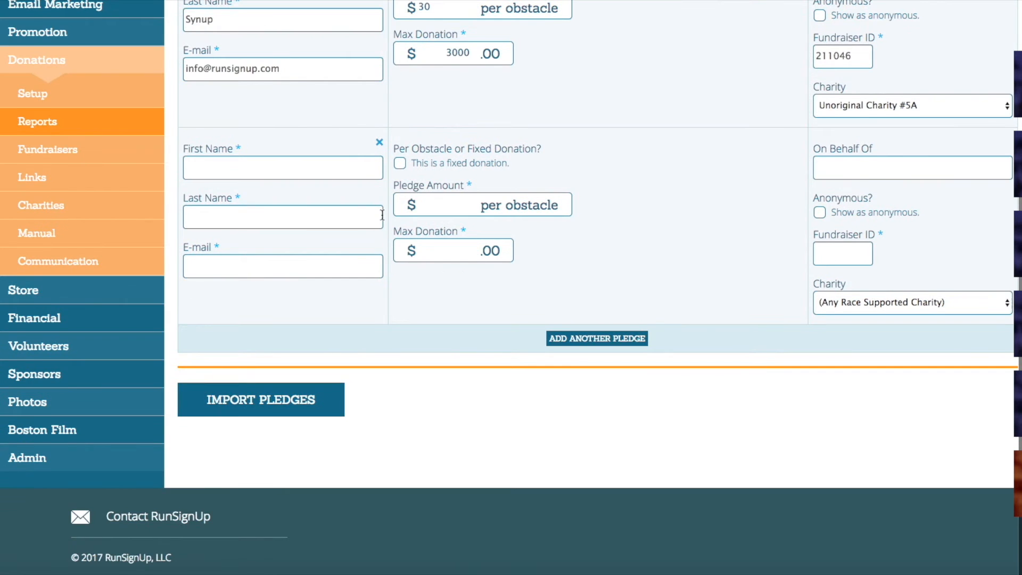
pyautogui.click(379, 162)
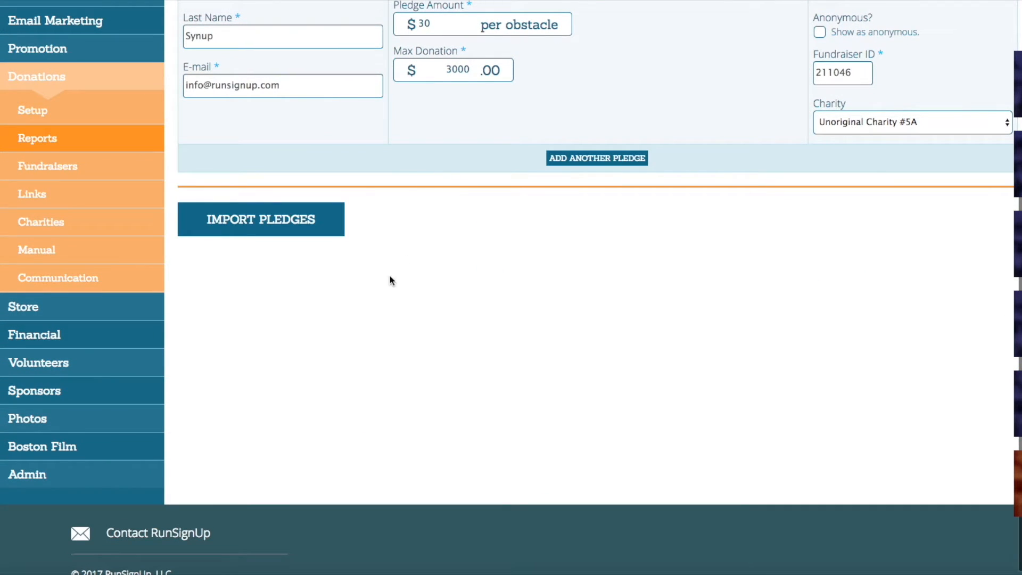
pyautogui.click(244, 232)
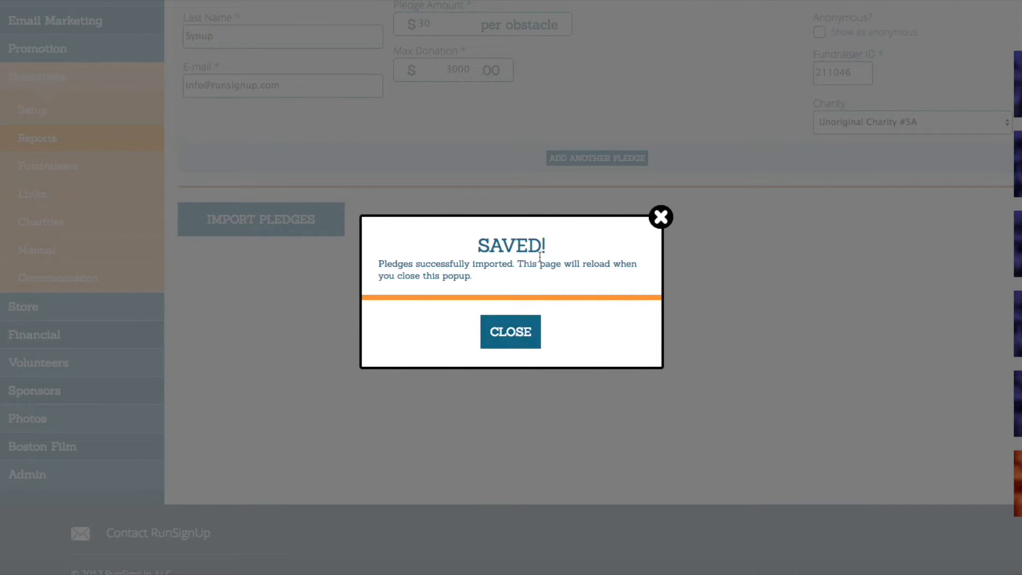
pyautogui.click(535, 333)
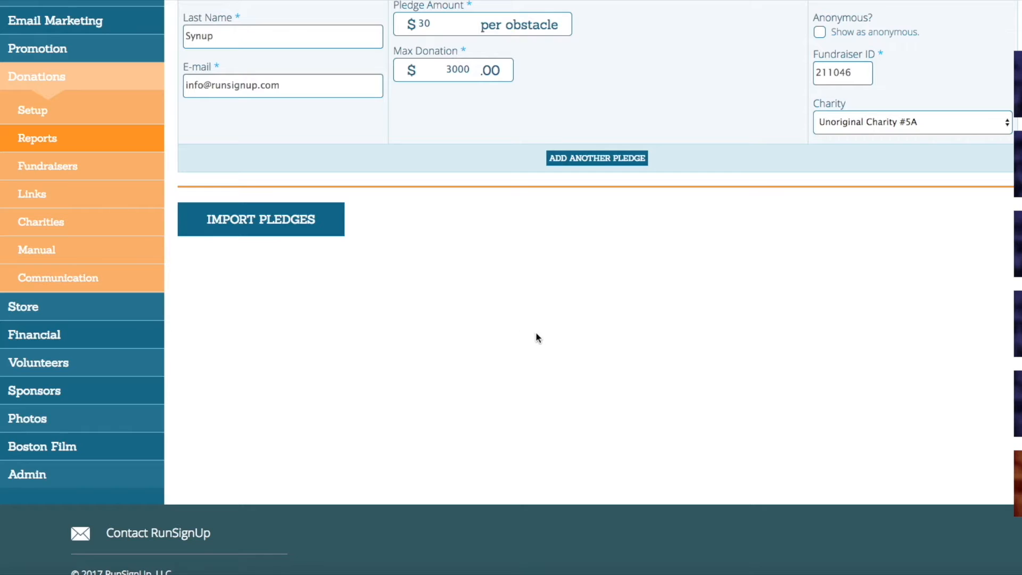
pyautogui.scroll(5, 651, 366)
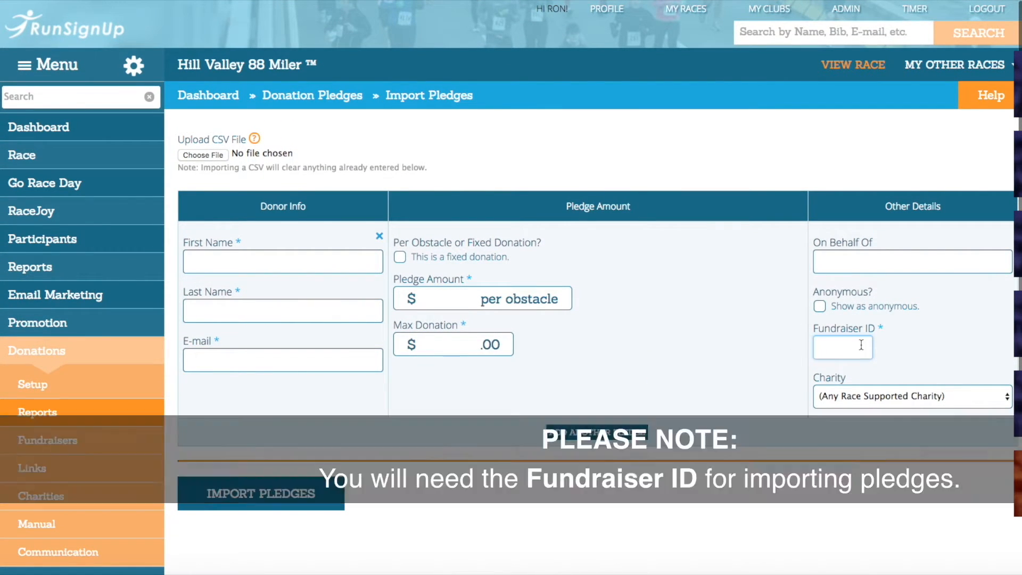
# Step: Open the race's fundraisers list and look up the fundraiser ID shown with each fundraiser
pyautogui.scroll(-1, 611, 327)
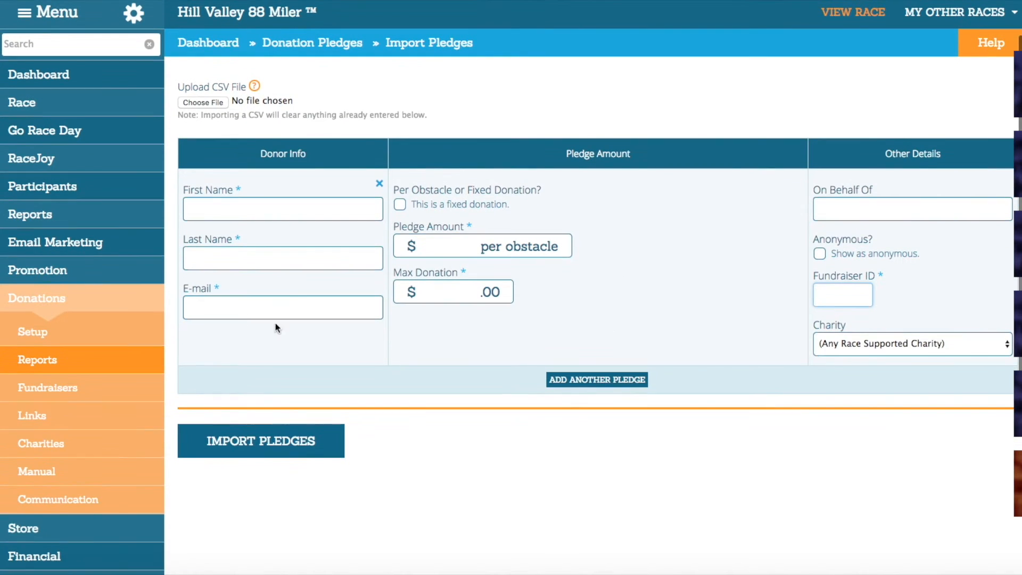
pyautogui.click(124, 303)
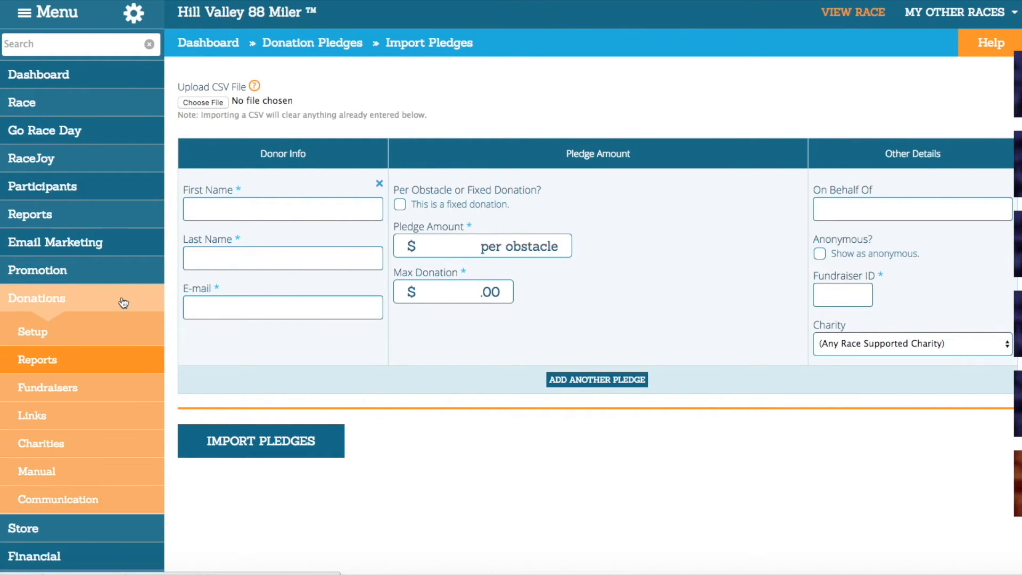
pyautogui.click(53, 386)
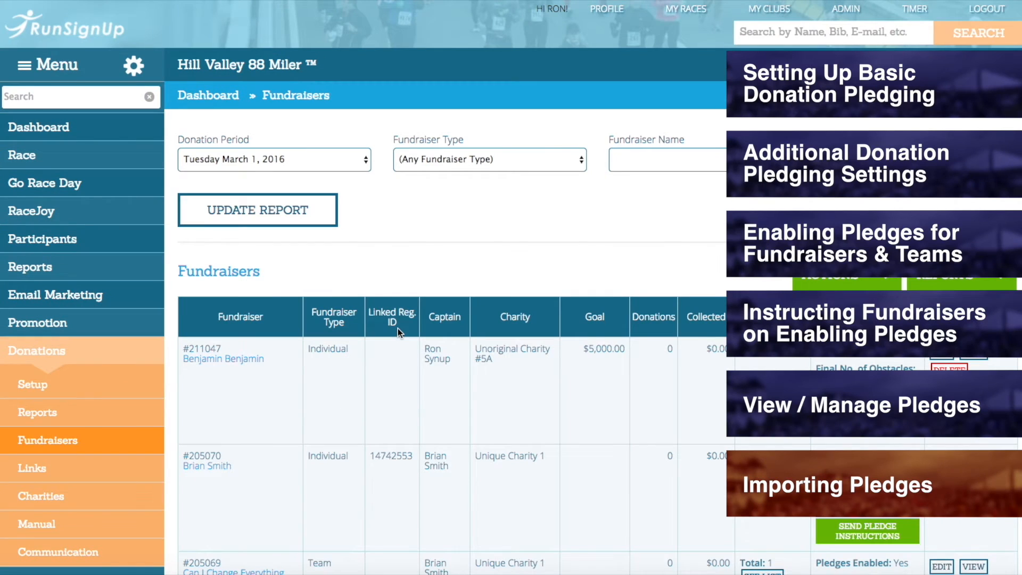
pyautogui.scroll(-18, 216, 123)
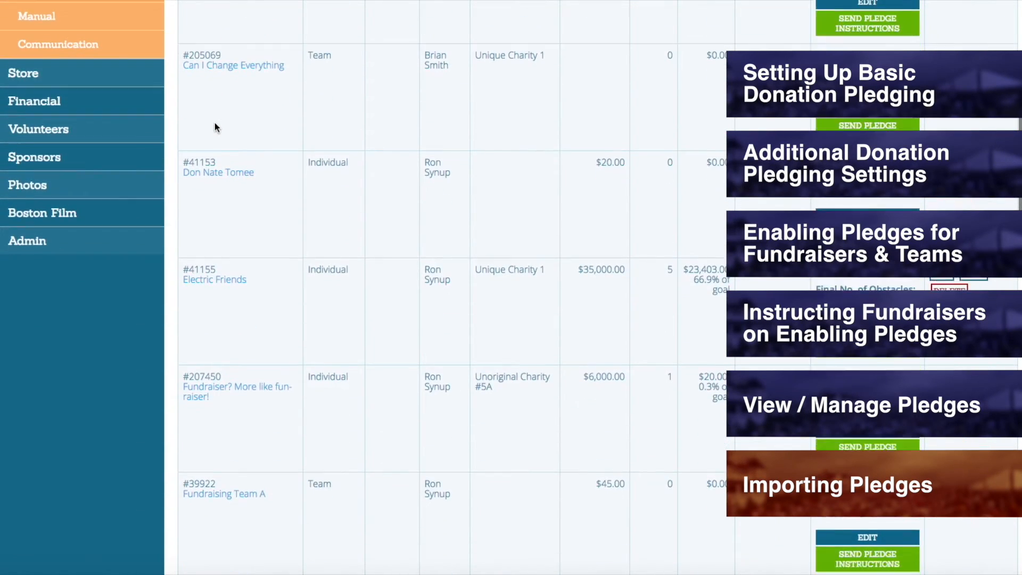
pyautogui.scroll(-5, 215, 125)
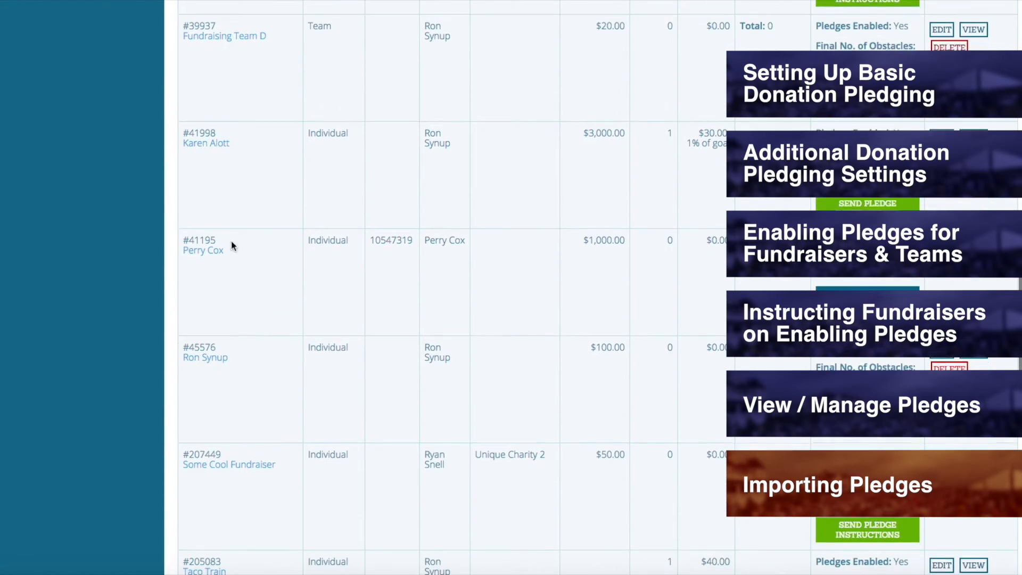
pyautogui.moveTo(211, 343); pyautogui.dragTo(192, 343)
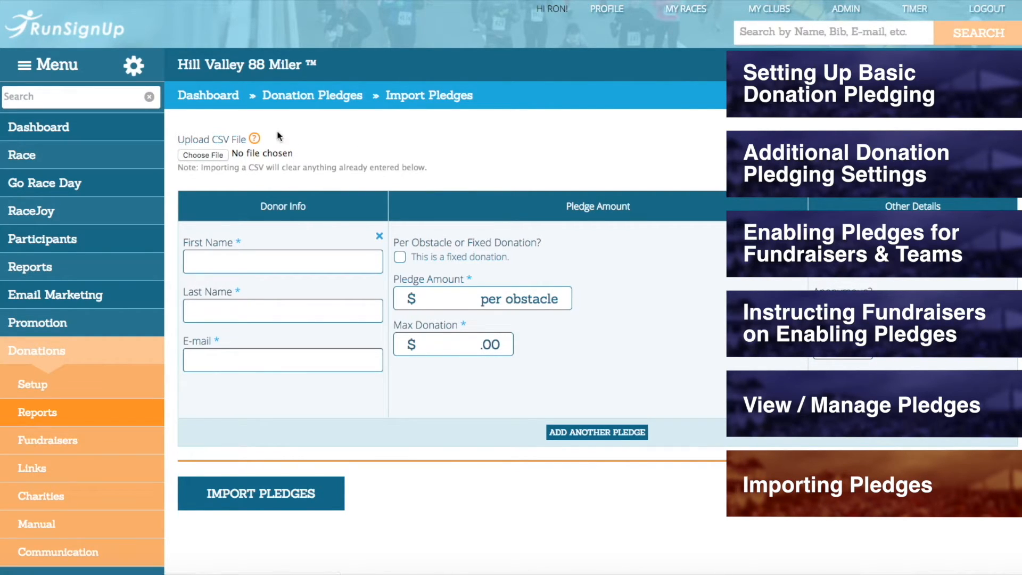
# Step: Open the Donation Pledges report and download all pledges as a CSV file
pyautogui.scroll(-3, 376, 164)
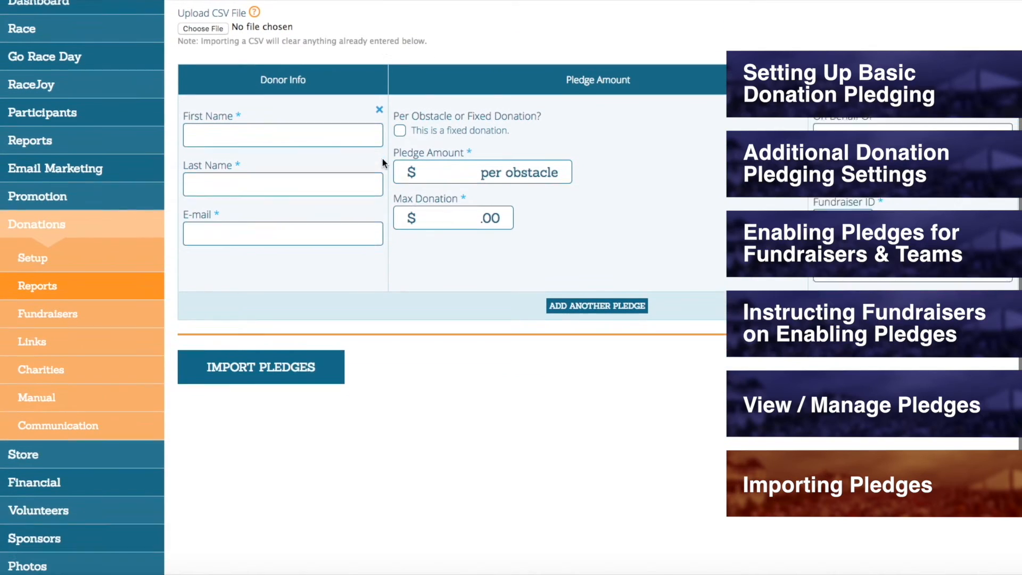
pyautogui.click(79, 288)
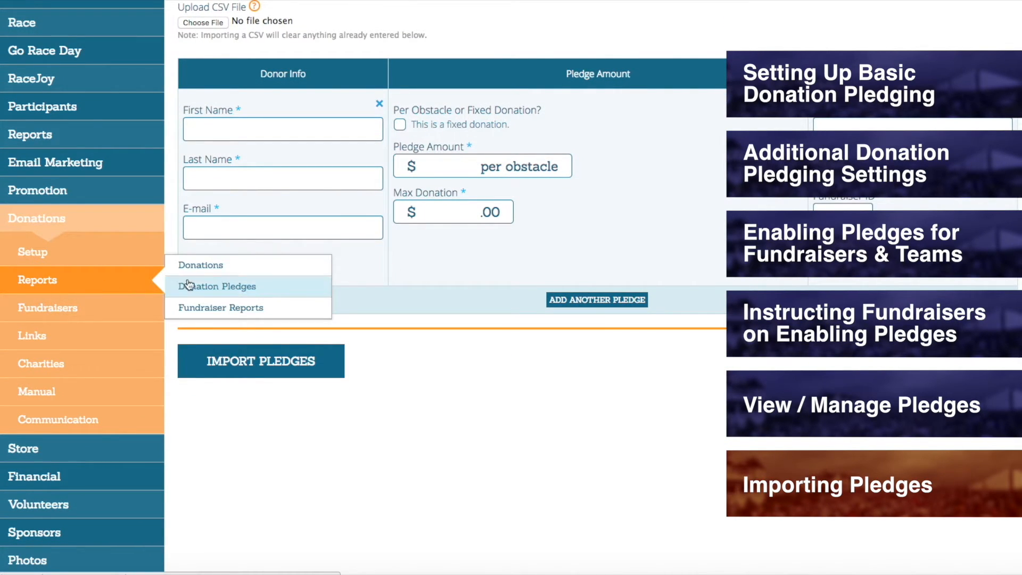
pyautogui.click(220, 288)
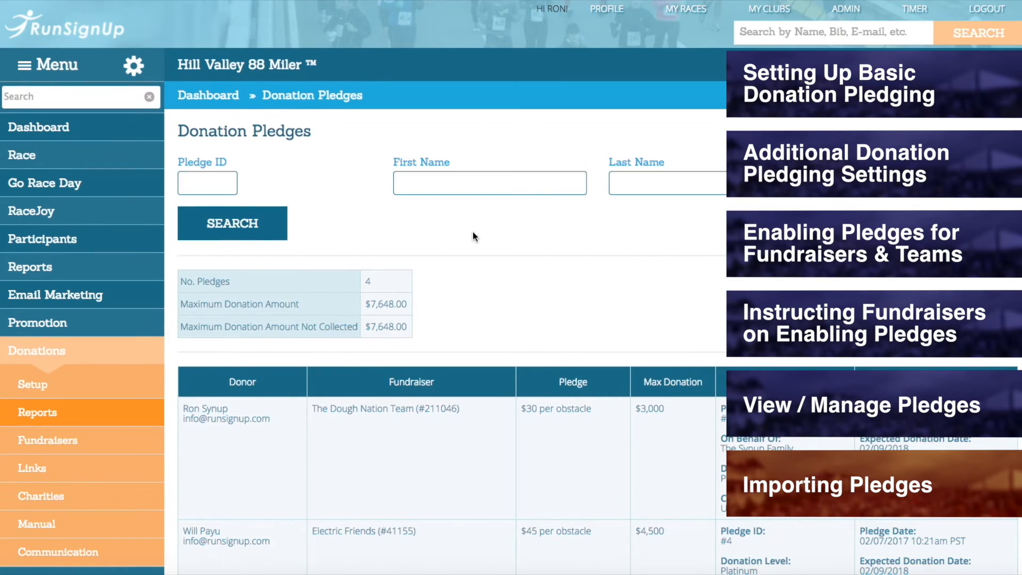
pyautogui.scroll(-10, 473, 232)
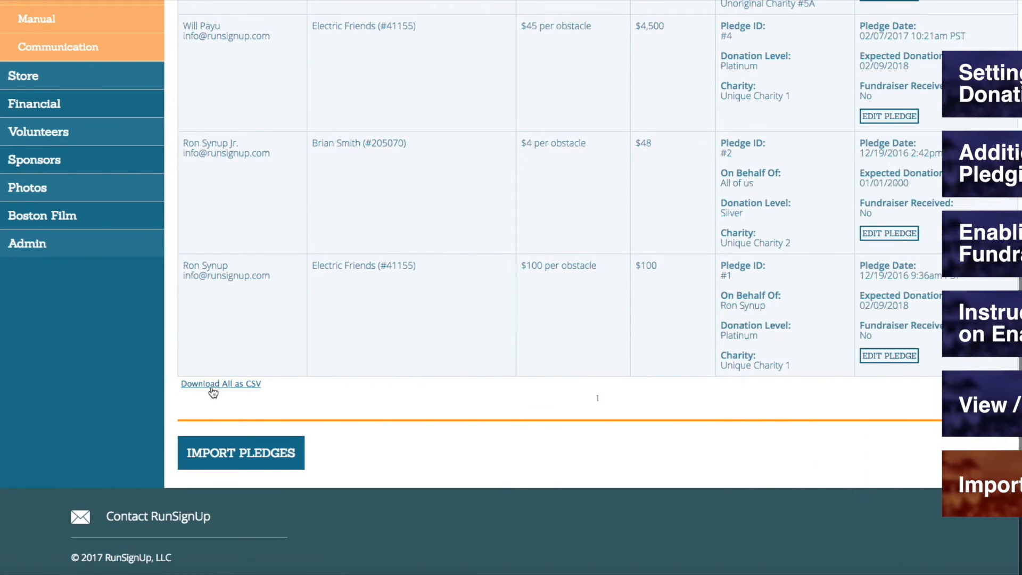
pyautogui.click(212, 385)
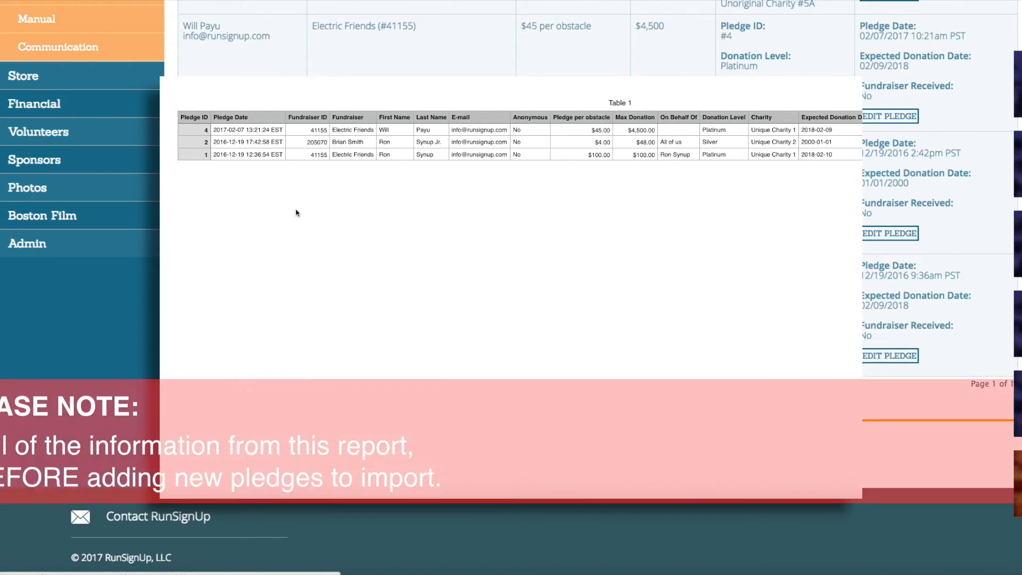
# Step: Clear all pledge data below the header row in the downloaded CSV spreadsheet
pyautogui.click(251, 132)
pyautogui.moveTo(251, 133); pyautogui.dragTo(669, 160)
pyautogui.press('Delete')
pyautogui.hscroll(-10, 667, 161)
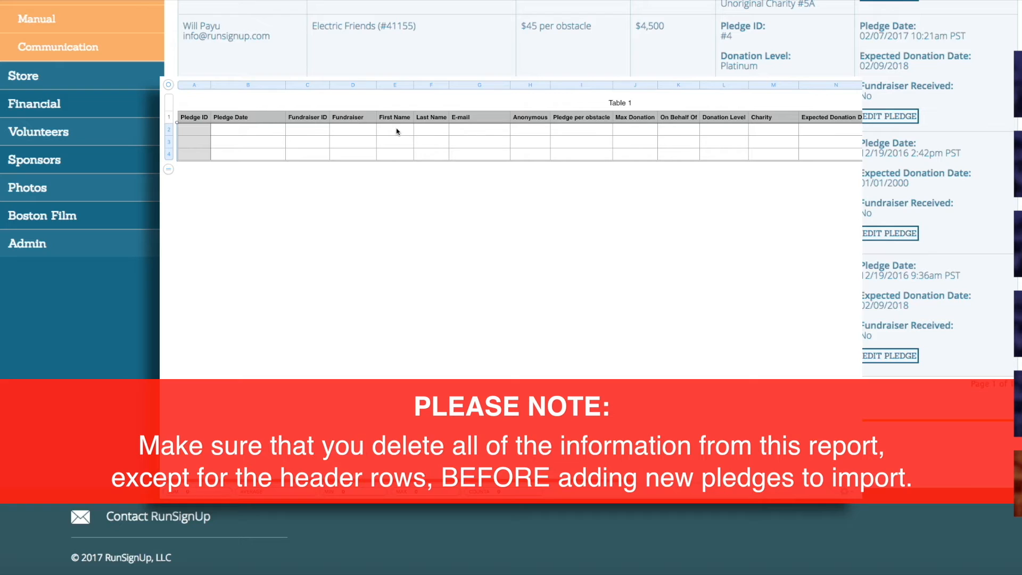
pyautogui.click(424, 224)
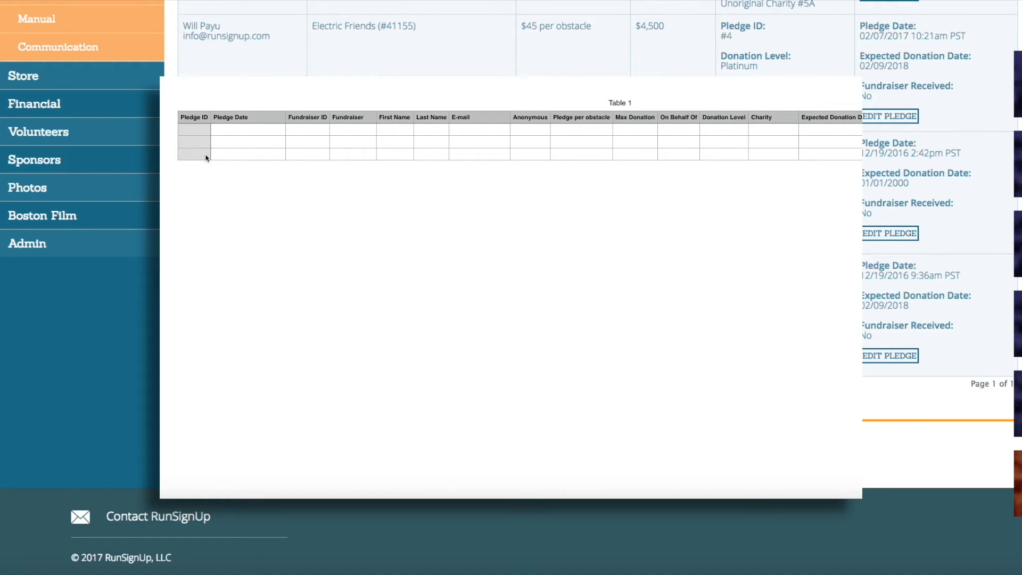
pyautogui.click(200, 132)
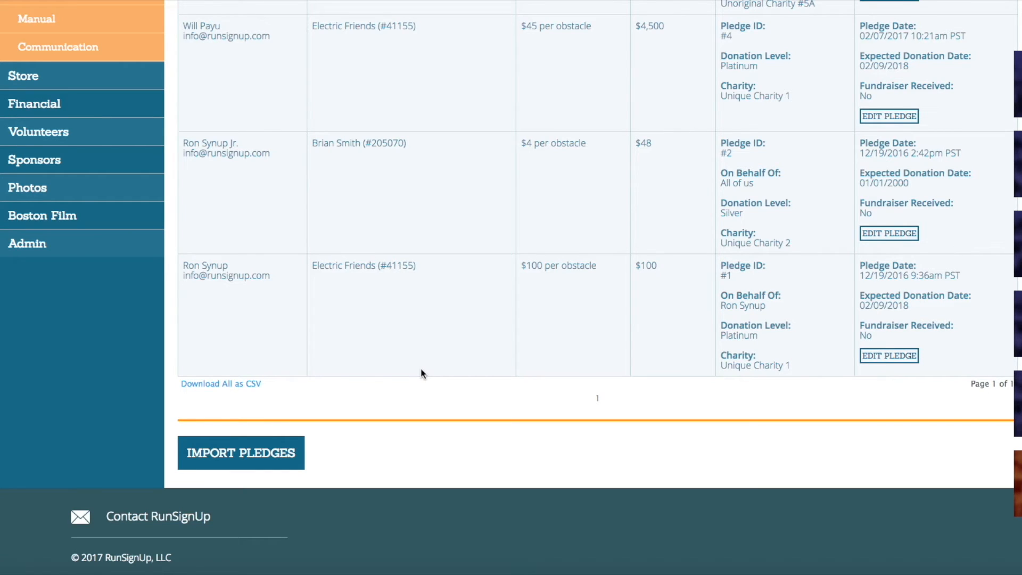
# Step: Start a new pledge import from the Donation Pledges report and upload the pledge CSV file
pyautogui.click(247, 473)
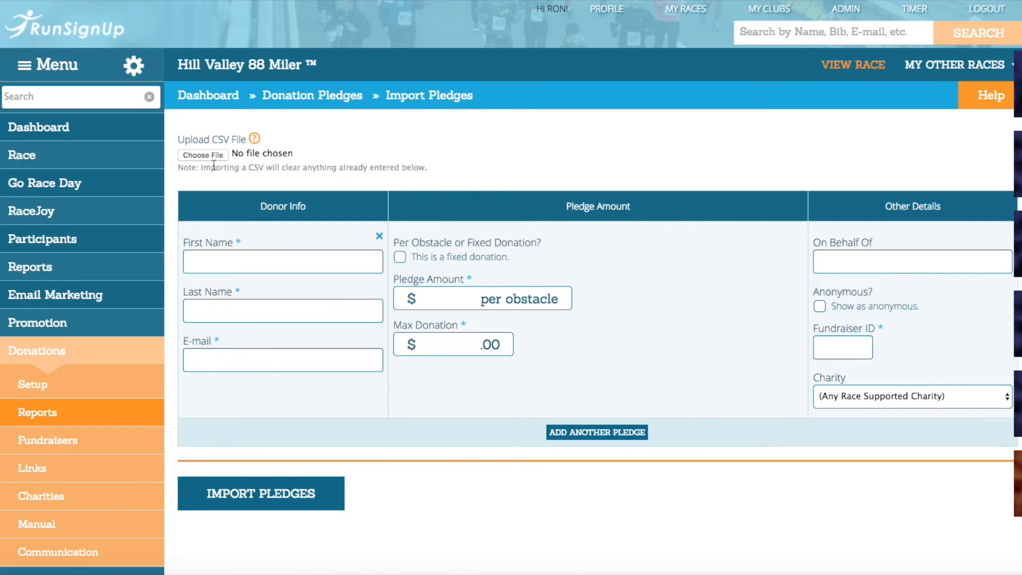
pyautogui.click(202, 155)
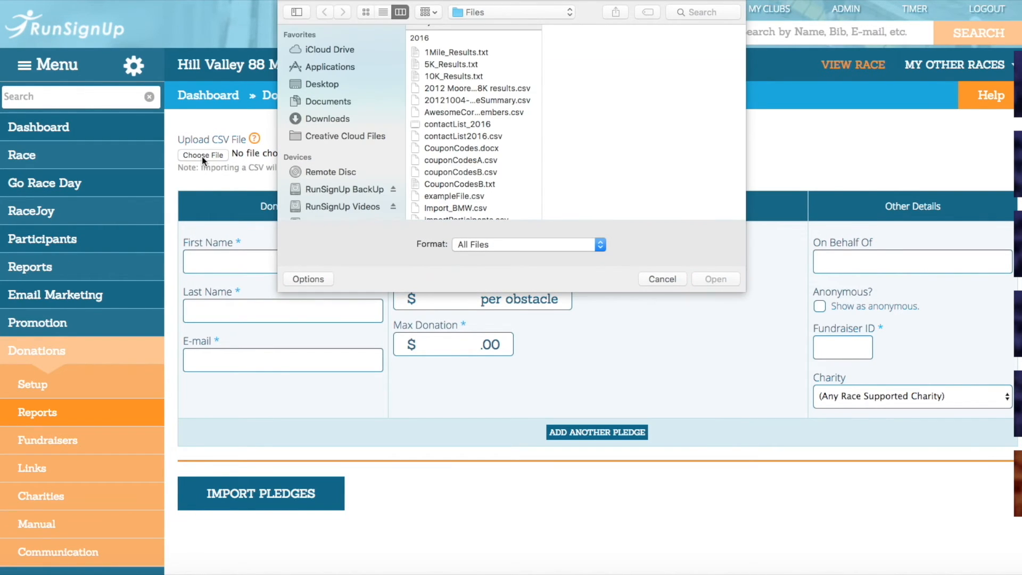
pyautogui.scroll(2, 485, 73)
pyautogui.doubleClick(454, 55)
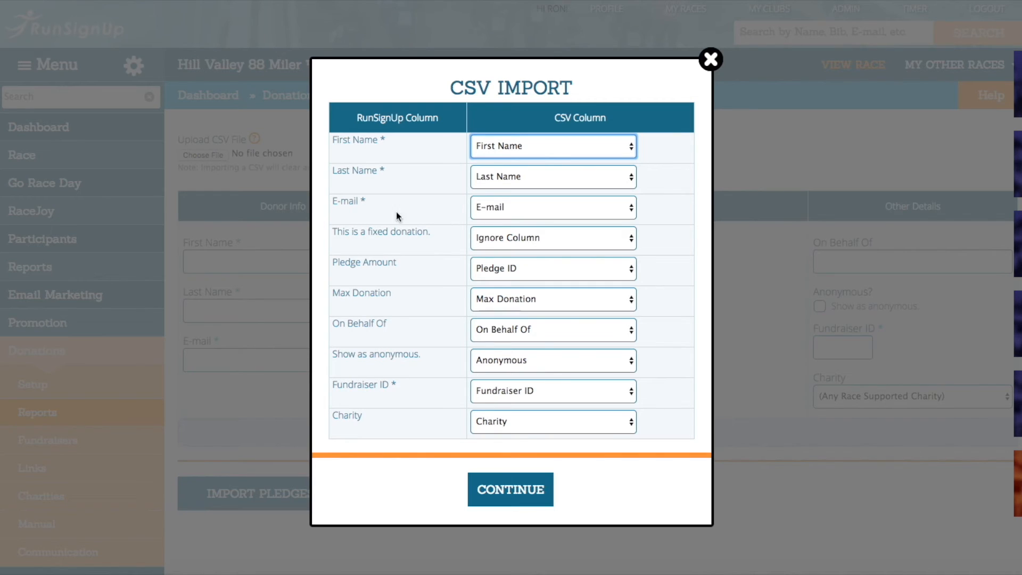
# Step: Map Pledge Amount to the Pledge per obstacle column and mark the CSV's first row as containing headers
pyautogui.click(500, 263)
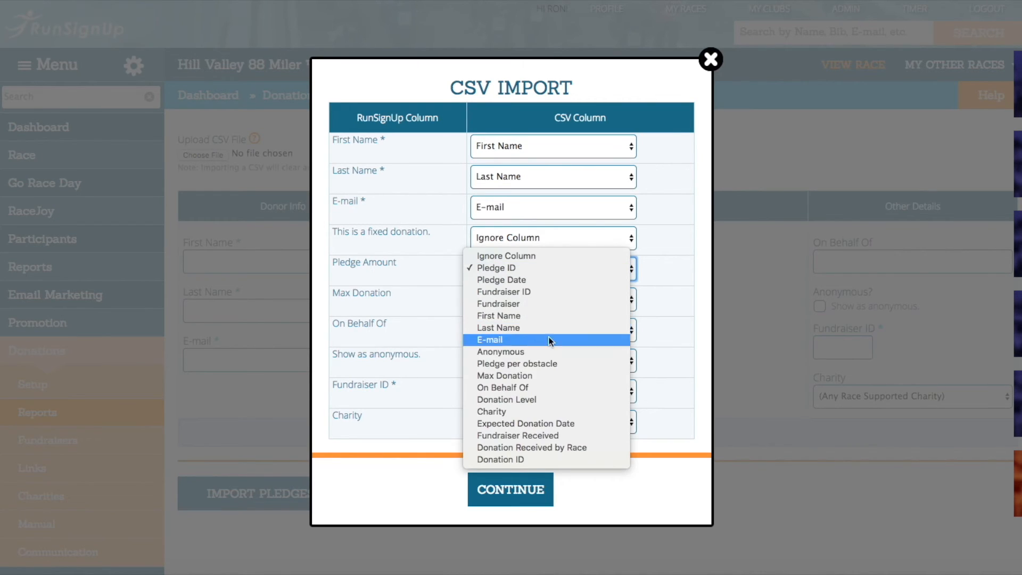
pyautogui.click(551, 369)
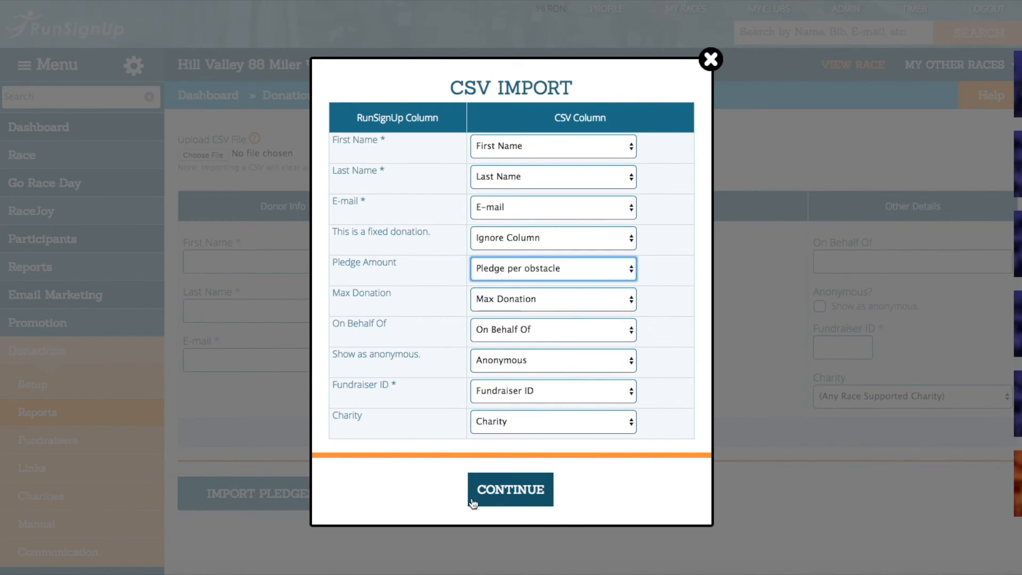
pyautogui.click(498, 498)
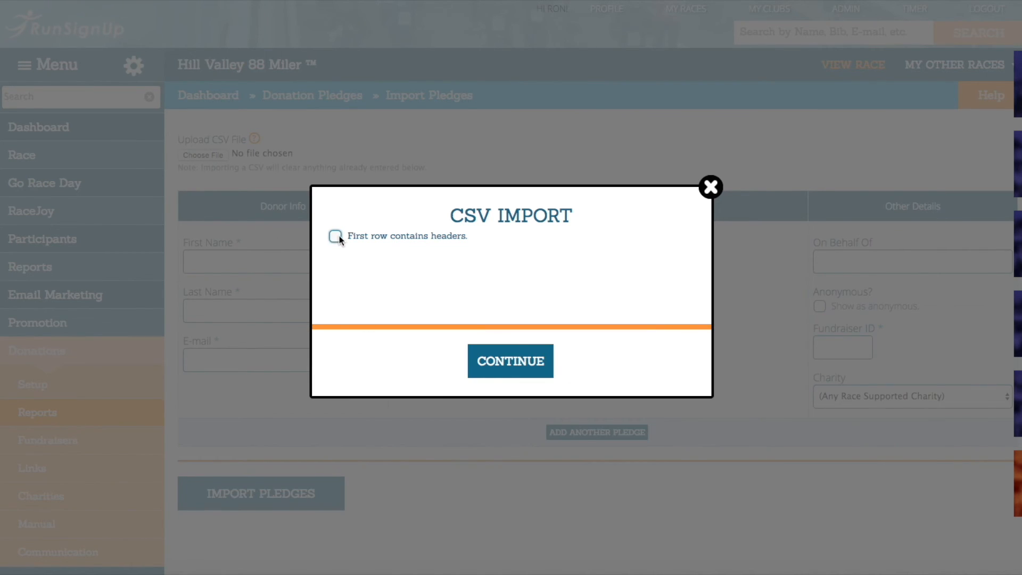
pyautogui.click(336, 235)
pyautogui.click(501, 372)
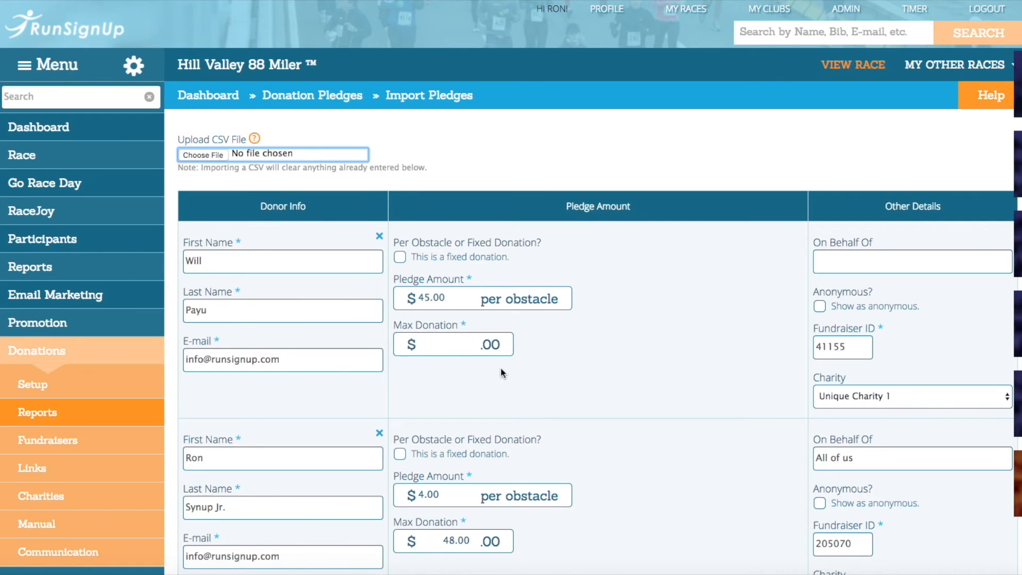
# Step: Add two blank pledge entries below the pledges loaded from the CSV
pyautogui.scroll(-5, 642, 342)
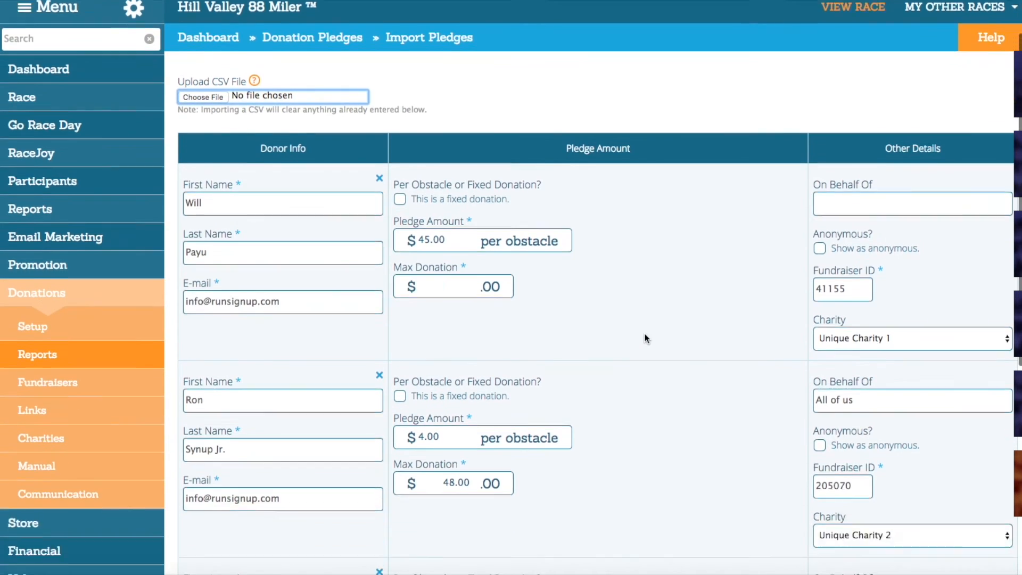
pyautogui.scroll(-4, 645, 339)
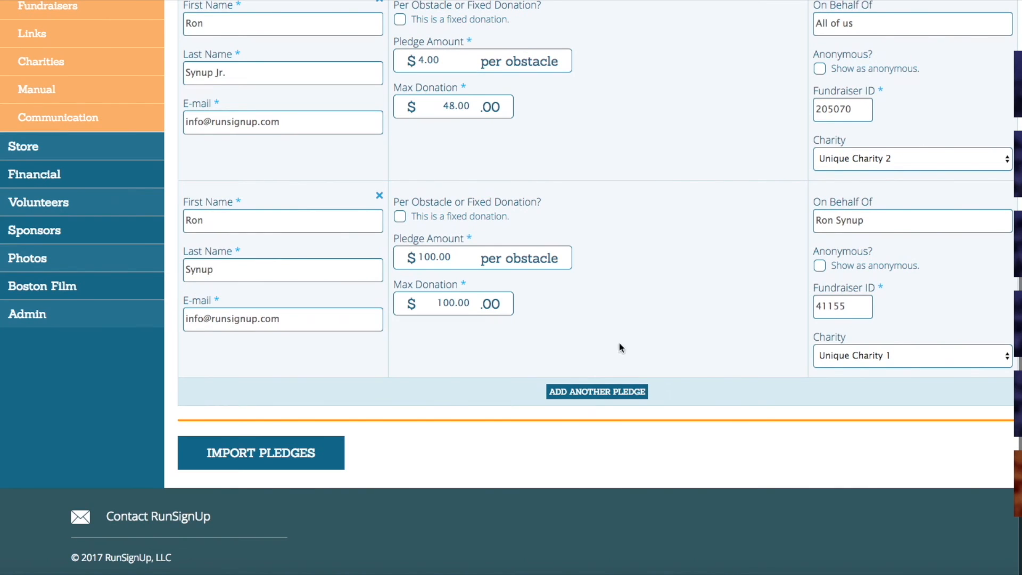
pyautogui.click(605, 395)
pyautogui.scroll(-4, 601, 391)
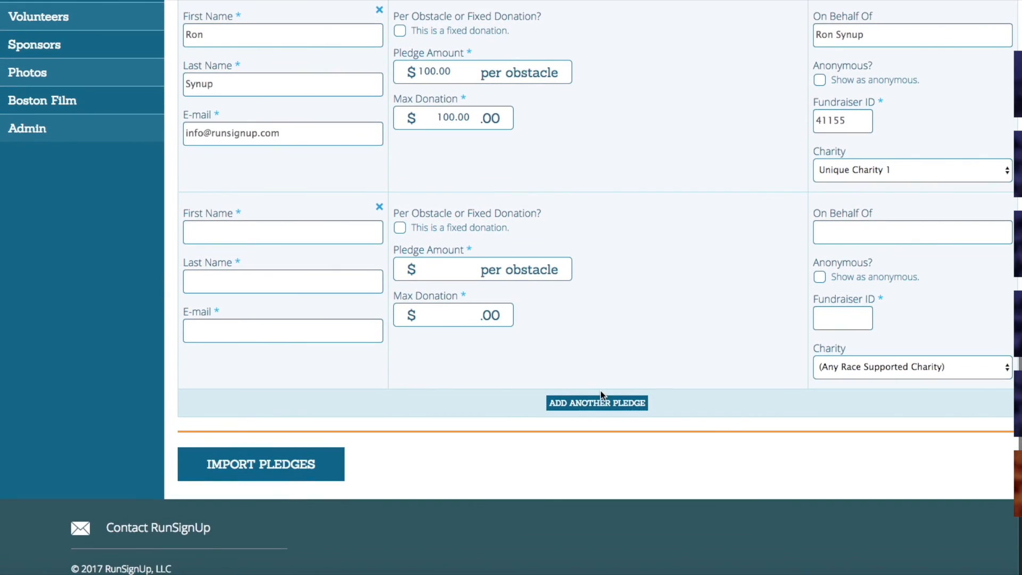
pyautogui.click(599, 395)
pyautogui.scroll(-3, 598, 405)
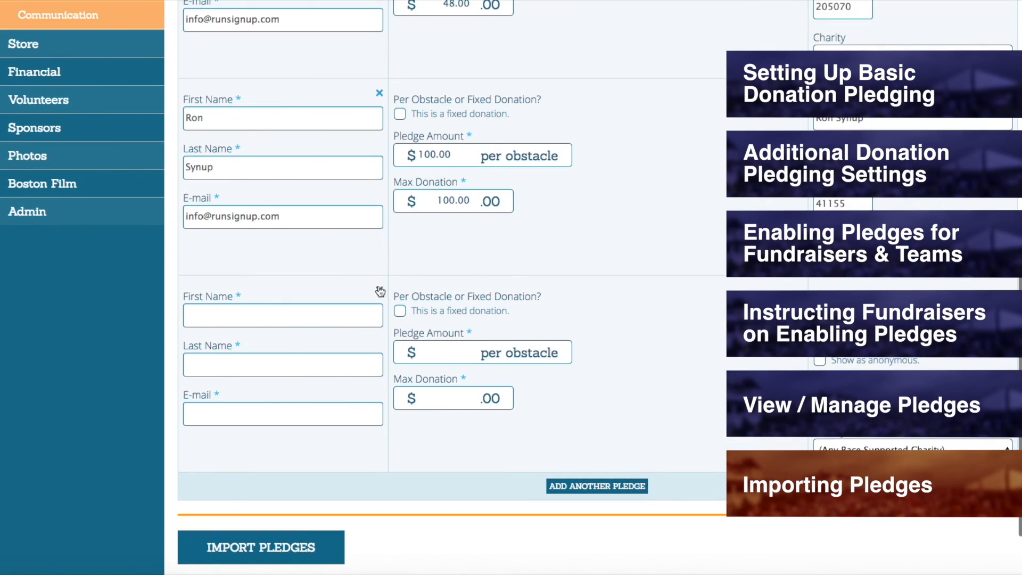
# Step: Remove the blank entry and the $100 and $4 per obstacle pledges, keeping only the $45 per obstacle pledge
pyautogui.click(379, 292)
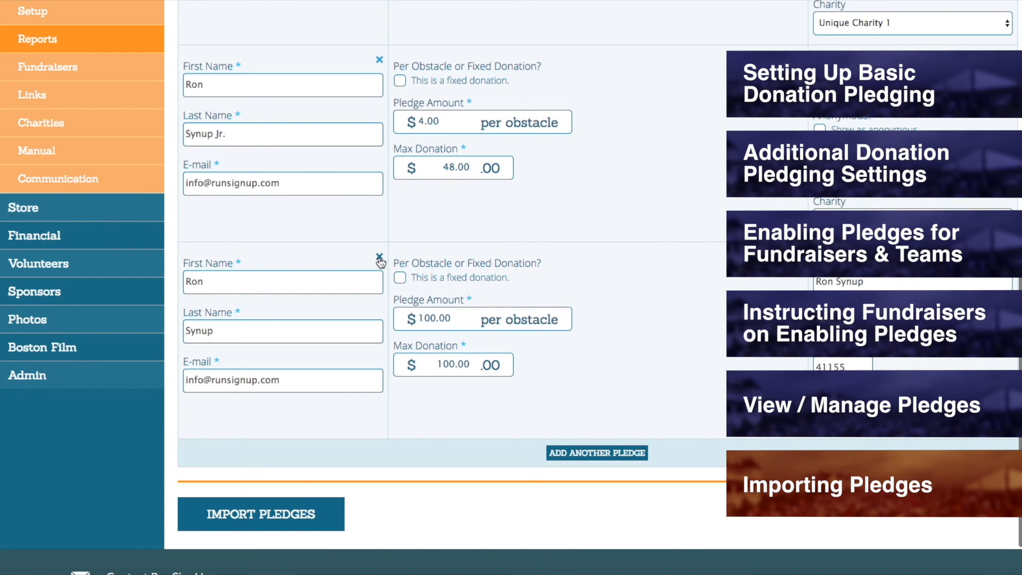
pyautogui.click(379, 259)
pyautogui.scroll(2, 379, 265)
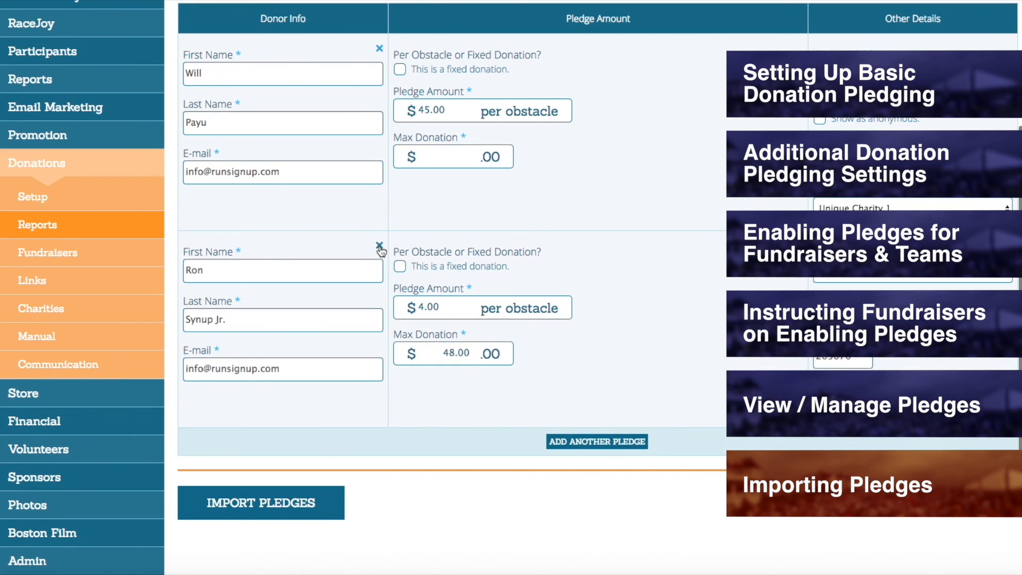
pyautogui.click(380, 245)
pyautogui.scroll(2, 440, 299)
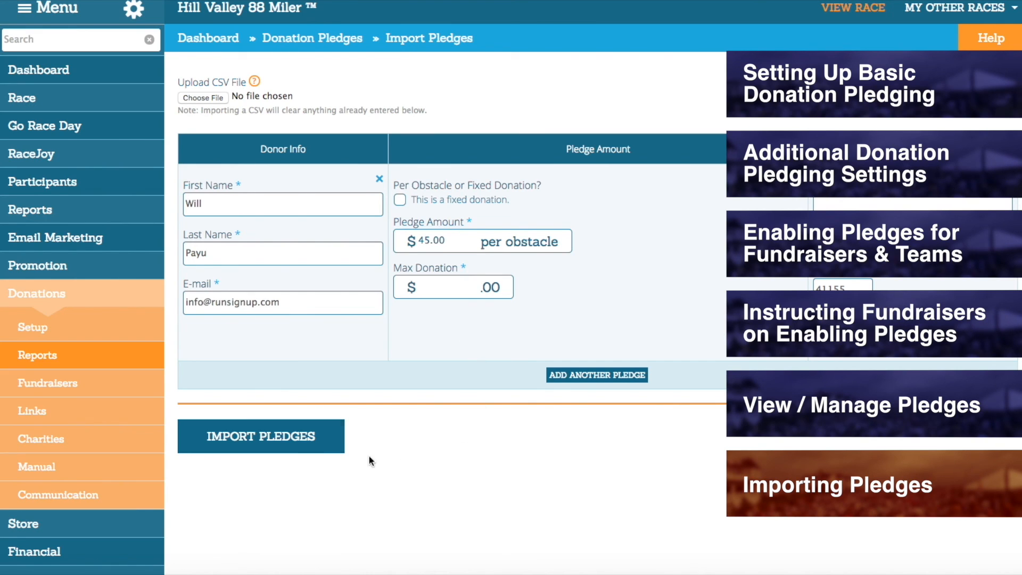
# Step: Set the remaining pledge's maximum donation to $450 and import the pledge
pyautogui.click(299, 452)
pyautogui.write('450')
pyautogui.click(297, 447)
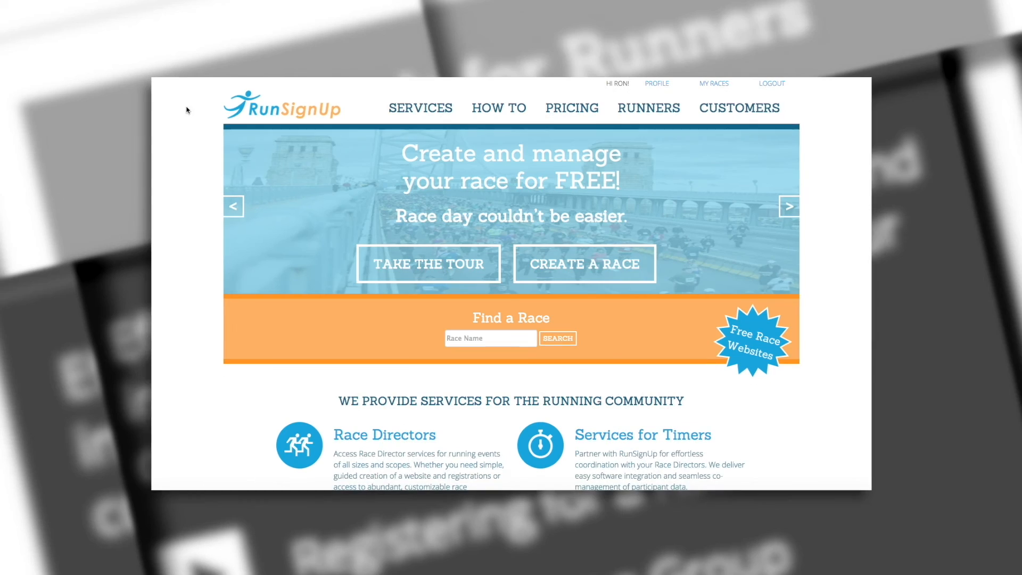
# Step: Open the How To page with the tutorials from the RunSignUp home page
pyautogui.click(492, 106)
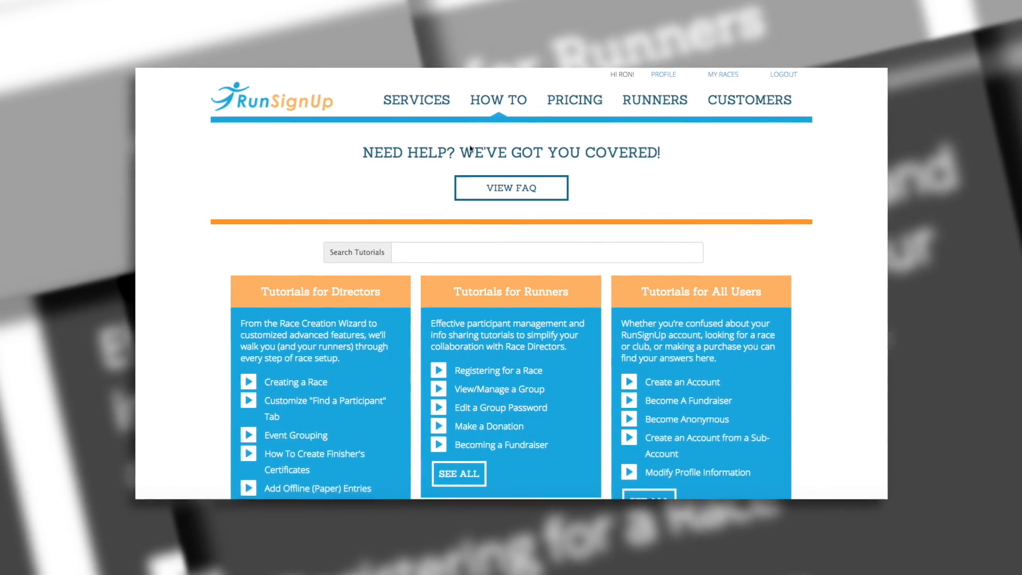